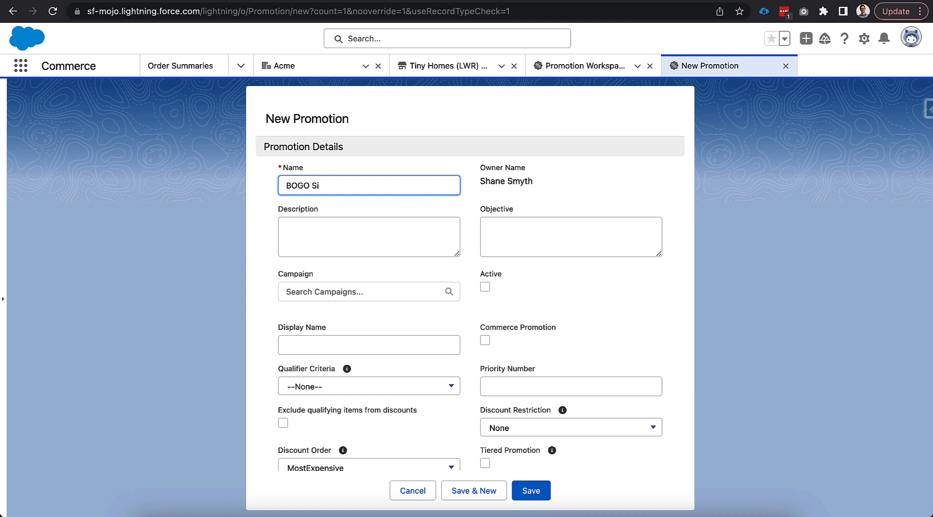
# - Name the new promotion "BOGO Drop-In Sink" and mark it as a commerce promotion
pyautogui.write('In Sink')
pyautogui.scroll(-2, 302, 267)
pyautogui.click(484, 268)
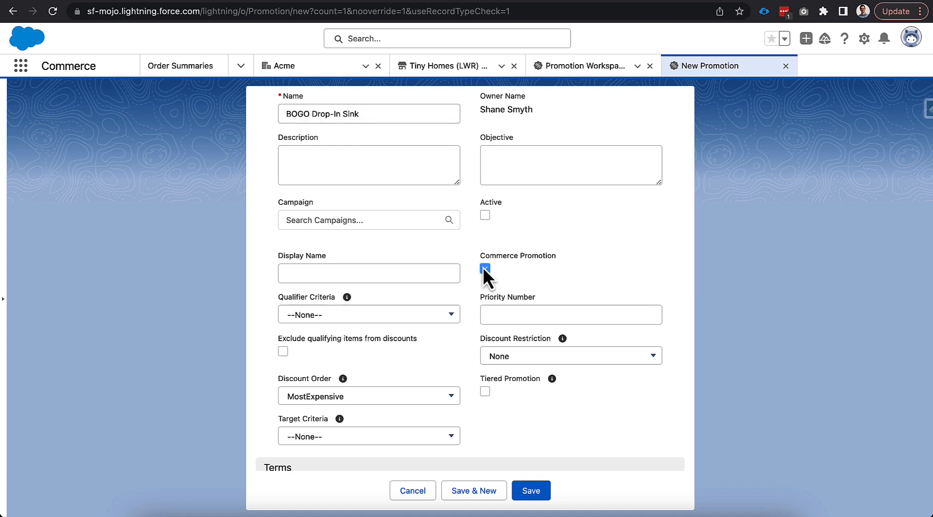
# - Set both the Qualifier Criteria and the Target Criteria of the promotion to All
pyautogui.scroll(1, 471, 264)
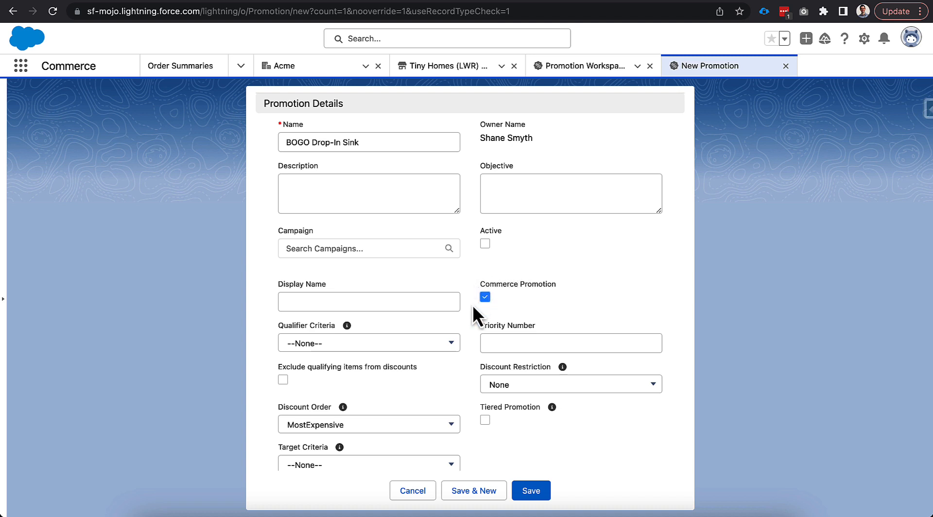
pyautogui.scroll(-1, 472, 305)
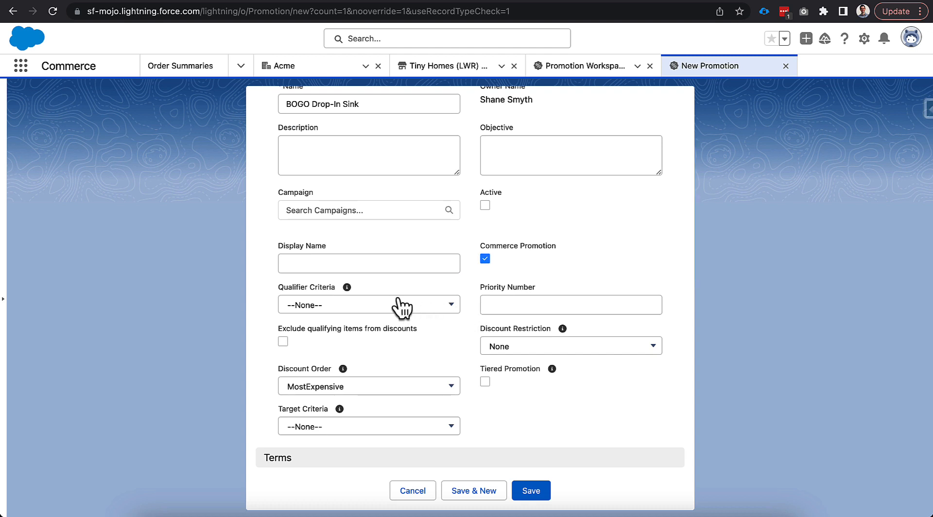
pyautogui.click(396, 305)
pyautogui.click(381, 350)
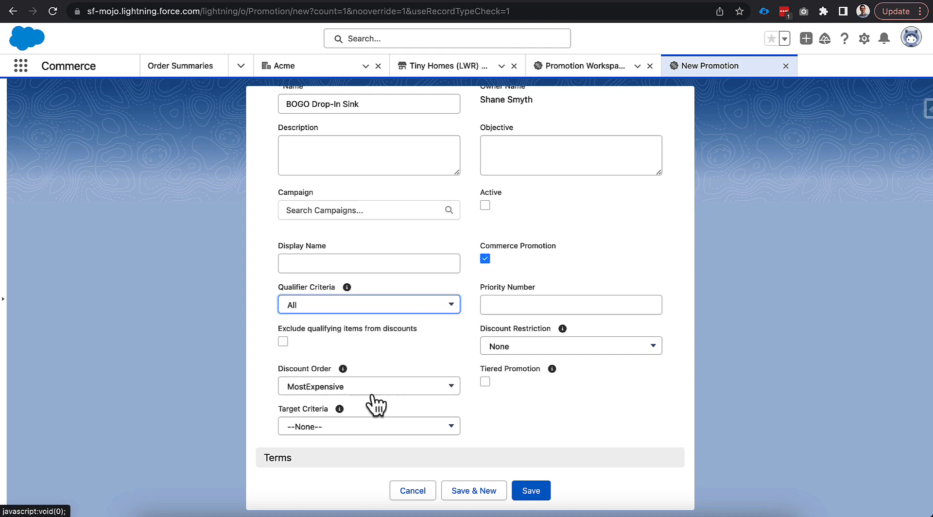
pyautogui.click(371, 426)
pyautogui.click(355, 435)
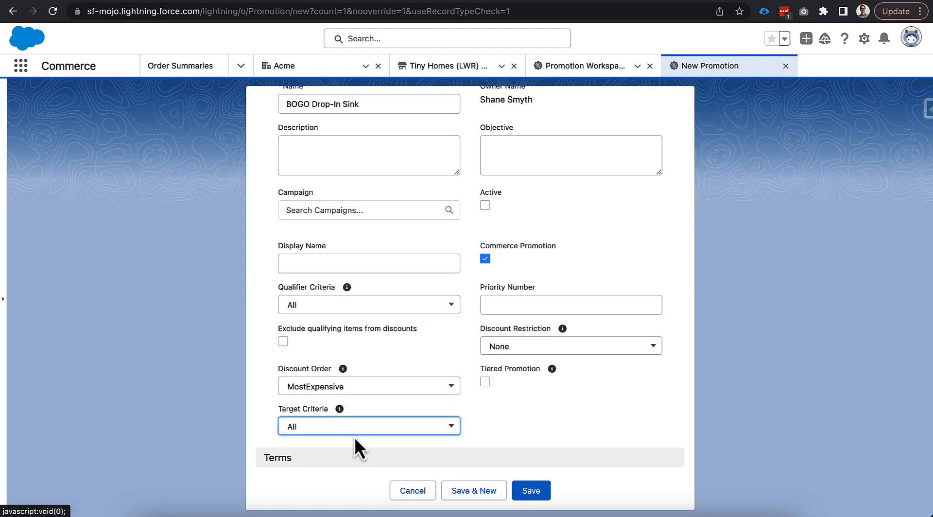
# - Schedule the promotion from 5/1/2023 to 5/15/2024 and set the maximum applications per cart to 1
pyautogui.scroll(-5, 266, 374)
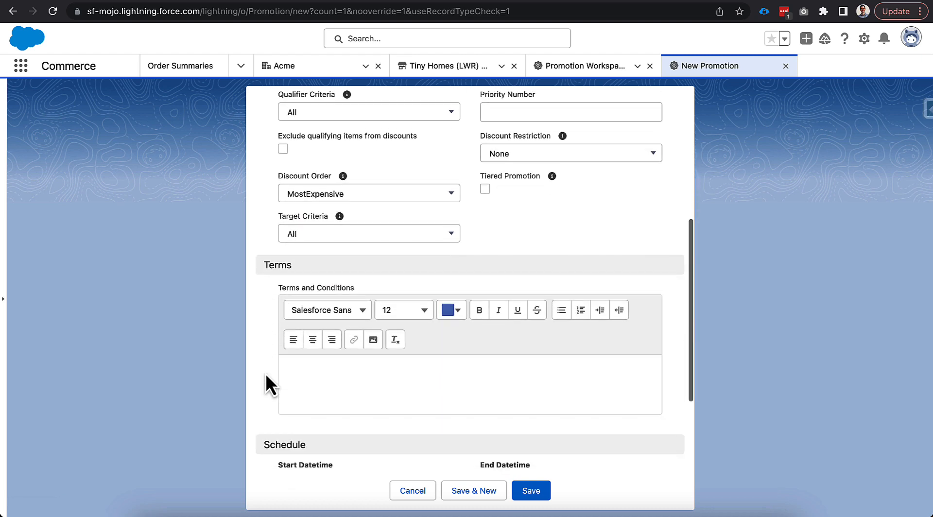
pyautogui.scroll(-2, 265, 373)
pyautogui.click(322, 361)
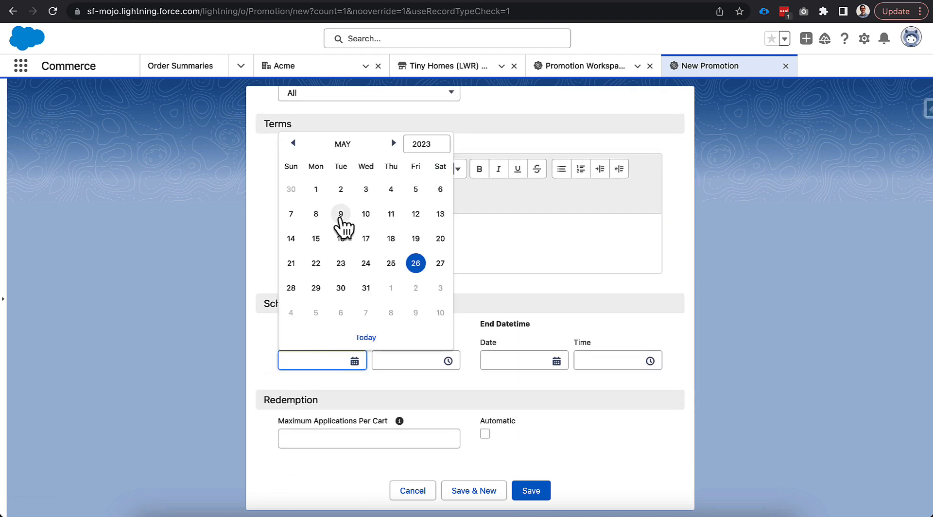
pyautogui.click(316, 192)
pyautogui.click(493, 361)
pyautogui.click(622, 272)
pyautogui.click(623, 275)
pyautogui.click(567, 358)
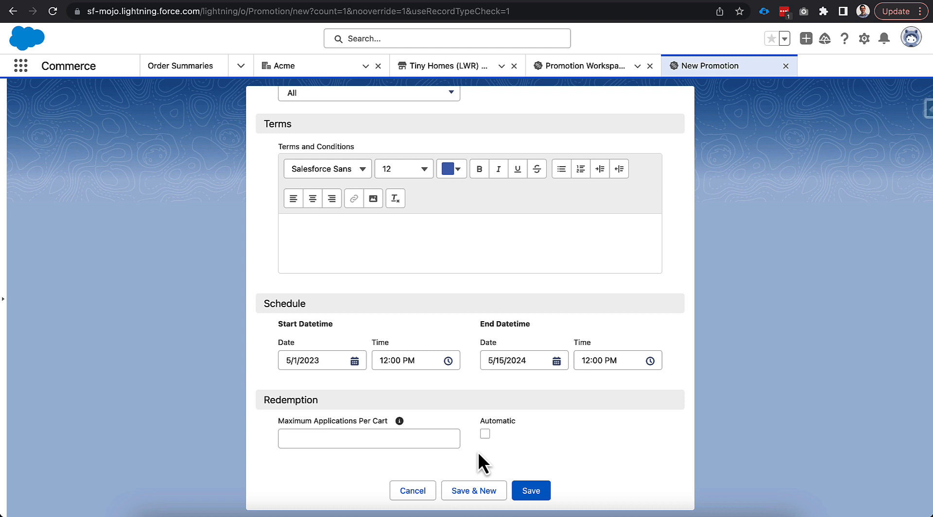
pyautogui.click(438, 436)
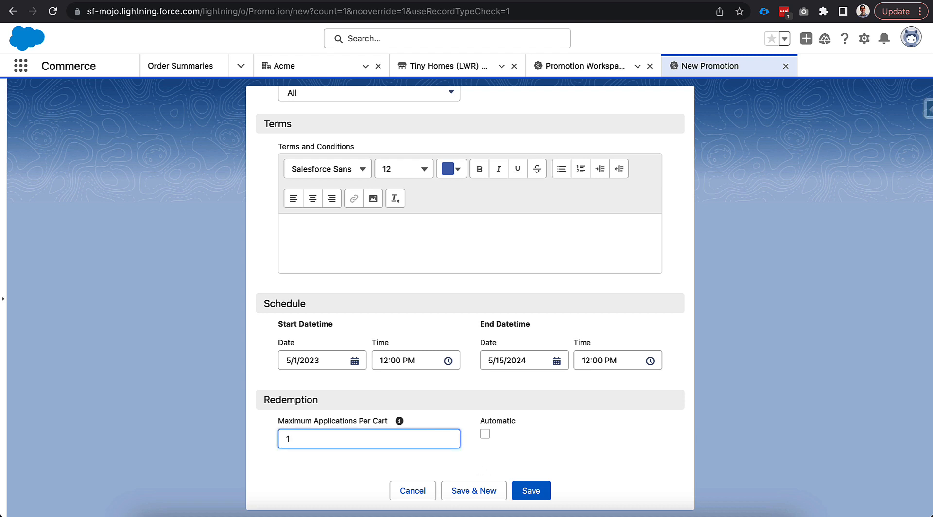
pyautogui.click(470, 435)
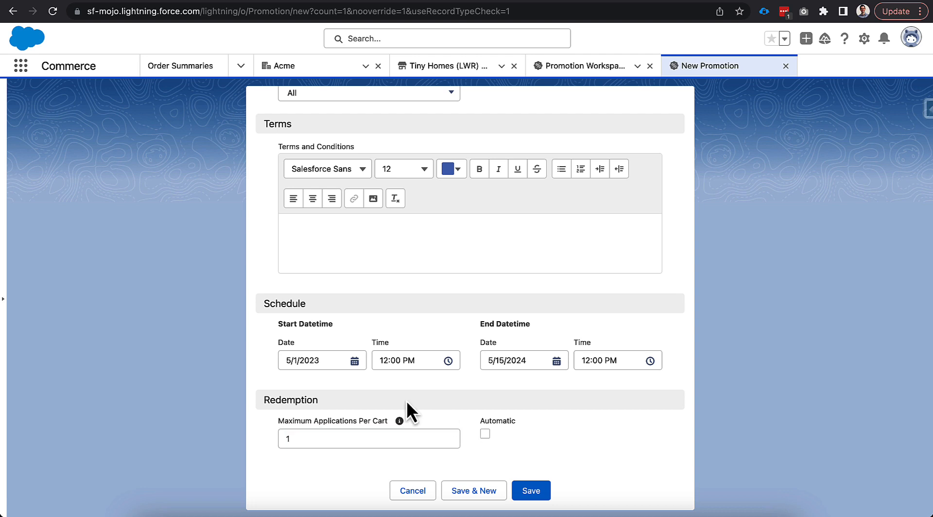
# - Set the promotion's display name to "Buy One Get One Free Drop-In Sink" and save the promotion
pyautogui.scroll(6, 252, 373)
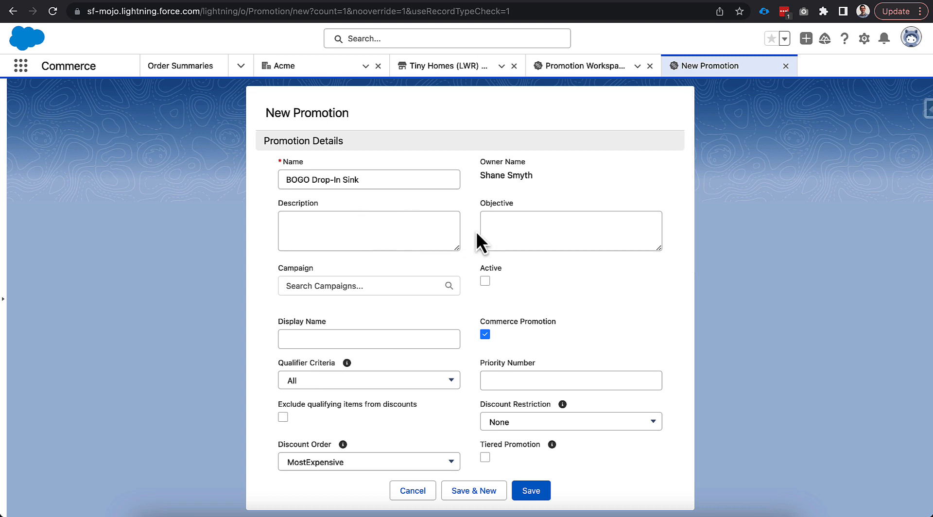
pyautogui.tripleClick(403, 180)
pyautogui.hotkey('ctrl', 'c')
pyautogui.click(329, 340)
pyautogui.hotkey('ctrl', 'v')
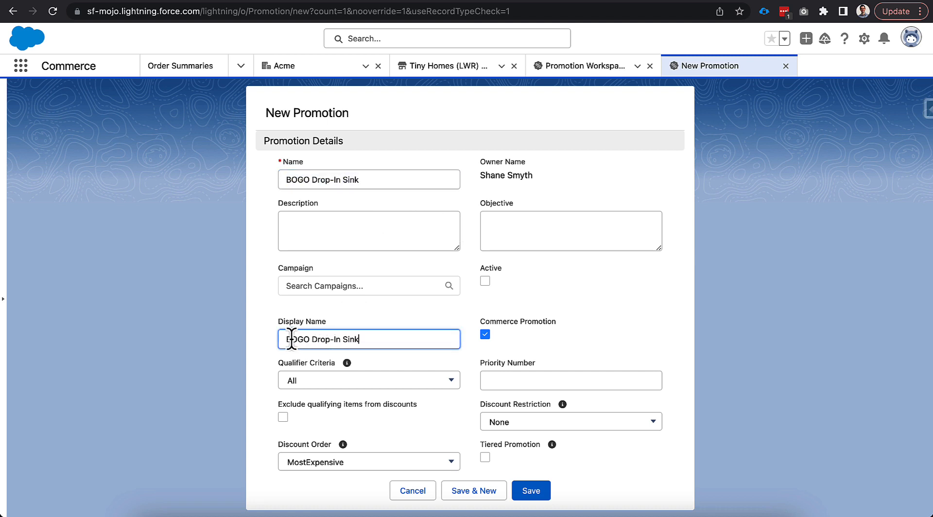
pyautogui.moveTo(286, 339); pyautogui.dragTo(310, 339)
pyautogui.write('Buy One Get One Free')
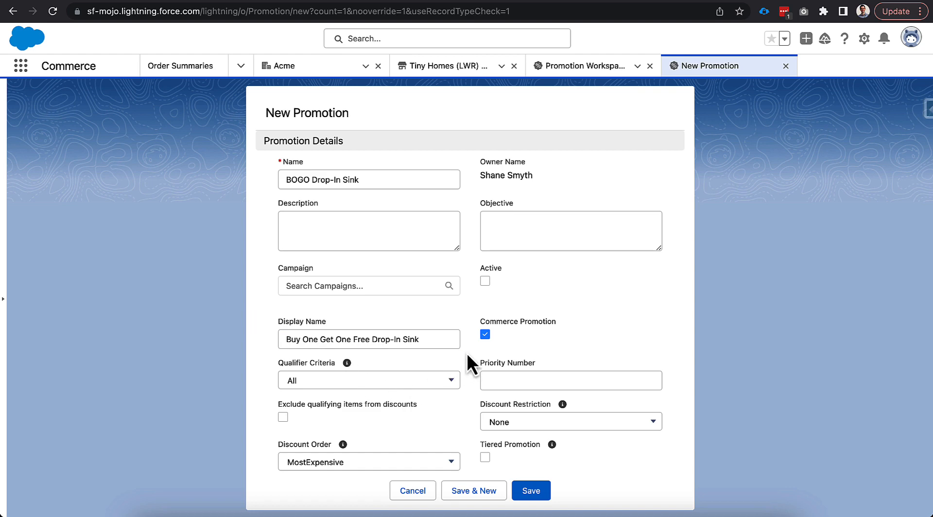
pyautogui.click(534, 491)
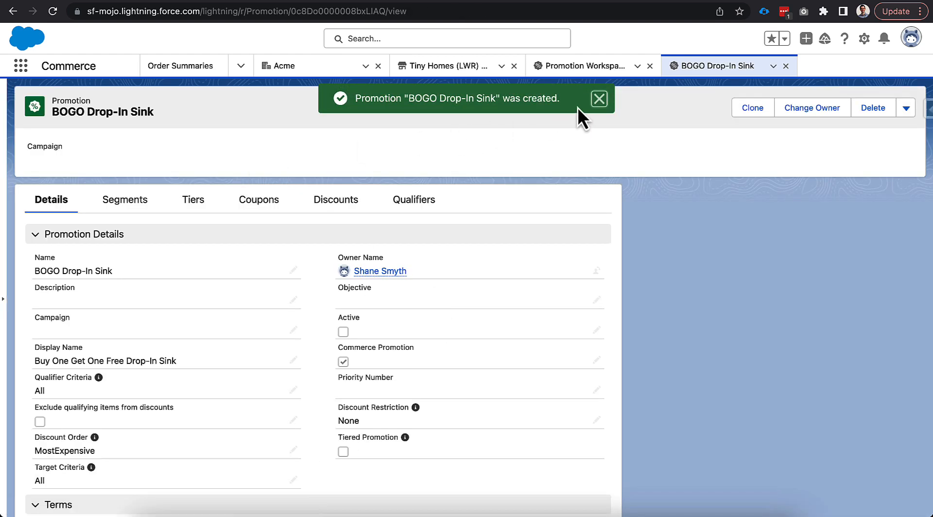
pyautogui.click(598, 101)
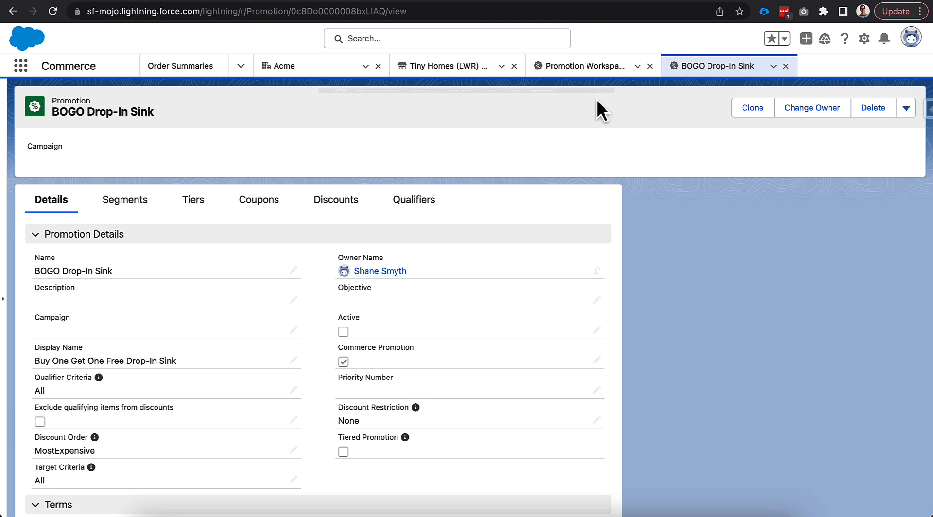
# - Add the "All Tiny Home (LWR) - B2B Store" promotion segment to the promotion and return to the promotion record
pyautogui.click(127, 201)
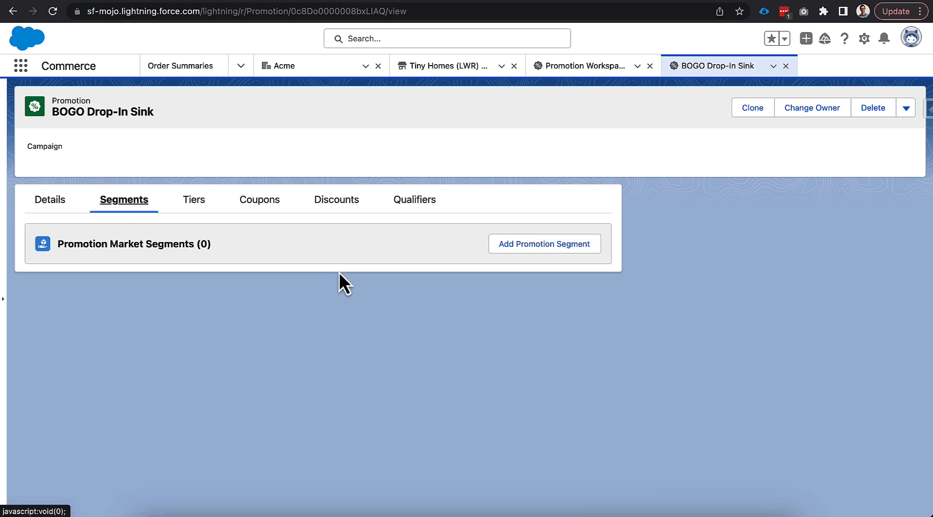
pyautogui.click(514, 249)
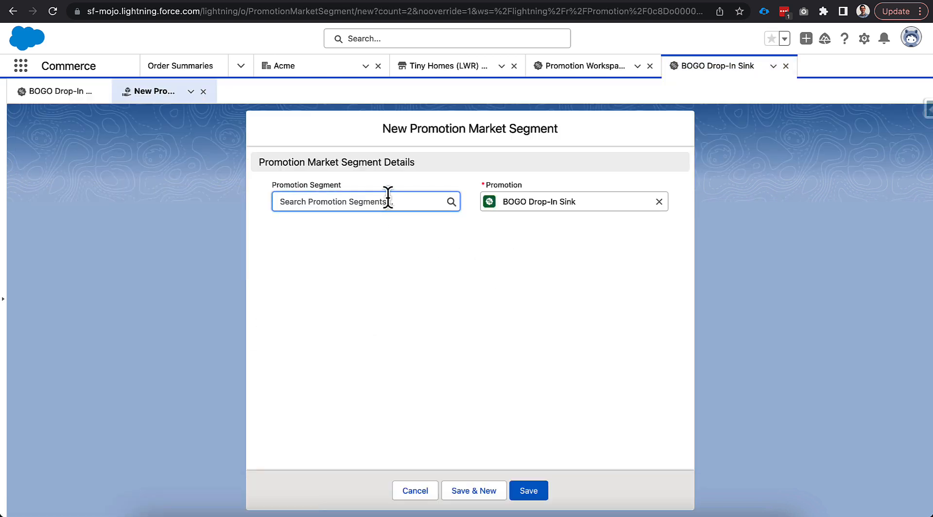
pyautogui.click(387, 201)
pyautogui.click(384, 247)
pyautogui.click(535, 489)
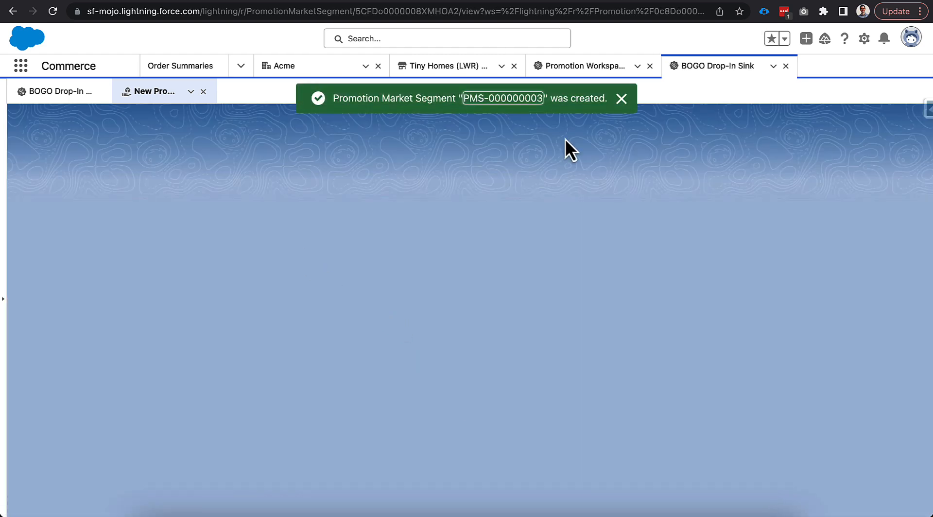
pyautogui.click(618, 104)
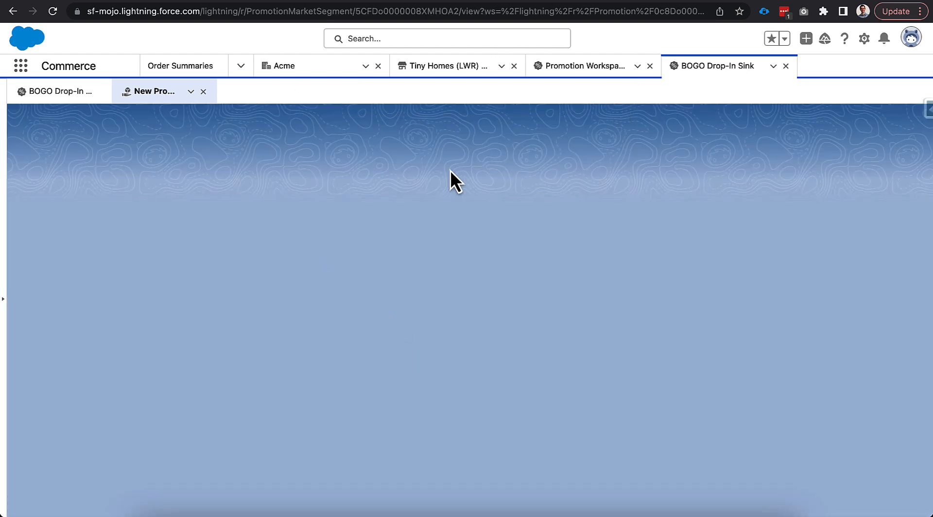
pyautogui.click(203, 92)
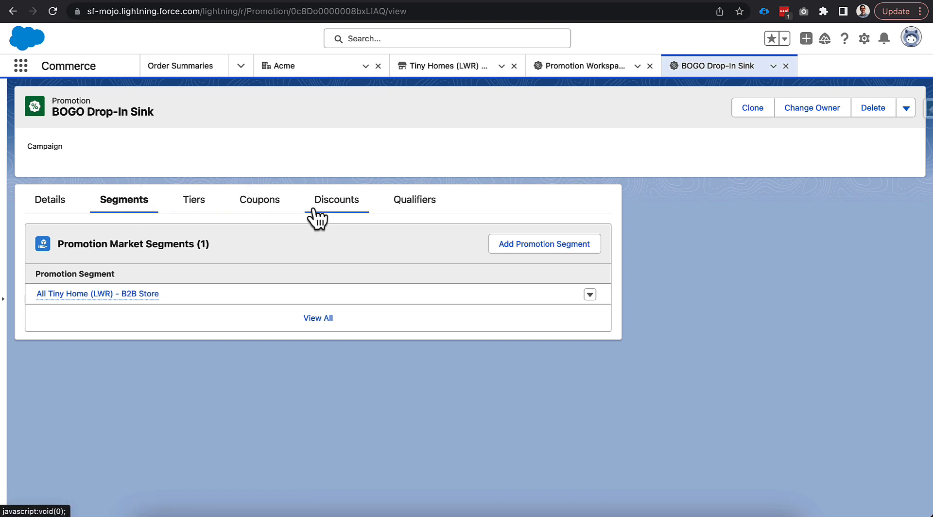
# - Create a new coupon for the promotion with the coupon code BOGO-SINK and the status Active
pyautogui.click(258, 205)
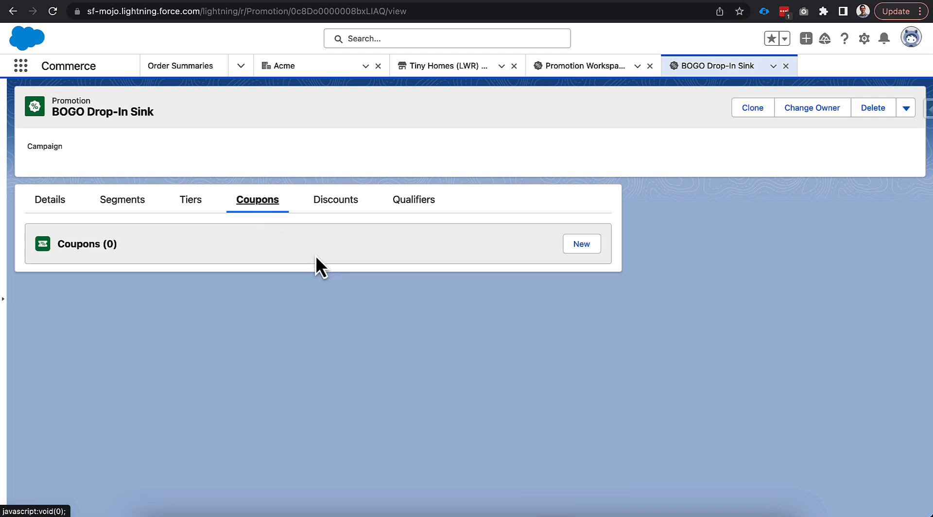
pyautogui.click(583, 249)
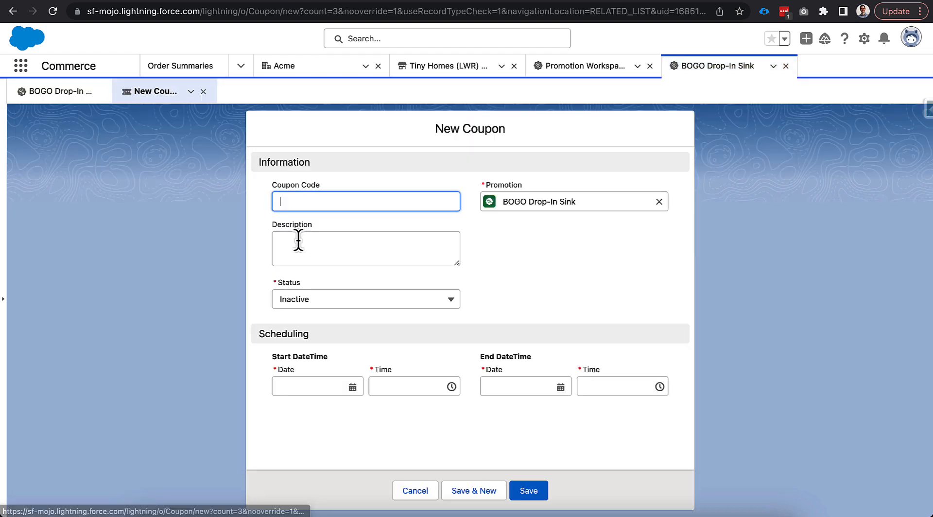
pyautogui.write('BOO')
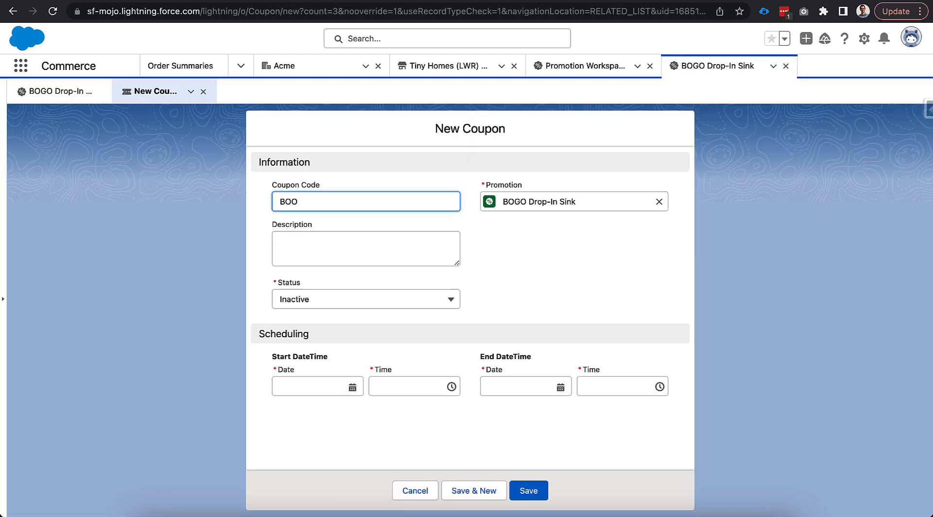
pyautogui.write('GO-SINK')
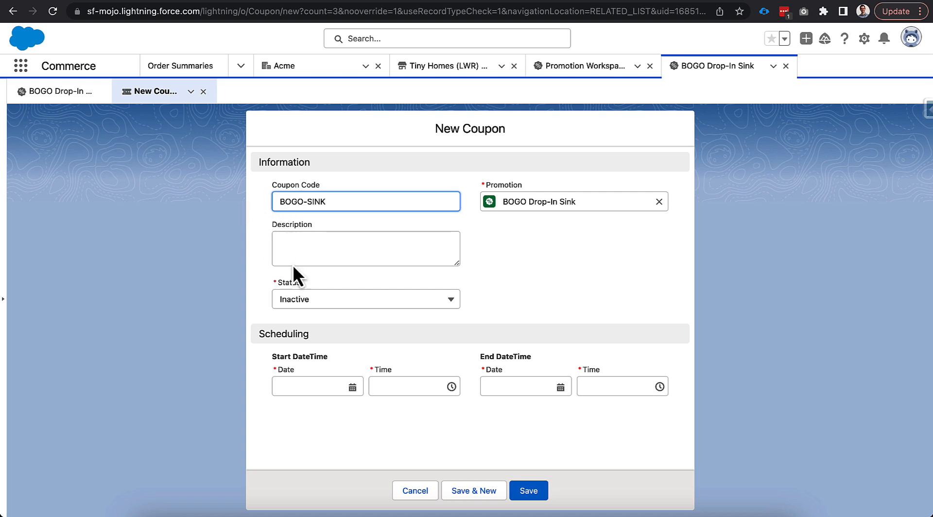
pyautogui.click(324, 300)
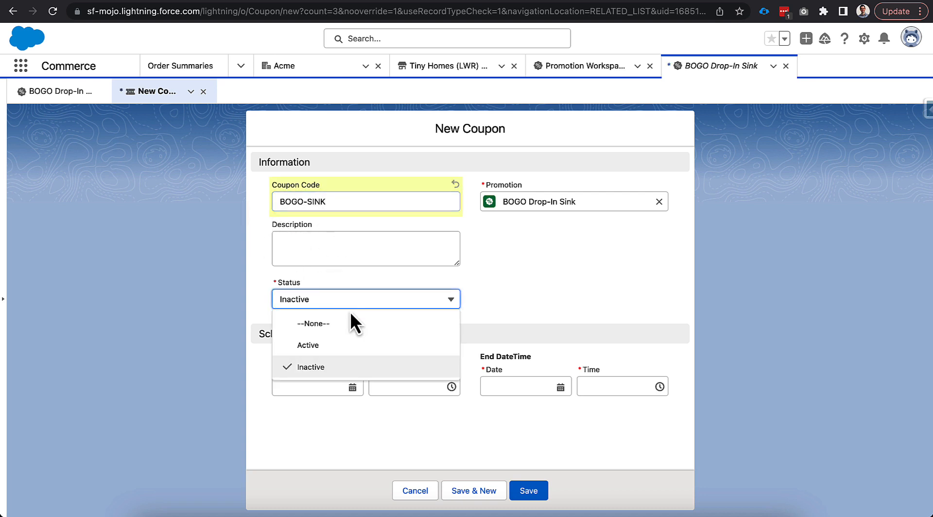
pyautogui.click(348, 346)
# - Schedule the coupon from 5/1/2023 to 5/6/2024, save it, and return to the promotion record
pyautogui.click(324, 386)
pyautogui.click(311, 218)
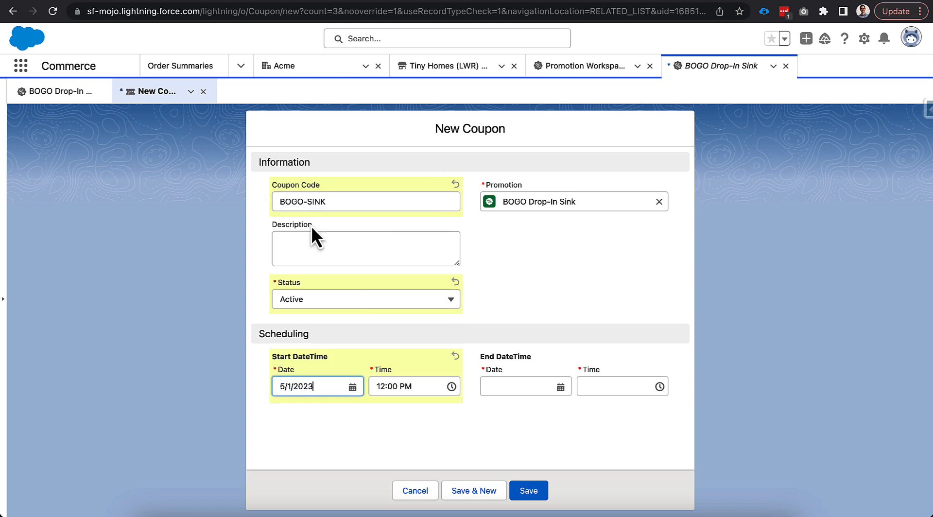
pyautogui.click(498, 383)
pyautogui.click(544, 165)
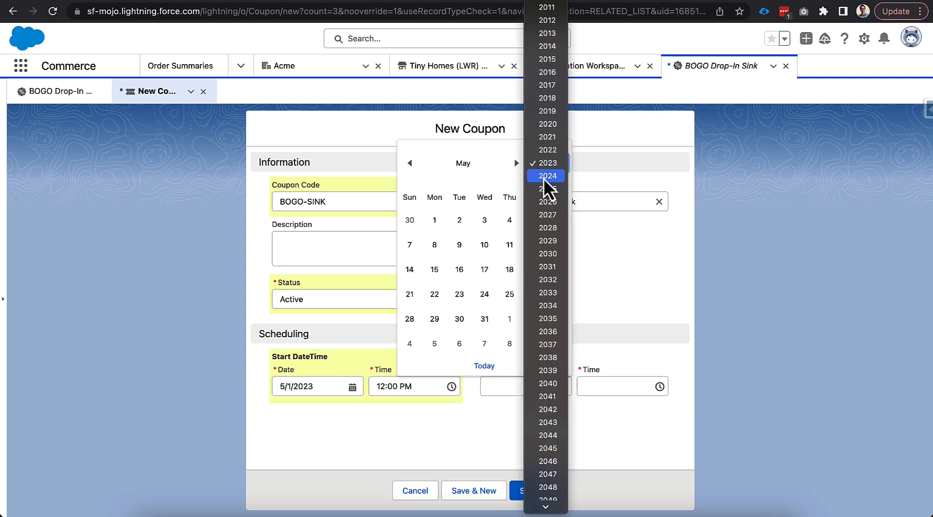
pyautogui.click(547, 175)
pyautogui.click(434, 245)
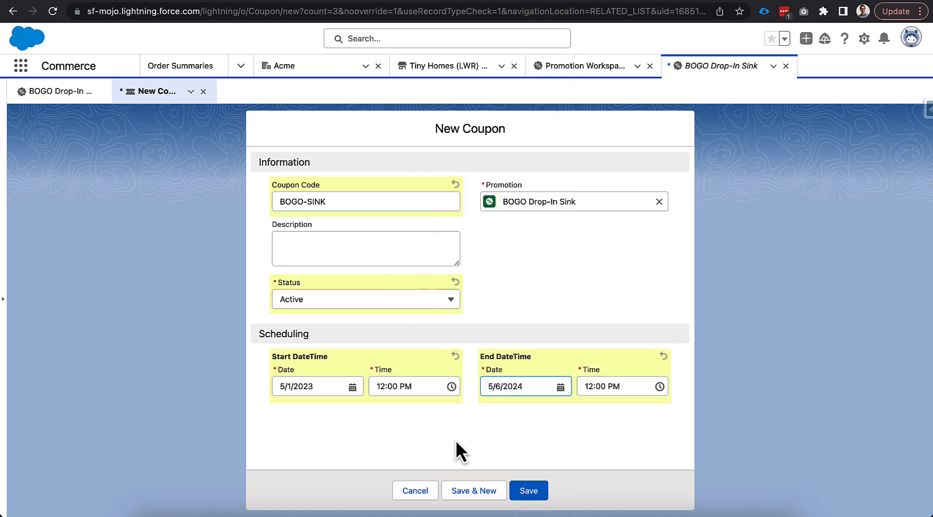
pyautogui.click(529, 491)
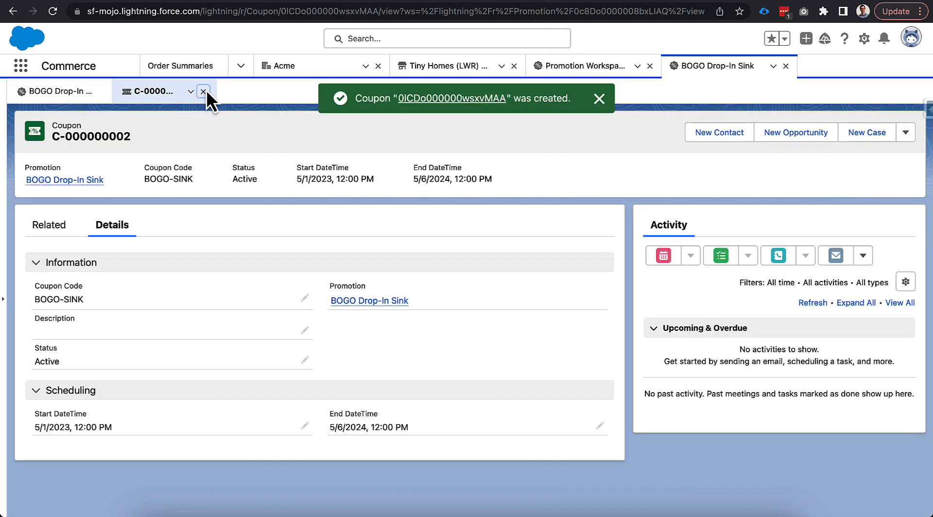
pyautogui.click(204, 91)
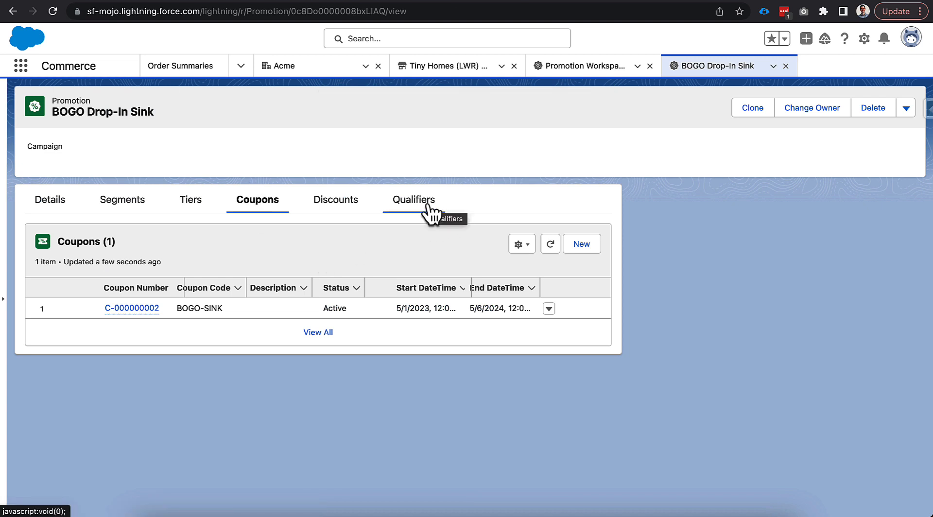
# - Start a new promotion qualifier with the Drop-In Kitchen Sink product as qualifier and Product as the qualifier type
pyautogui.click(428, 207)
pyautogui.click(578, 253)
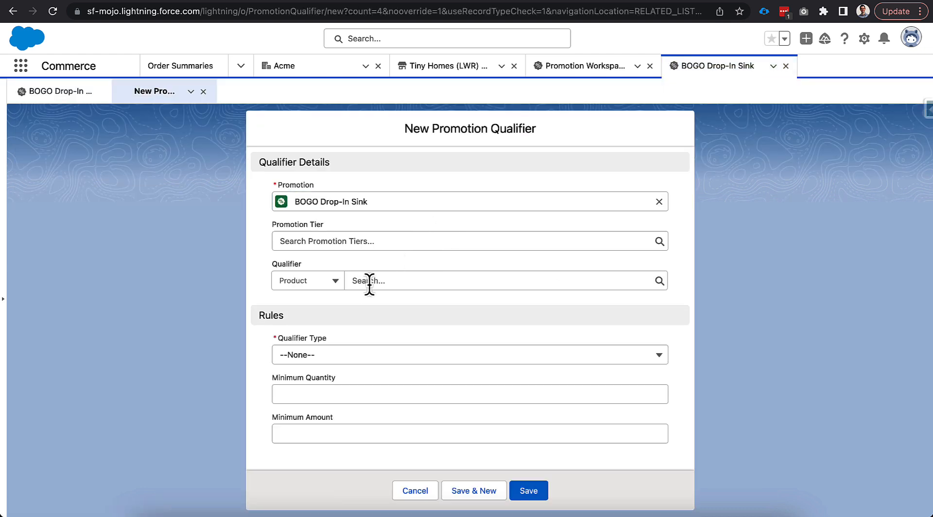
pyautogui.click(377, 280)
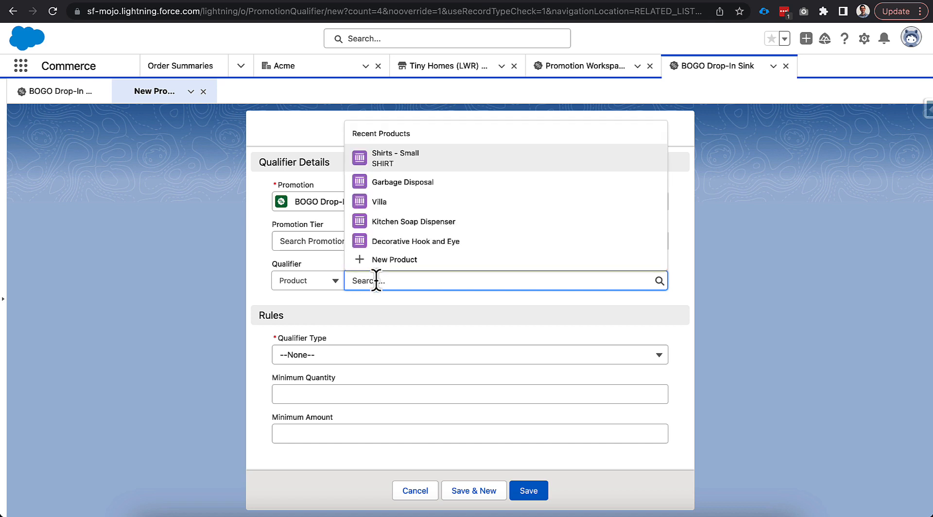
pyautogui.write('drop')
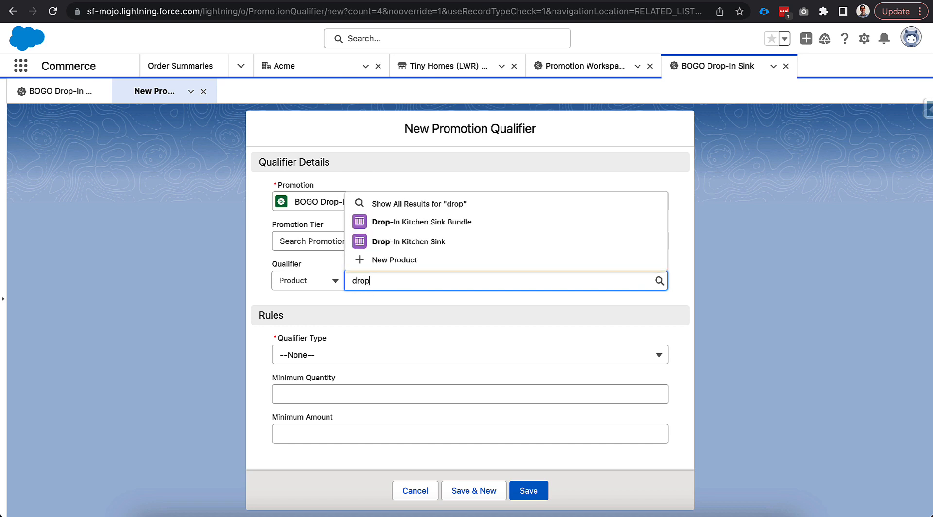
pyautogui.click(425, 241)
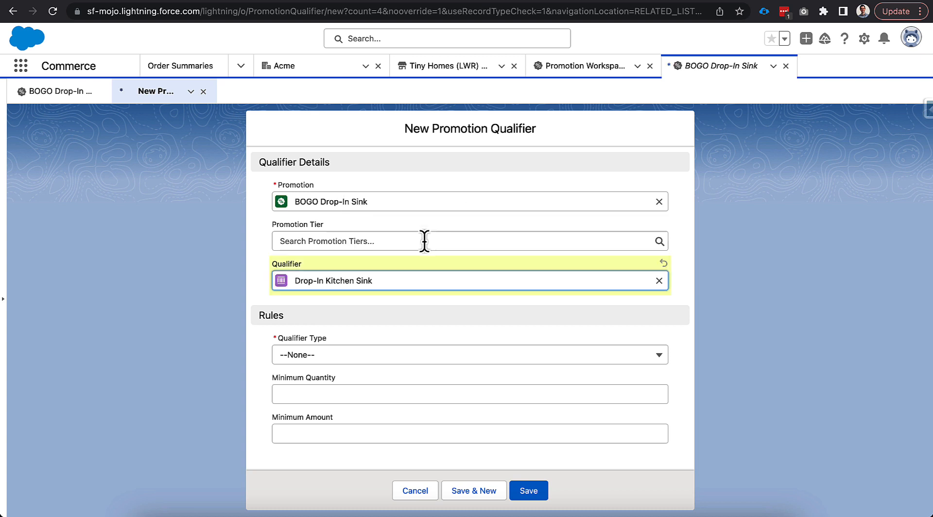
pyautogui.click(318, 364)
pyautogui.click(321, 289)
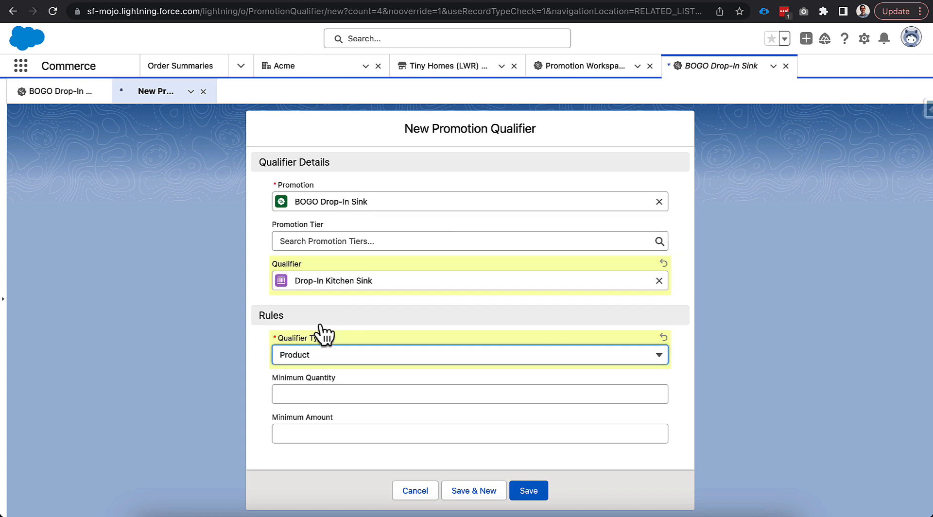
# - Set the qualifier's minimum quantity to 1, save it, and return to the promotion record
pyautogui.click(323, 395)
pyautogui.write('1')
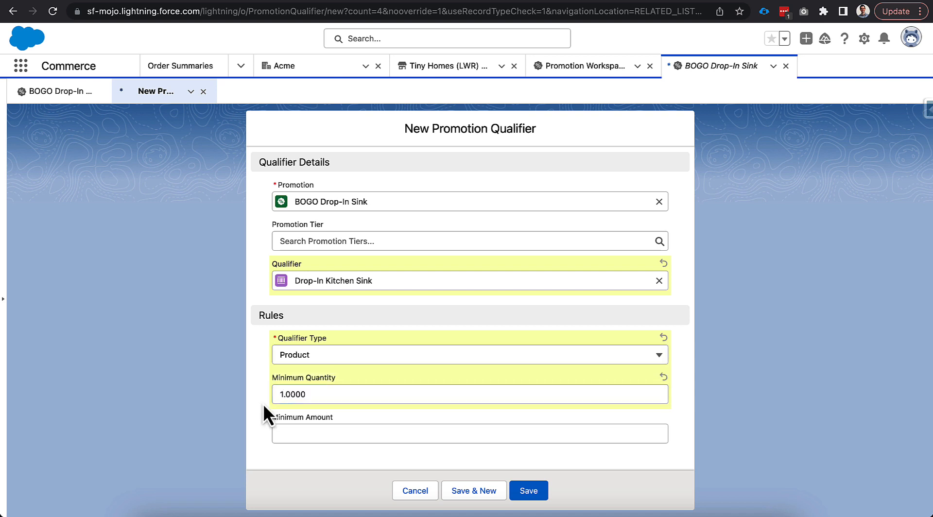
pyautogui.click(527, 491)
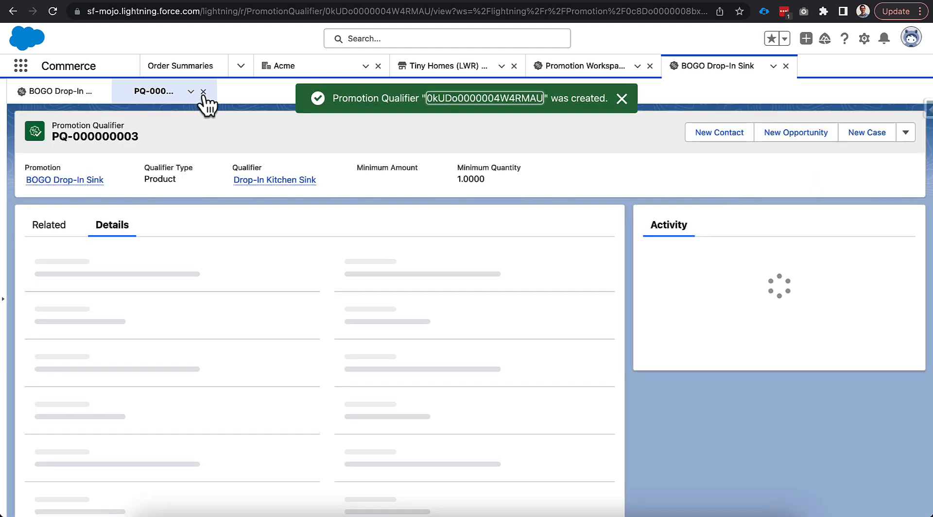
pyautogui.click(197, 92)
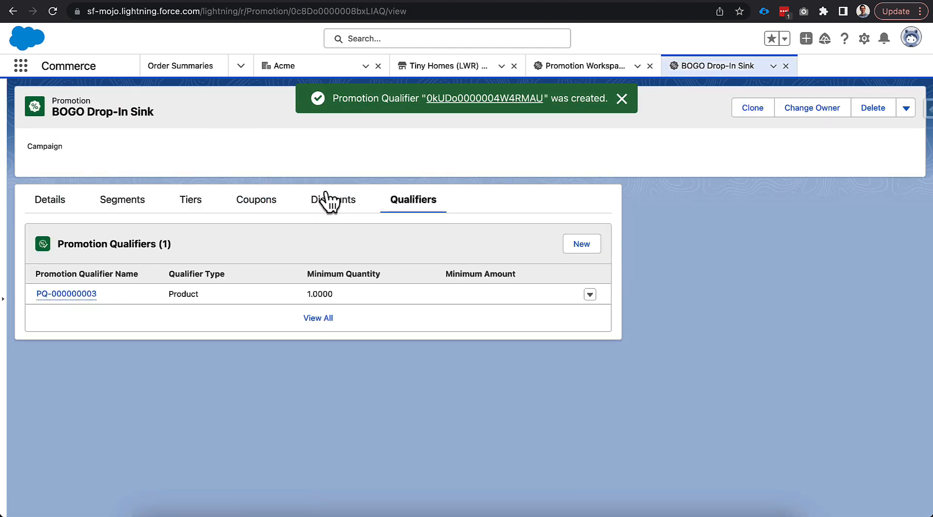
# - Start a new discount for the promotion with the Drop-In Kitchen Sink as target and Product as the target type
pyautogui.click(335, 201)
pyautogui.click(579, 244)
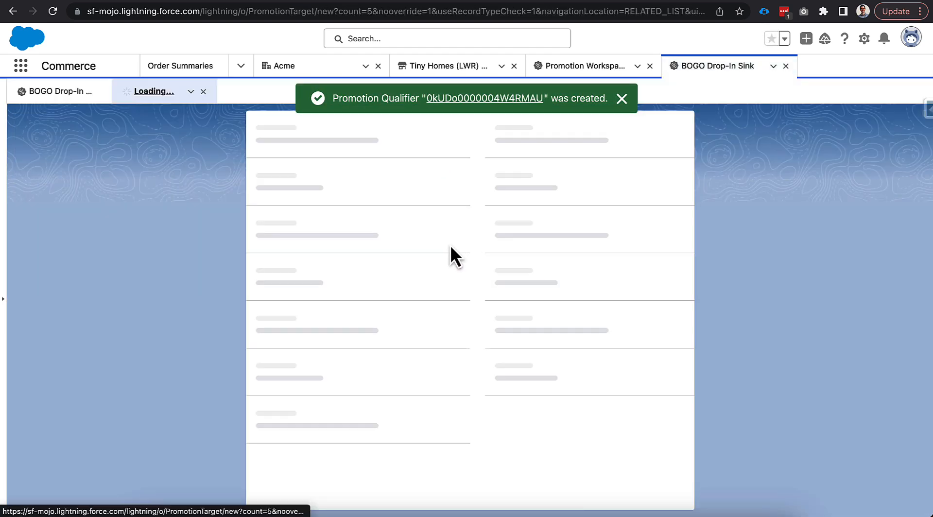
pyautogui.click(369, 281)
pyautogui.write('drop')
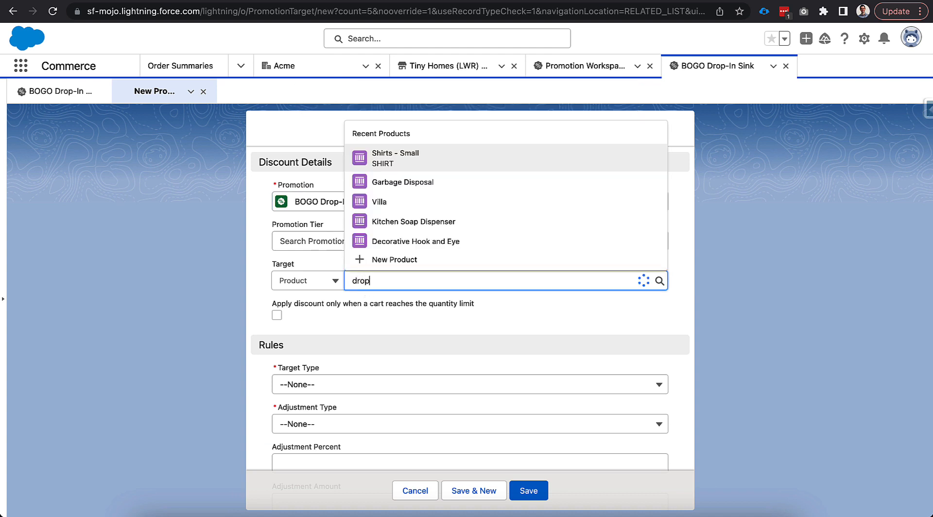
pyautogui.click(407, 245)
pyautogui.scroll(-2, 400, 292)
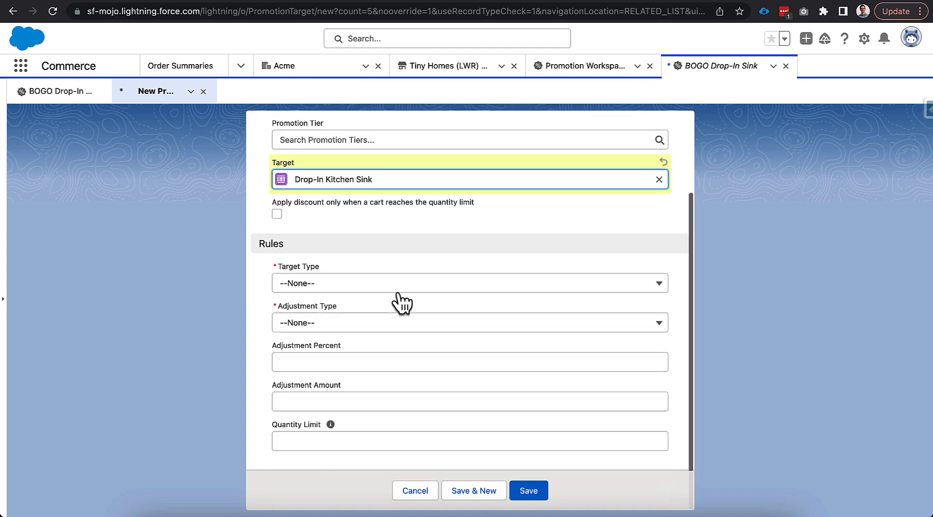
pyautogui.click(380, 288)
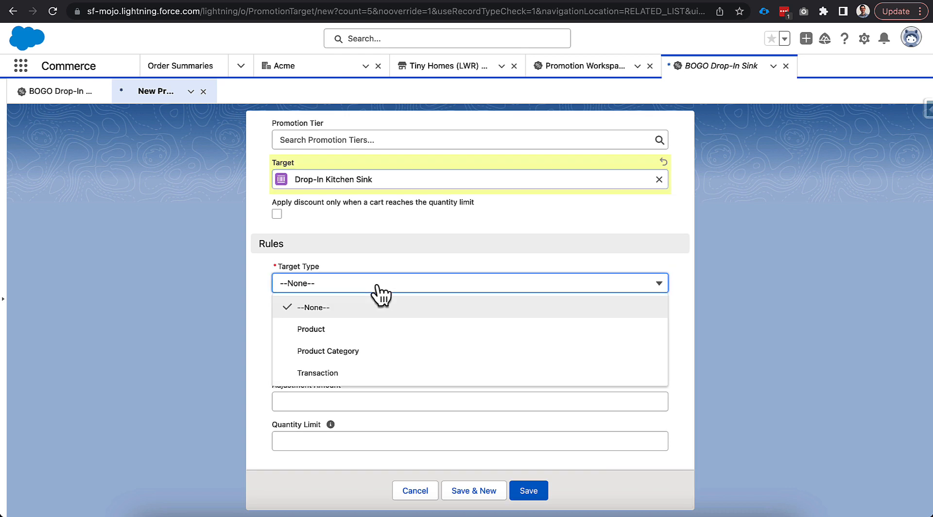
pyautogui.click(370, 329)
# - Set the discount's adjustment type to Percentage Discount with an adjustment percent of 100
pyautogui.click(342, 327)
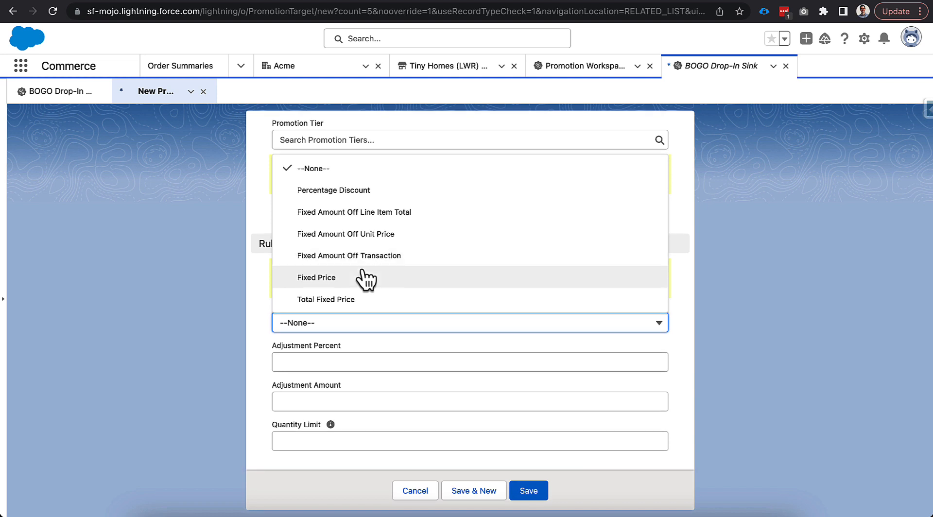
pyautogui.click(362, 193)
pyautogui.click(360, 361)
pyautogui.write('100')
pyautogui.click(266, 374)
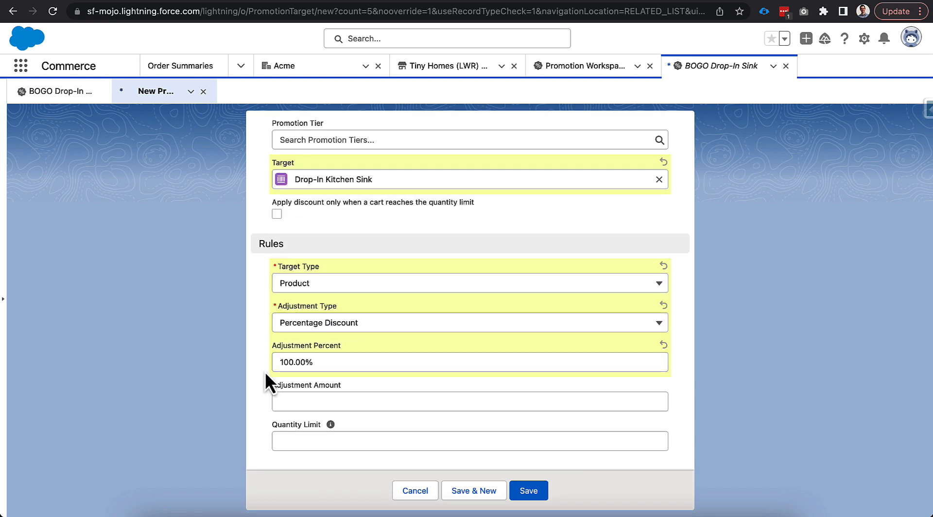
# - Set the discount's quantity limit to 1, save it, and return to the promotion record
pyautogui.click(273, 441)
pyautogui.write('1')
pyautogui.click(261, 432)
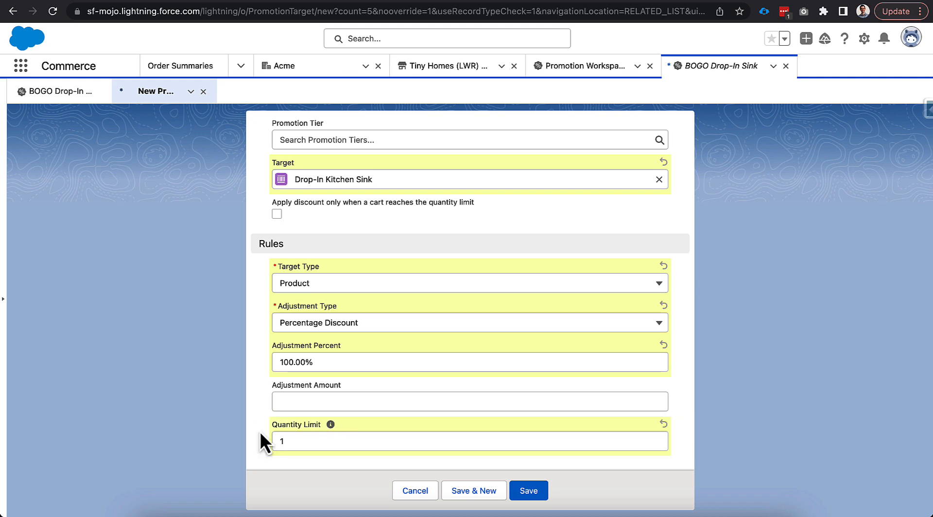
pyautogui.moveTo(329, 431)
pyautogui.click(535, 490)
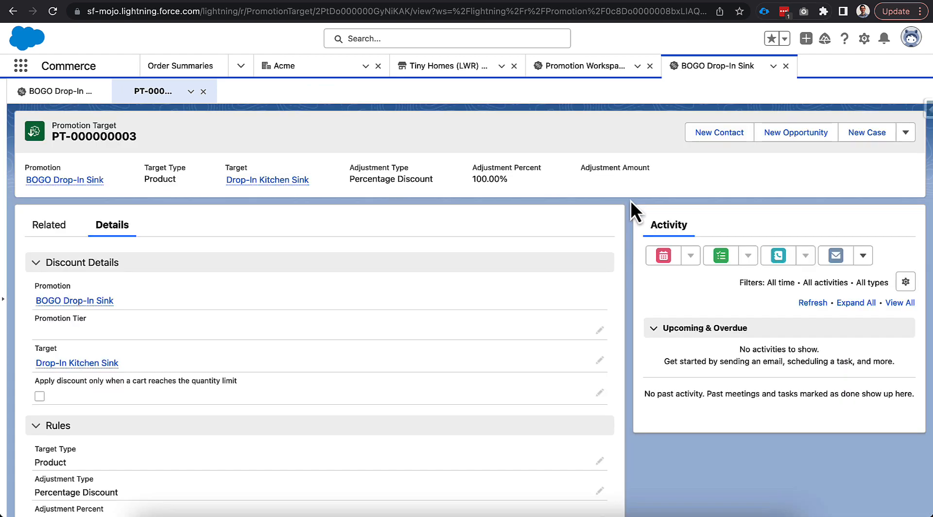
pyautogui.click(204, 91)
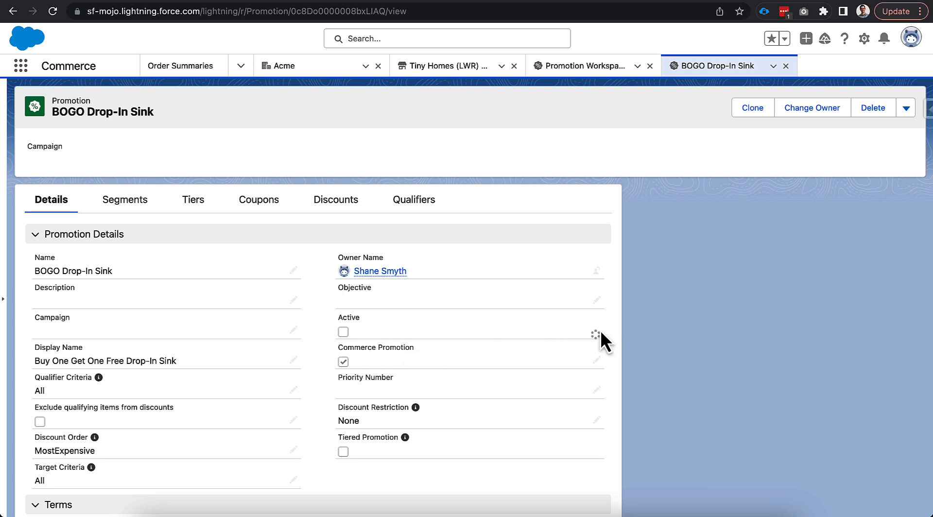
# - Mark the BOGO Drop-In Sink promotion as active and save the record
pyautogui.click(596, 330)
pyautogui.click(333, 326)
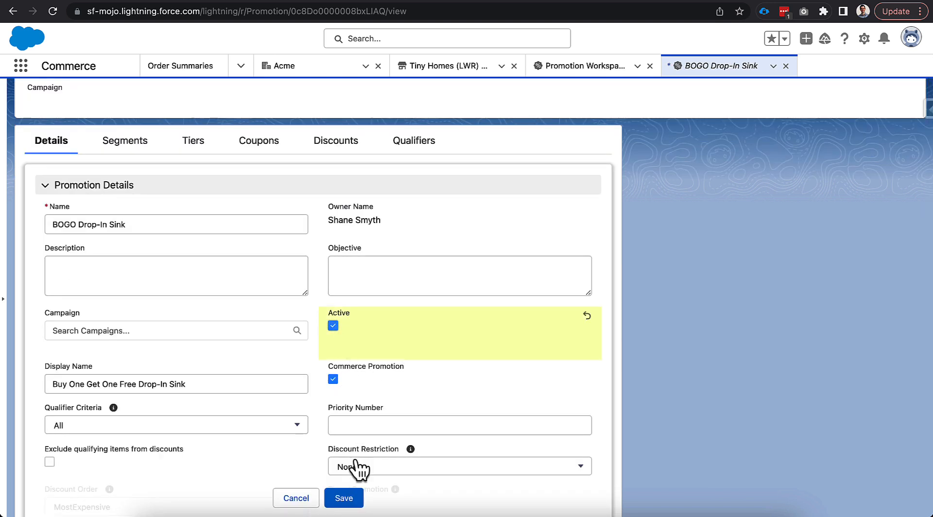
pyautogui.click(358, 498)
# - Switch to the Tiny Homes storefront cart and apply the coupon code BOGO-SINK
pyautogui.click(673, 1)
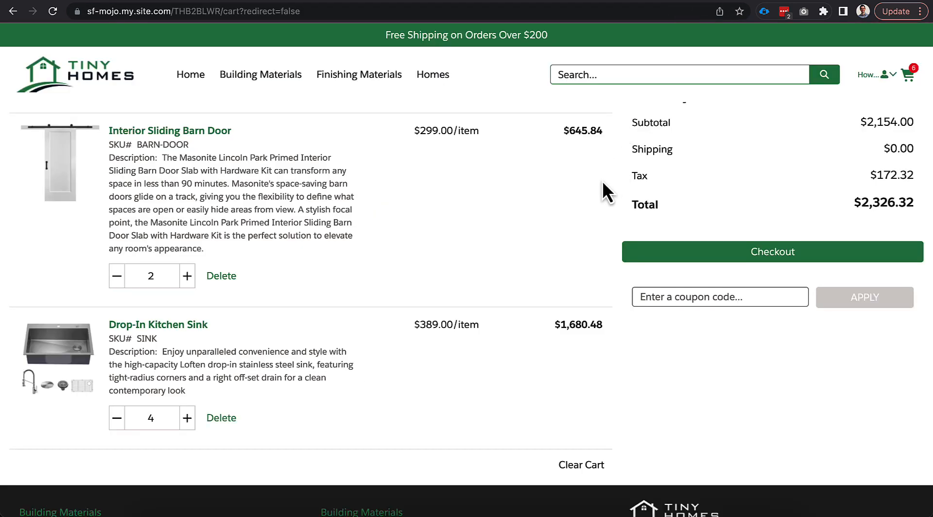
pyautogui.scroll(1, 583, 214)
pyautogui.click(666, 331)
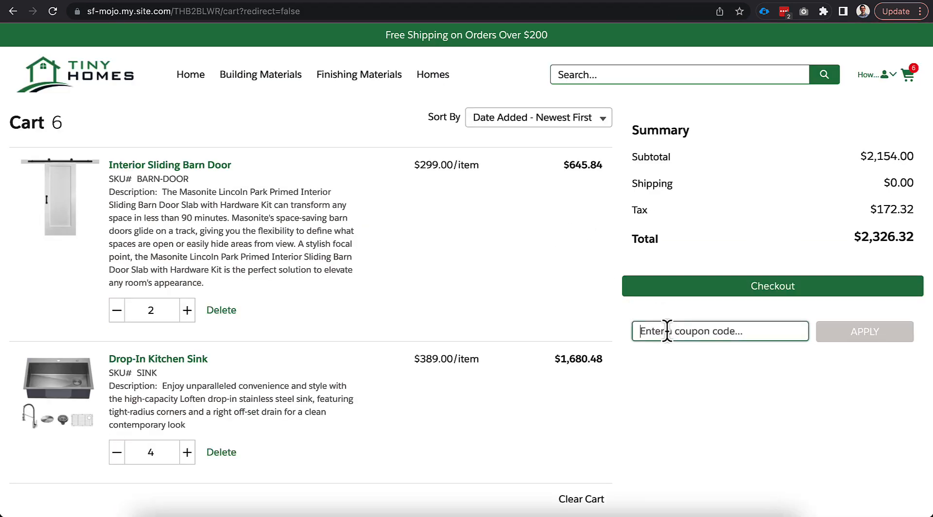
pyautogui.write('BOGO-SINK')
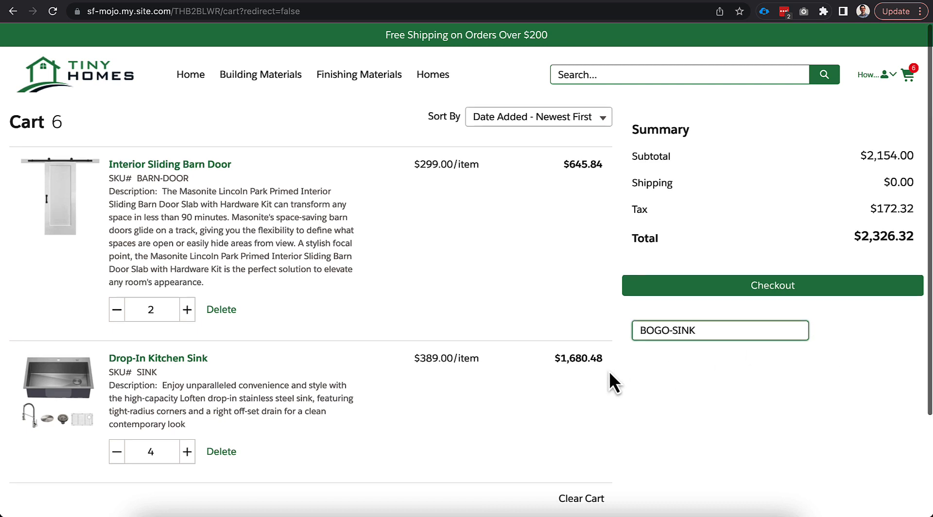
pyautogui.scroll(-1, 613, 384)
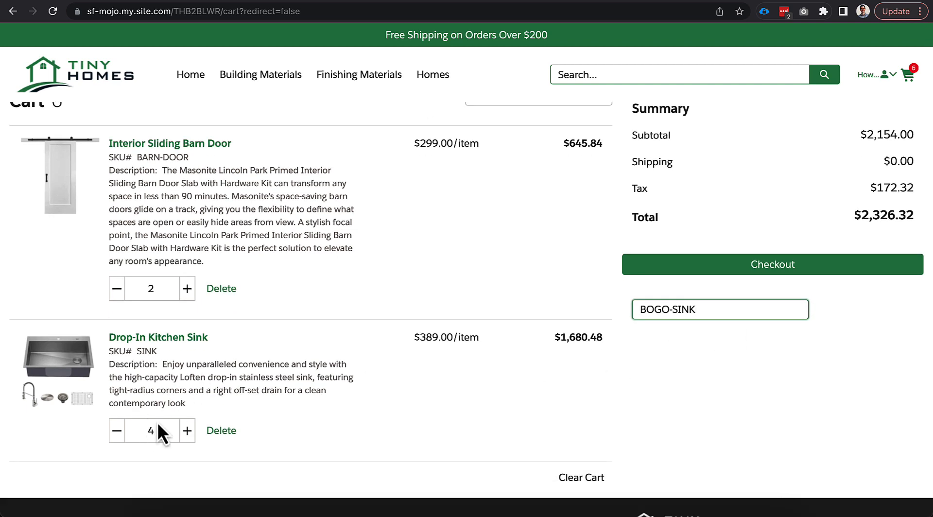
pyautogui.scroll(1, 245, 391)
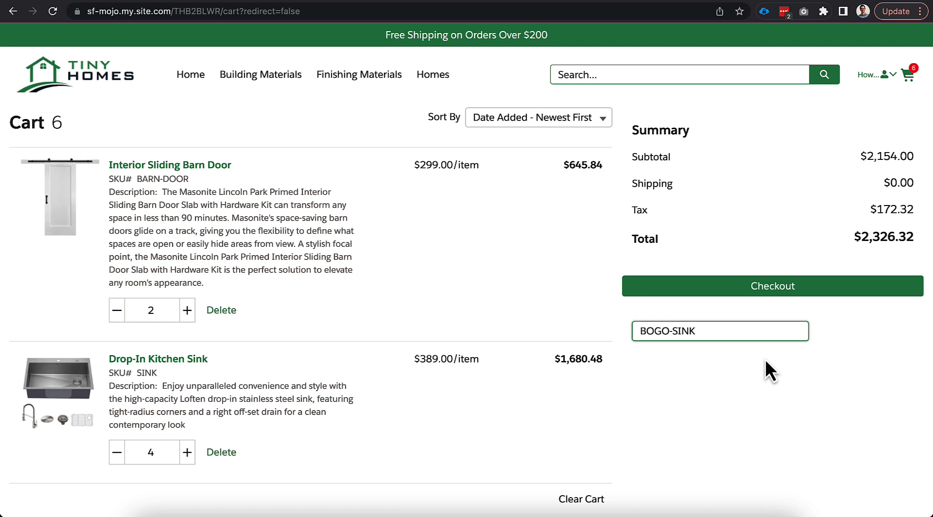
pyautogui.click(824, 337)
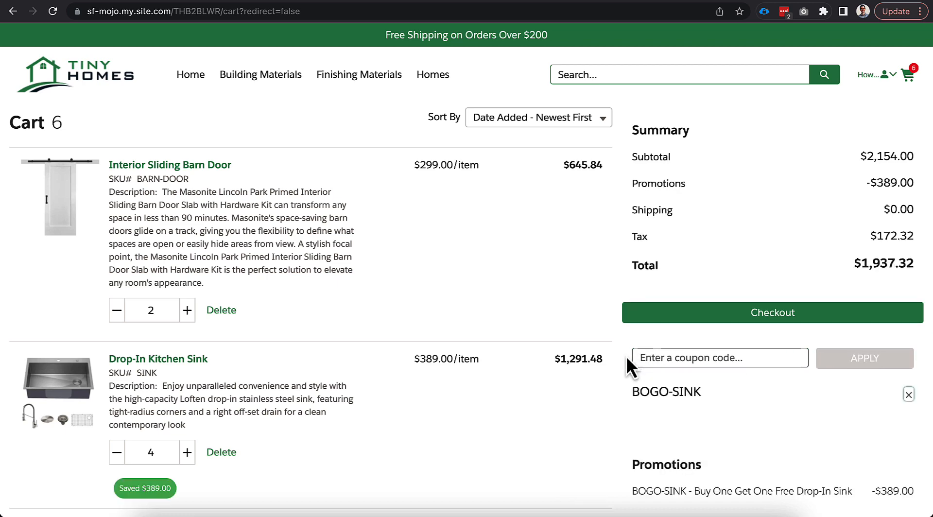
pyautogui.scroll(-1, 611, 391)
pyautogui.scroll(-2, 618, 406)
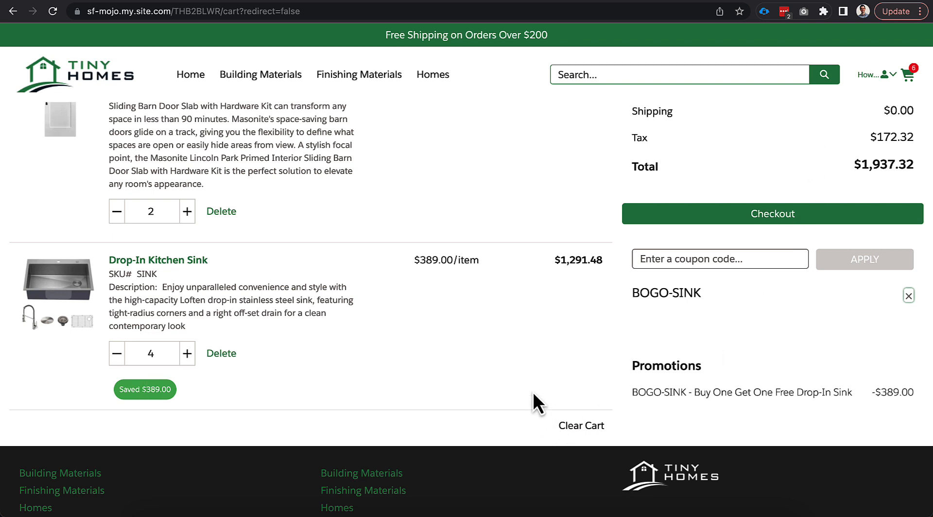
pyautogui.scroll(2, 532, 386)
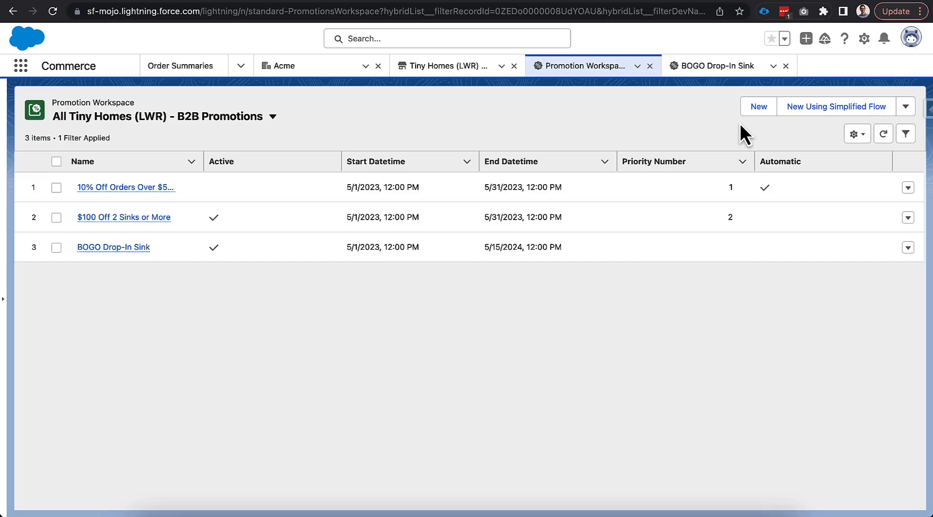
# - Start a new promotion from the Salesforce Promotion Workspace and name it "EOQ Premium Buyer Coupon"
pyautogui.click(756, 109)
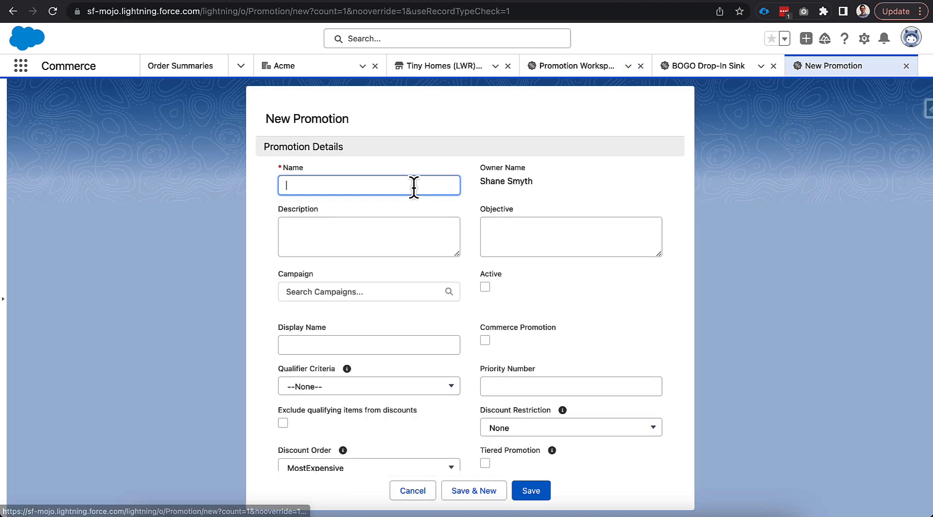
pyautogui.write('EOQ')
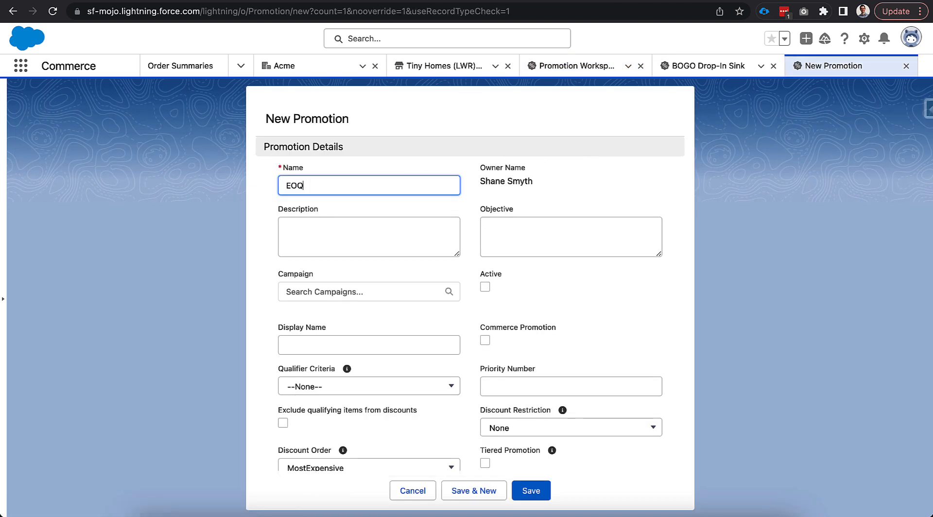
pyautogui.write('; Premium Buery')
pyautogui.press('BackSpace')
pyautogui.press('BackSpace')
pyautogui.press('BackSpace')
pyautogui.press('BackSpace')
pyautogui.write('yer Coupon')
pyautogui.click(449, 303)
# - Mark the new promotion as a Commerce Promotion and set both its Qualifier Criteria and Target Criteria to All
pyautogui.click(485, 341)
pyautogui.scroll(-1, 474, 340)
pyautogui.scroll(-2, 486, 327)
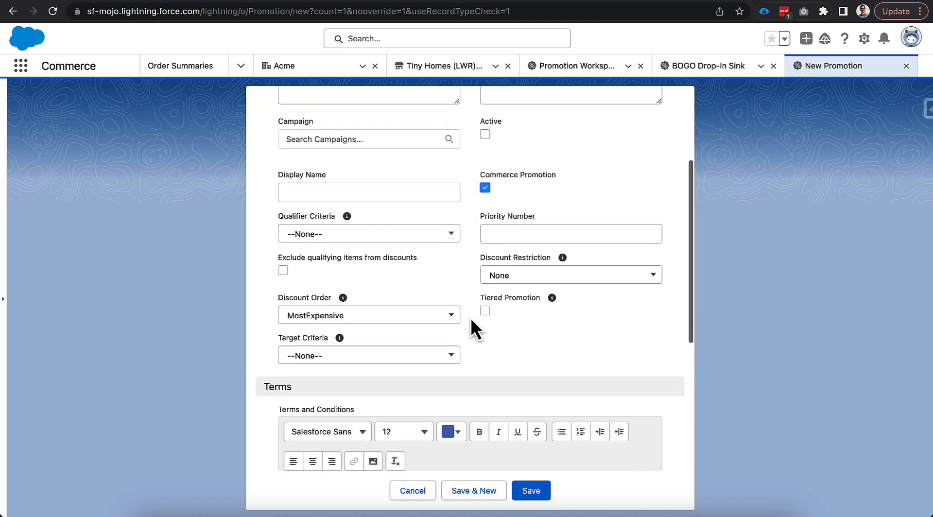
pyautogui.click(398, 236)
pyautogui.click(395, 278)
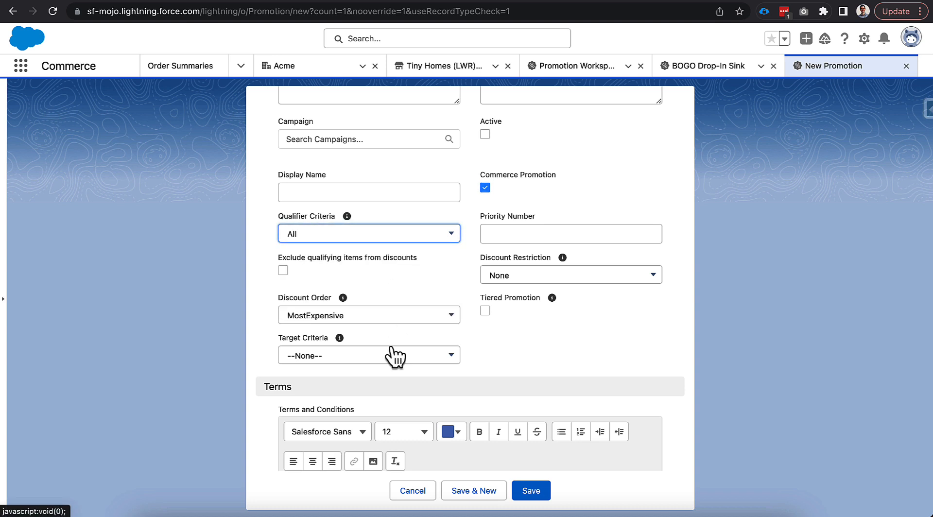
pyautogui.click(388, 356)
pyautogui.click(331, 403)
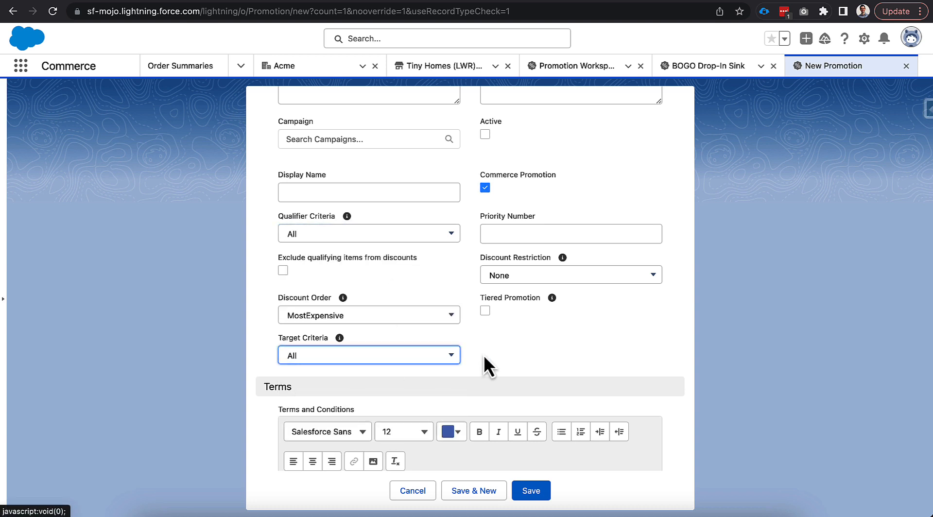
# - Schedule the promotion from 5/15/2023 to 8/9/2023 and save it
pyautogui.scroll(-5, 470, 313)
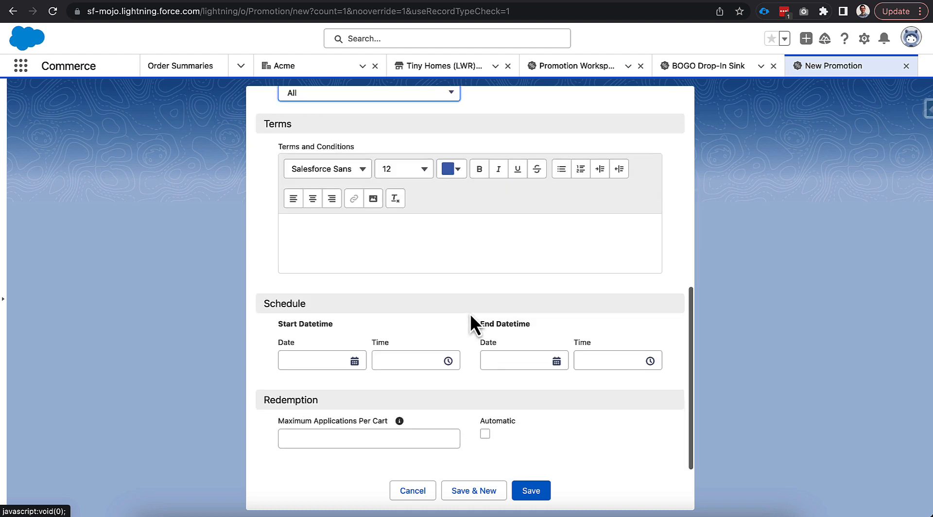
pyautogui.click(328, 360)
pyautogui.click(315, 239)
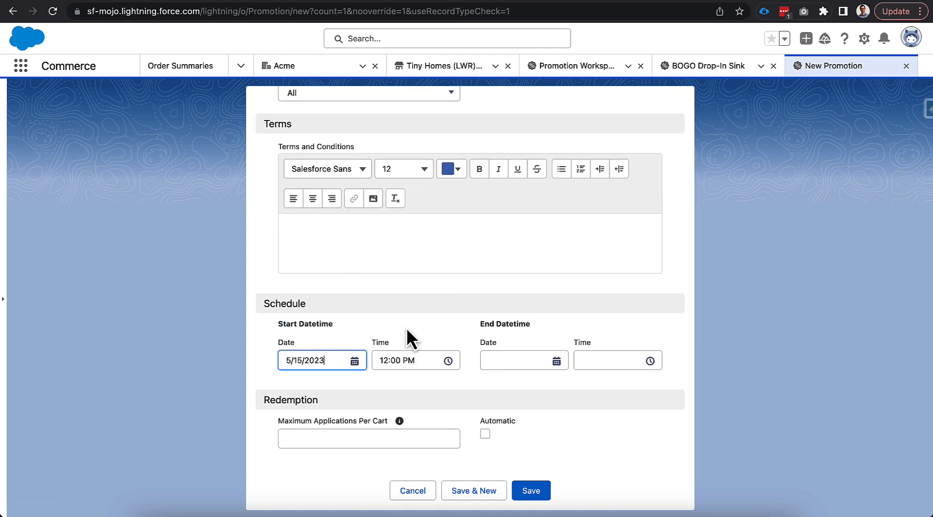
pyautogui.click(512, 361)
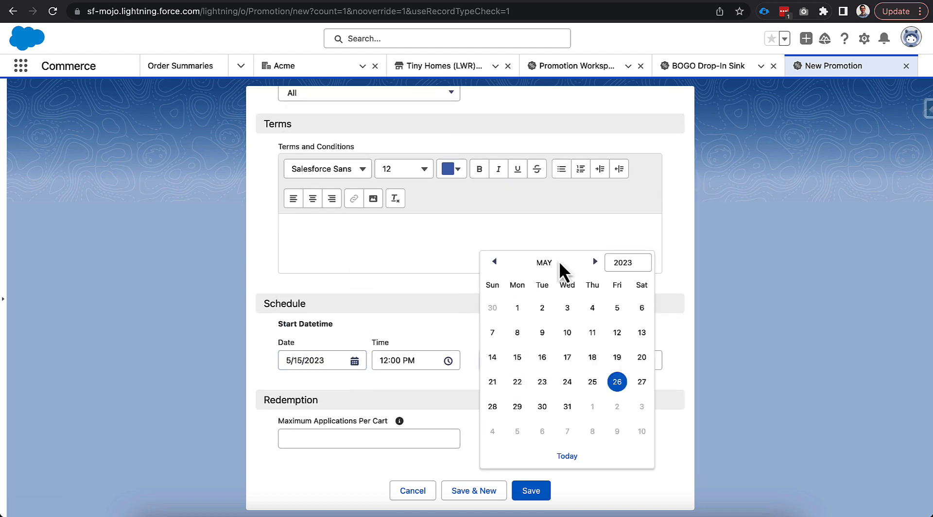
pyautogui.click(625, 267)
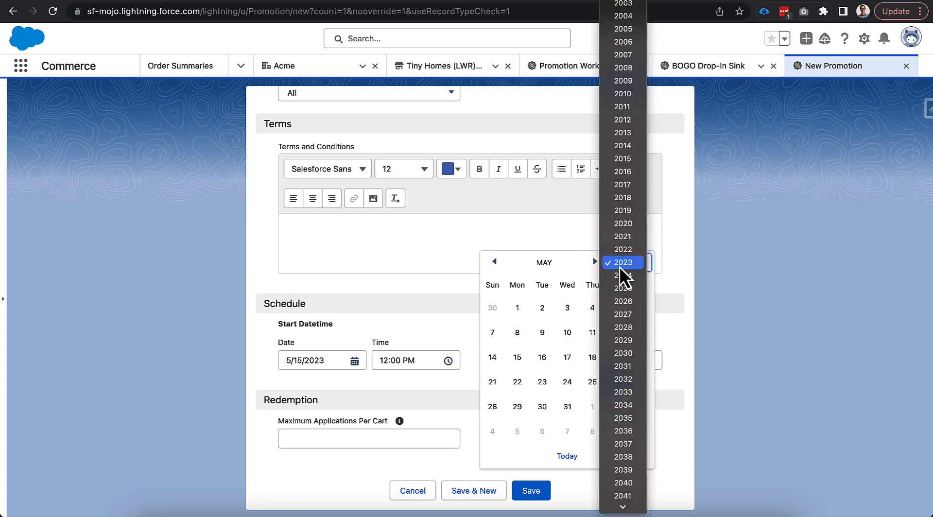
pyautogui.click(594, 262)
pyautogui.click(594, 262)
pyautogui.click(594, 263)
pyautogui.click(594, 263)
pyautogui.click(567, 333)
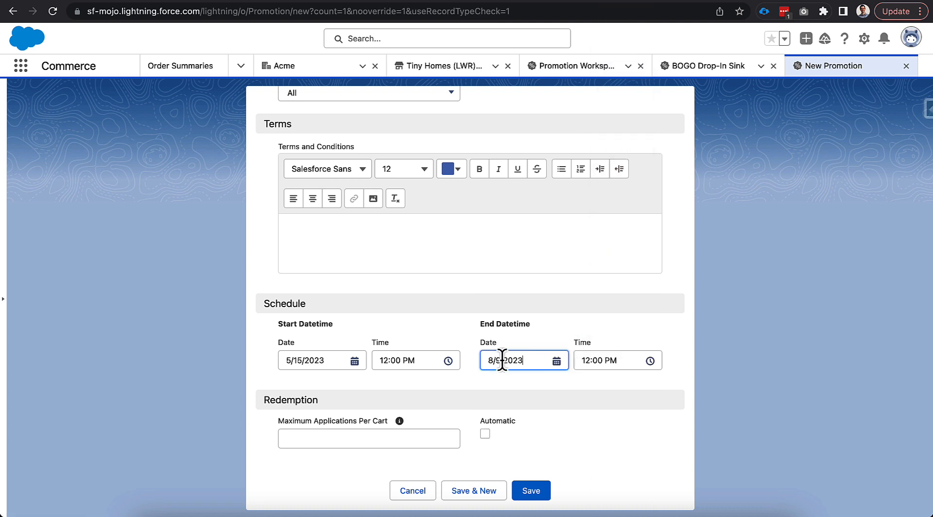
pyautogui.click(466, 374)
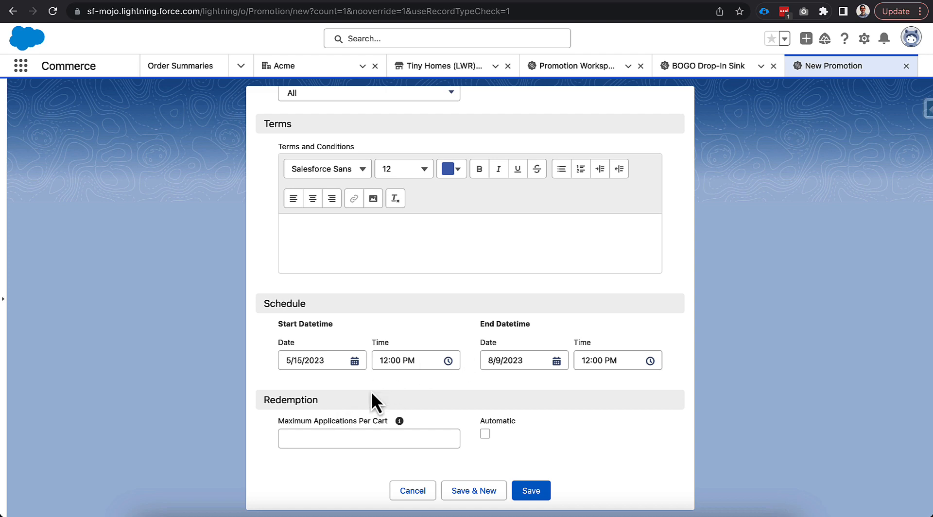
pyautogui.click(531, 490)
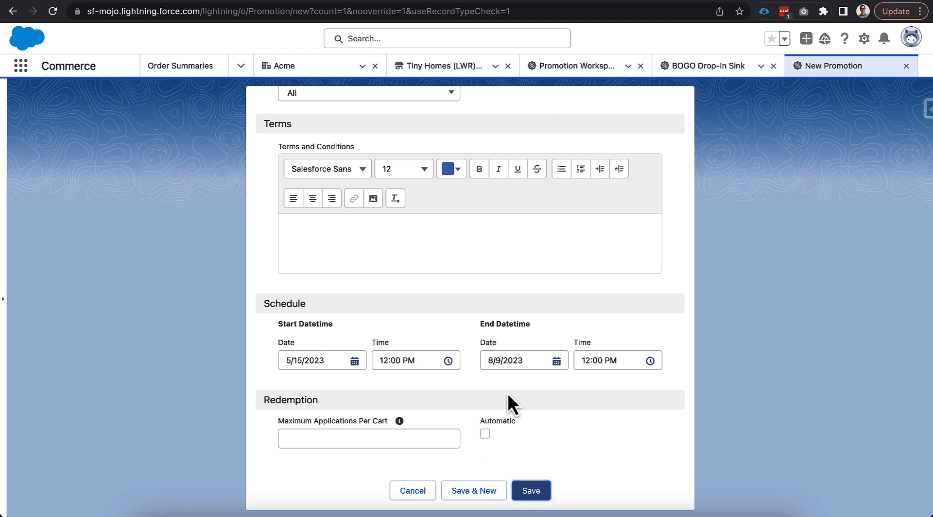
# - Create a new promotion segment named "Premium Buyers" and add it to the EOQ Premium Buyer Coupon promotion as a market segment
pyautogui.click(136, 206)
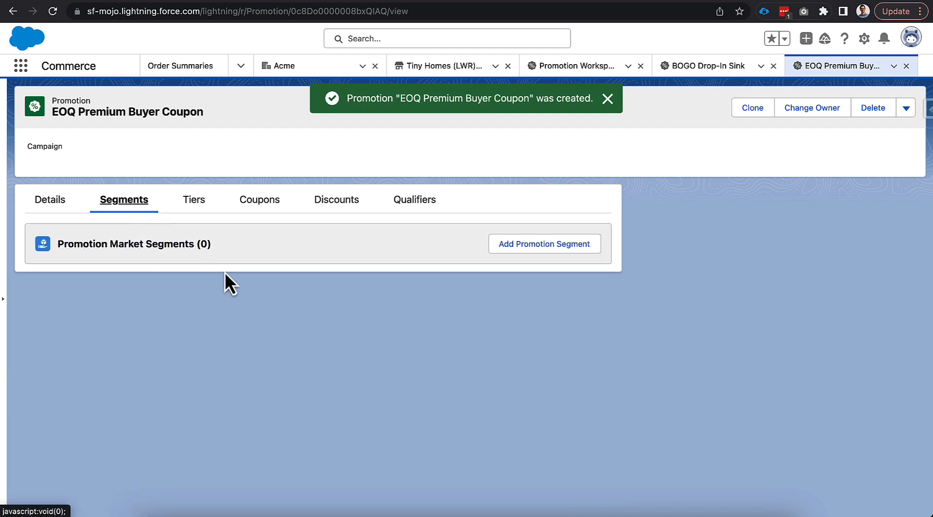
pyautogui.click(515, 247)
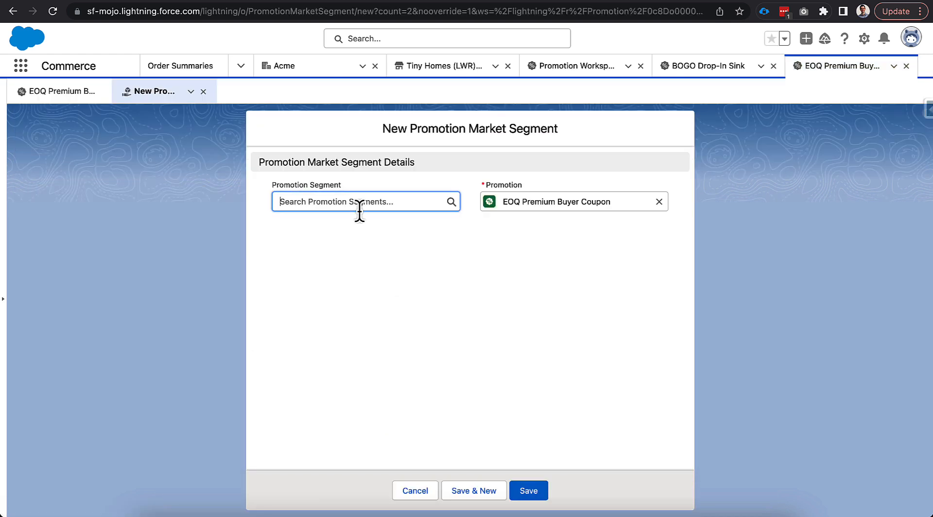
pyautogui.click(359, 210)
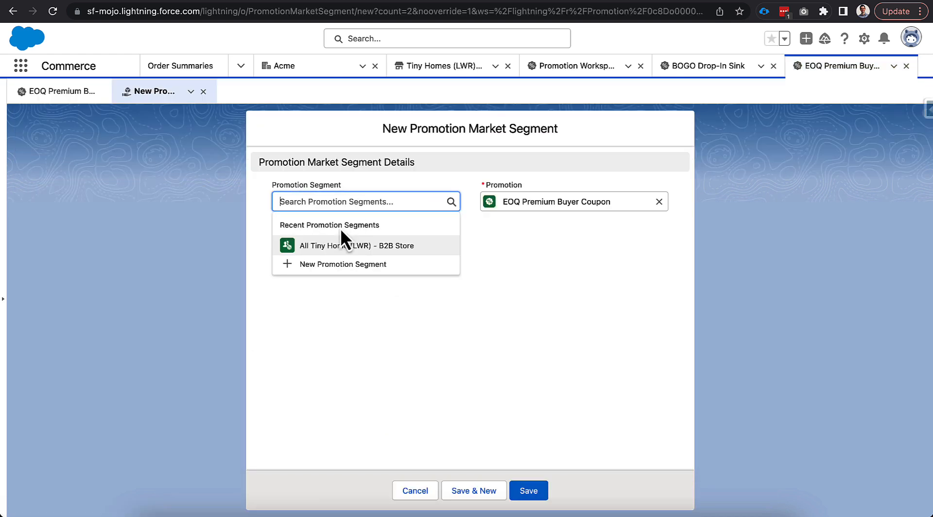
pyautogui.click(335, 265)
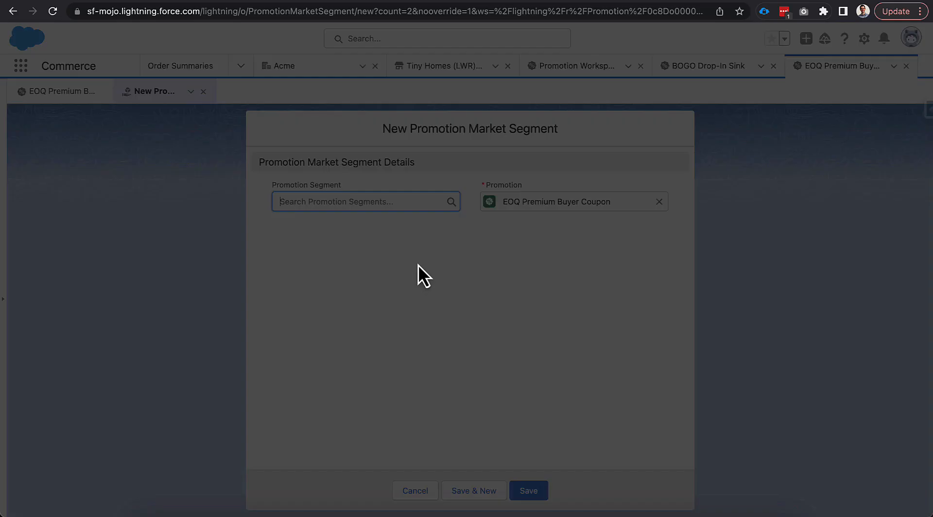
pyautogui.write('Premium')
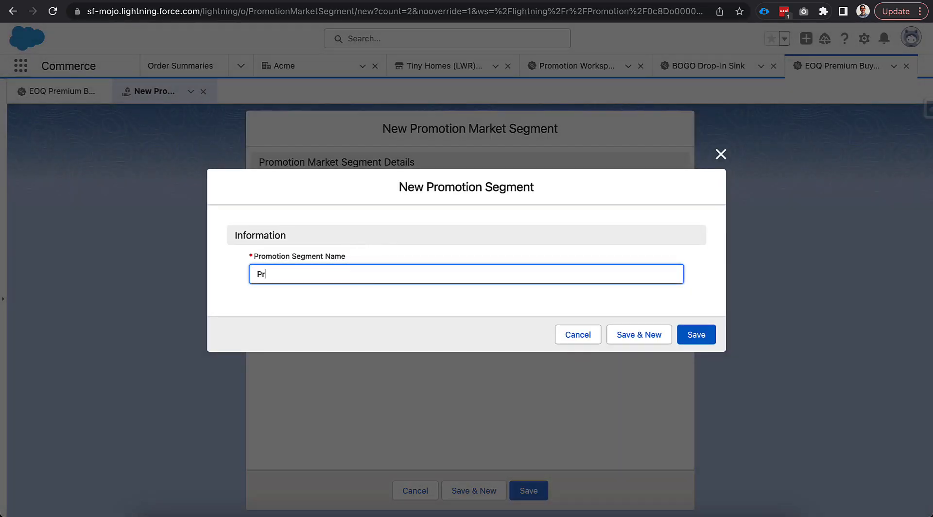
pyautogui.write(' Buyers')
pyautogui.click(678, 332)
pyautogui.click(518, 489)
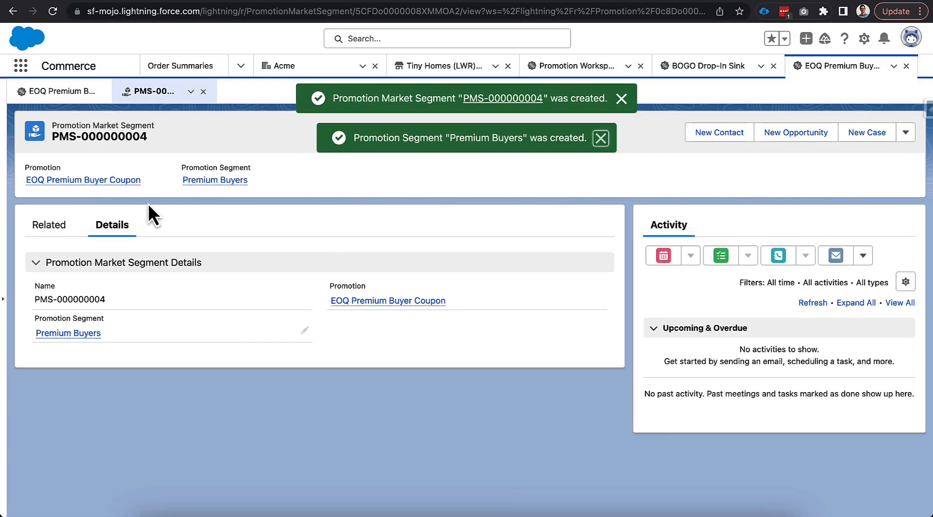
# - Open the related records of the Premium Buyers promotion segment and check which buyer groups can be assigned to it
pyautogui.click(83, 333)
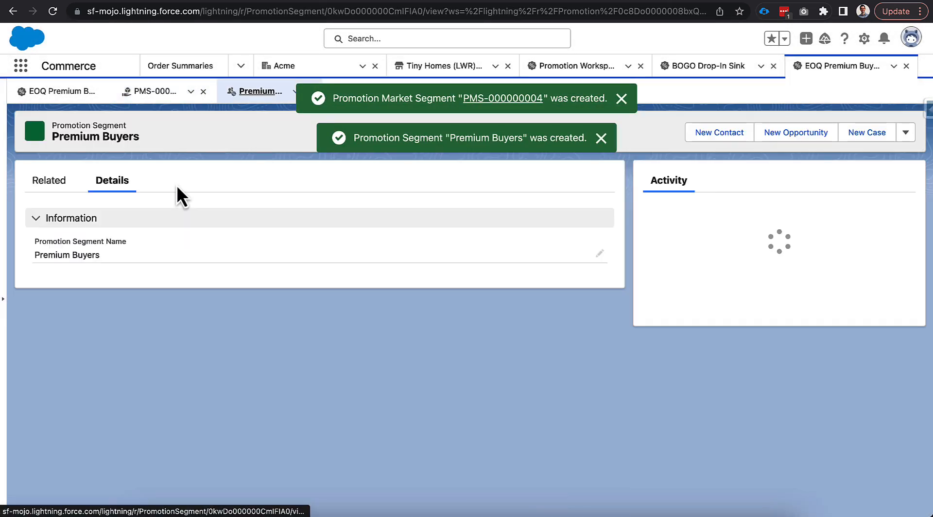
pyautogui.click(44, 182)
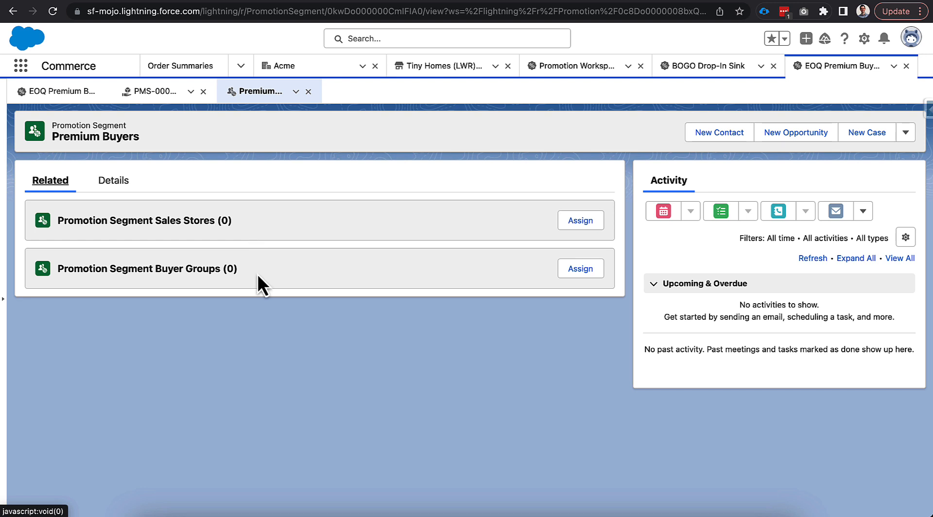
pyautogui.click(573, 270)
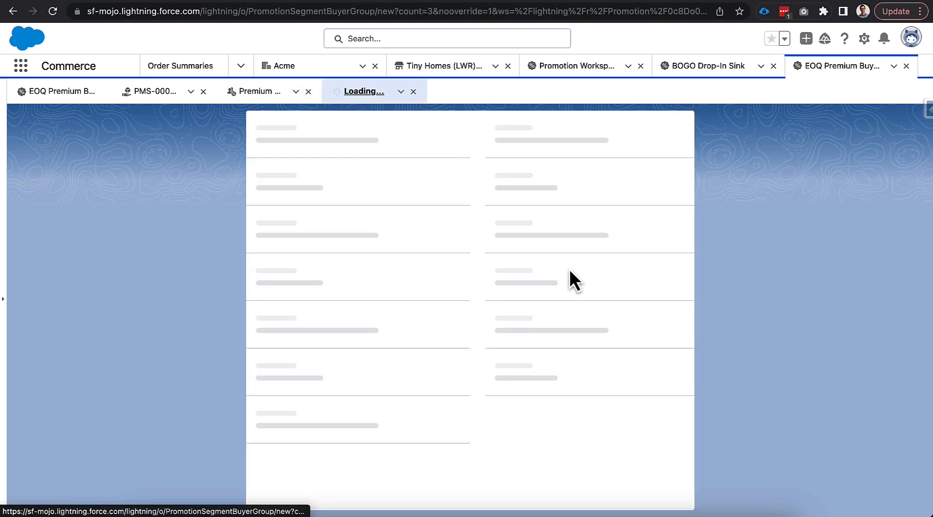
pyautogui.click(436, 241)
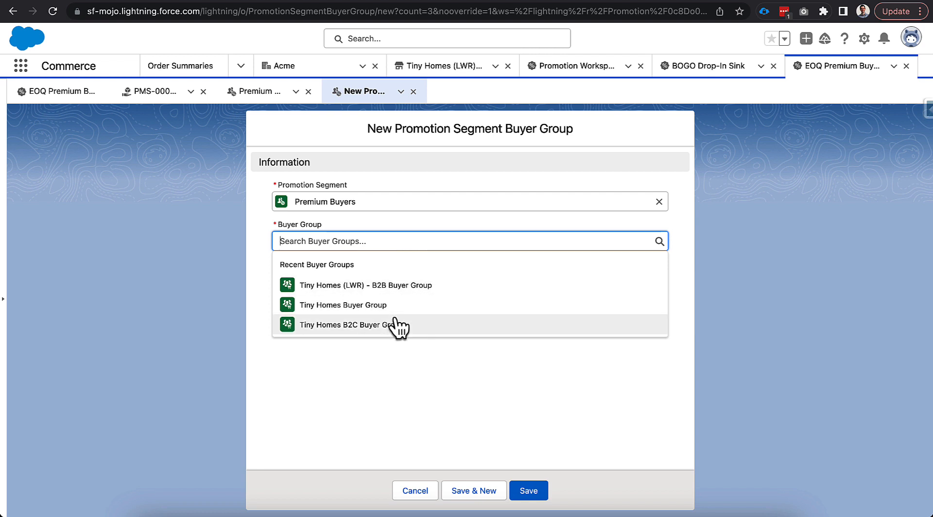
pyautogui.click(264, 261)
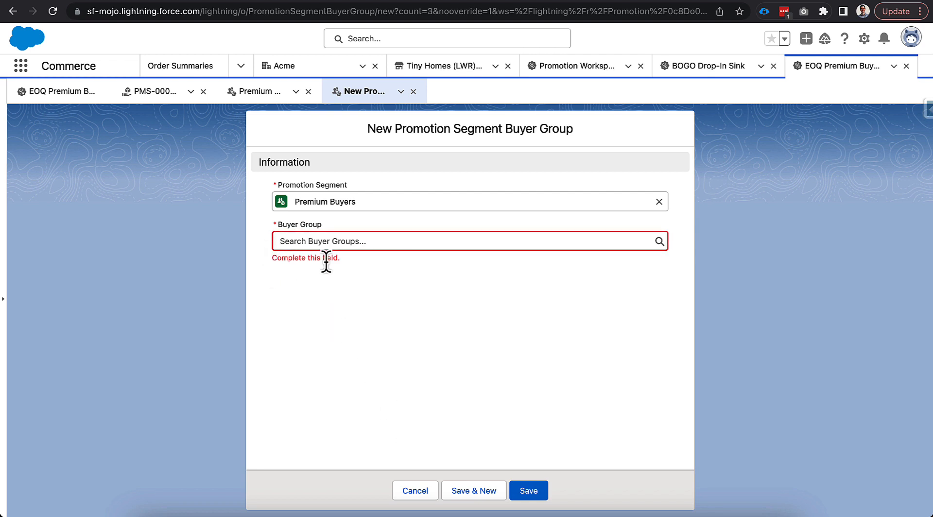
# - Go to the Tiny Homes (LWR) - B2B store's customer workspace and create a buyer group named "Premium Buyers"
pyautogui.click(441, 72)
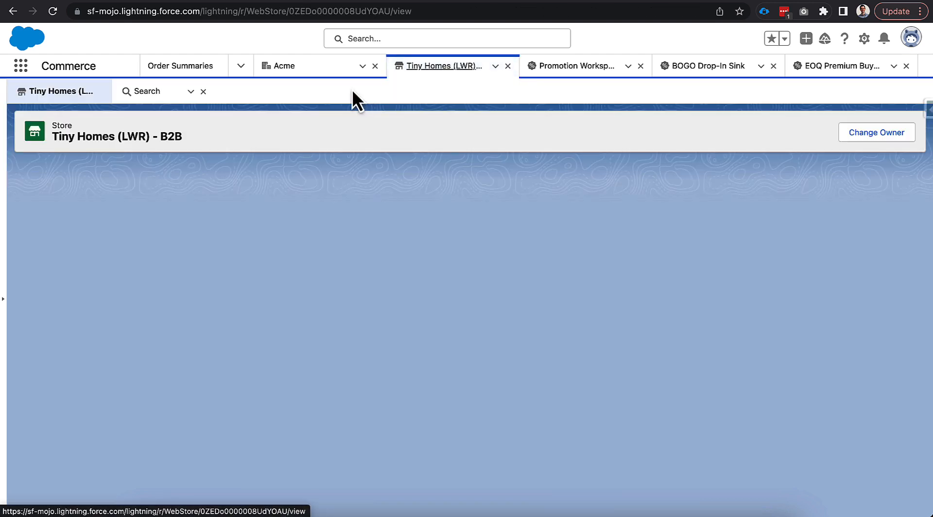
pyautogui.scroll(-2, 291, 323)
pyautogui.scroll(-2, 290, 323)
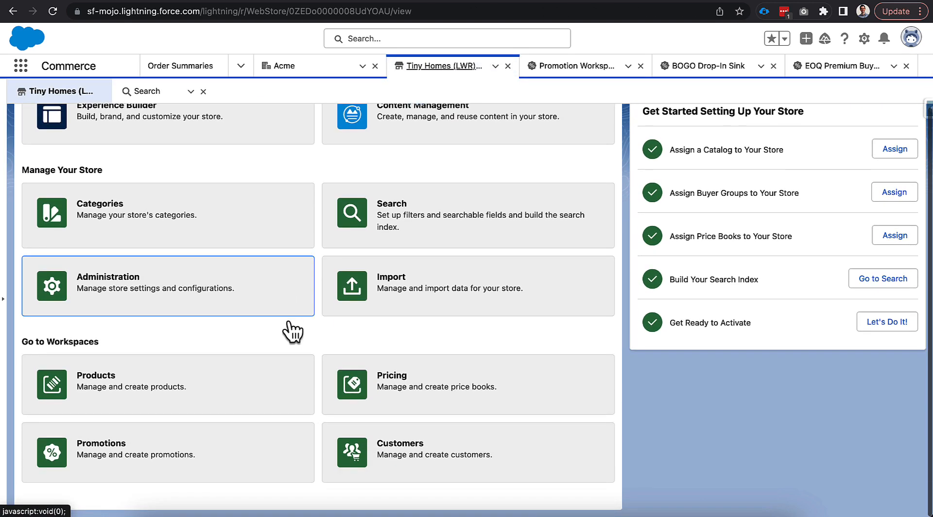
pyautogui.click(382, 464)
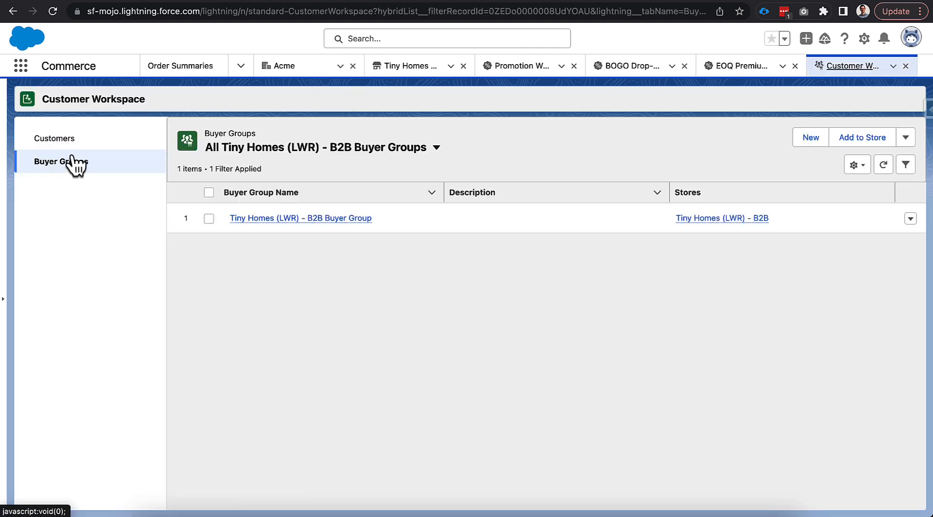
pyautogui.click(810, 137)
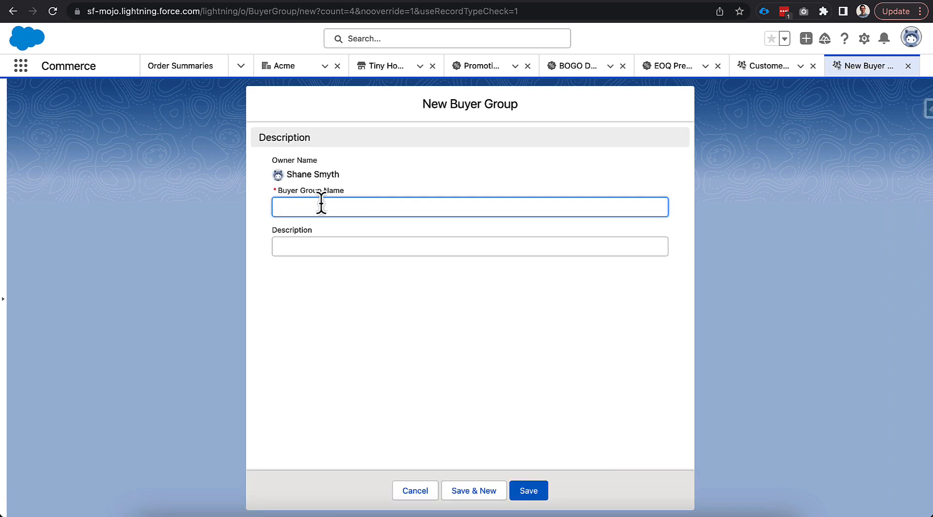
pyautogui.write('Premium Buyers')
pyautogui.click(528, 487)
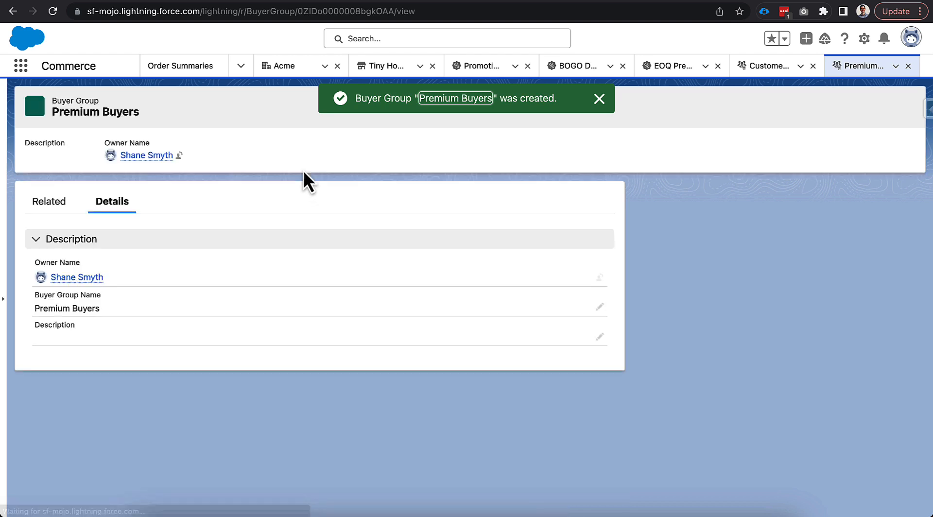
# - Assign the Acme account as a member of the Premium Buyers buyer group
pyautogui.click(56, 208)
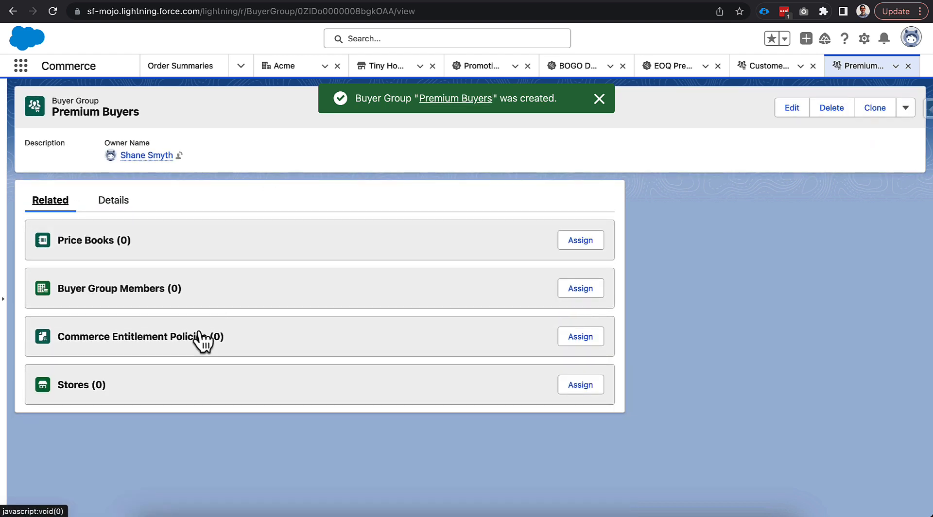
pyautogui.click(559, 292)
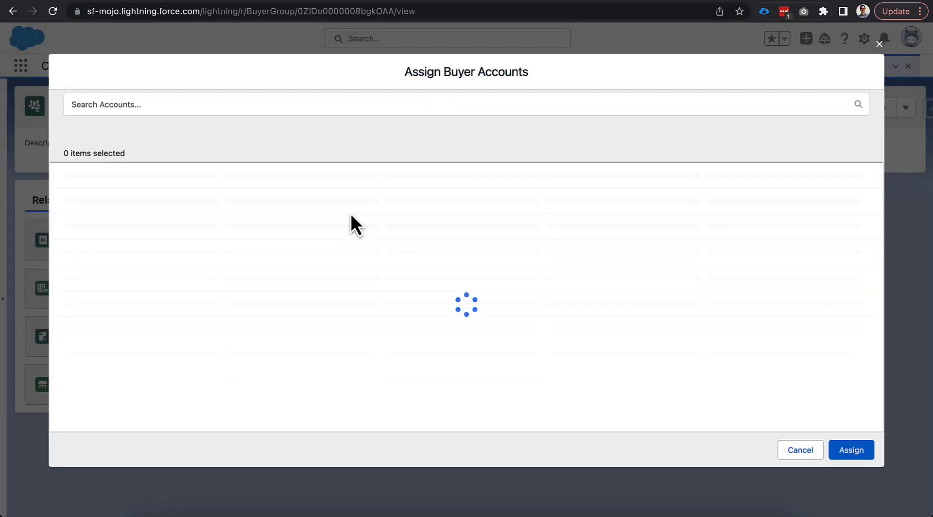
pyautogui.click(77, 191)
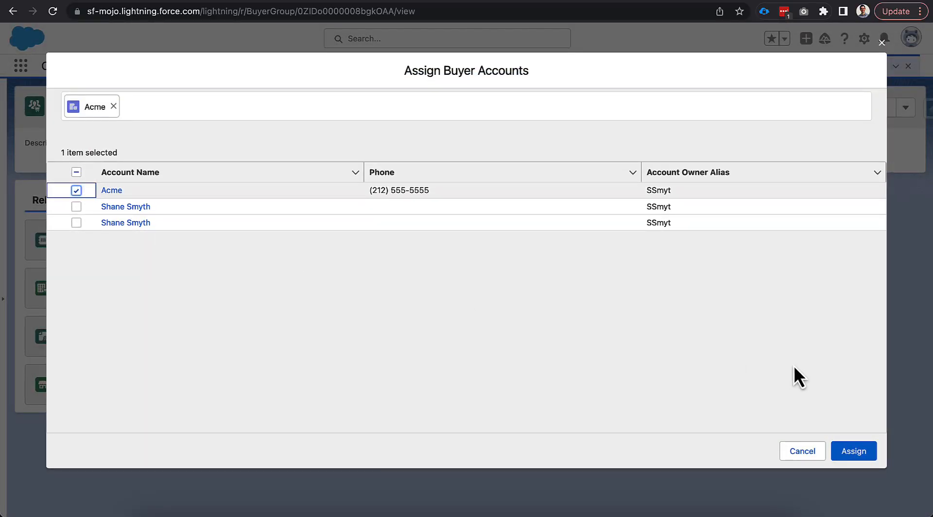
pyautogui.click(860, 453)
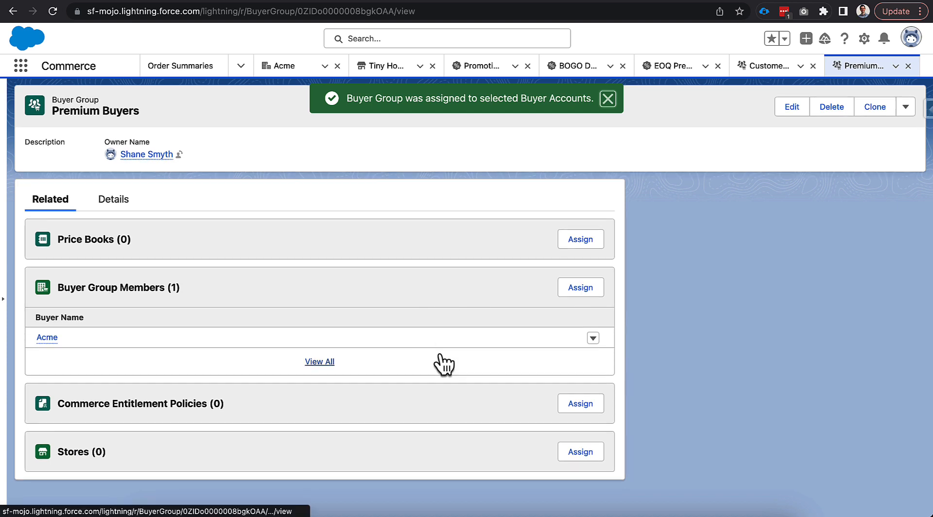
# - Assign the "All Access for Tiny Homes (LWR) - B2B" entitlement policy to the Premium Buyers buyer group and return to the group
pyautogui.click(575, 407)
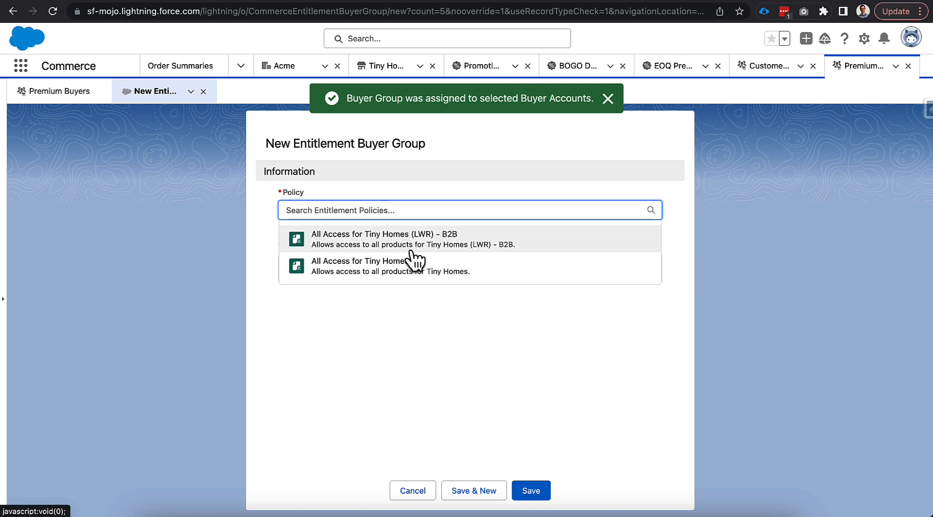
pyautogui.click(434, 243)
pyautogui.click(531, 491)
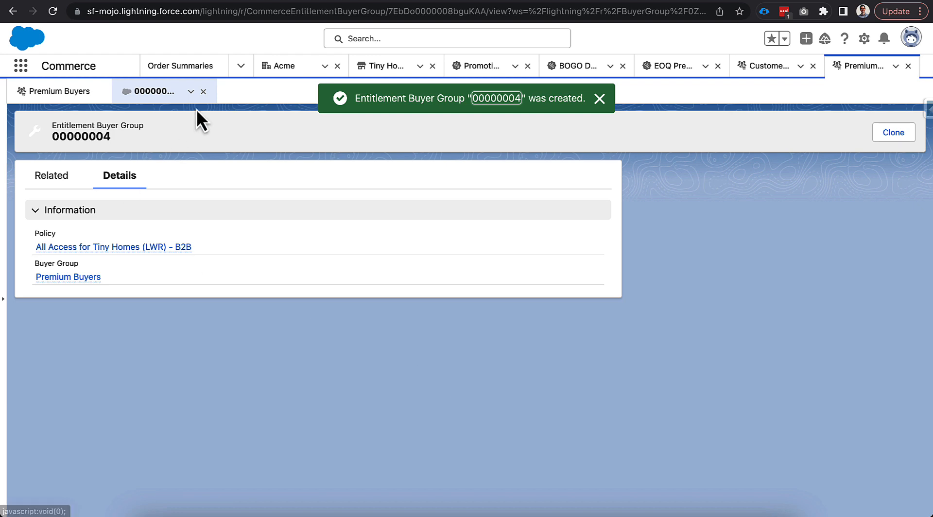
pyautogui.click(203, 91)
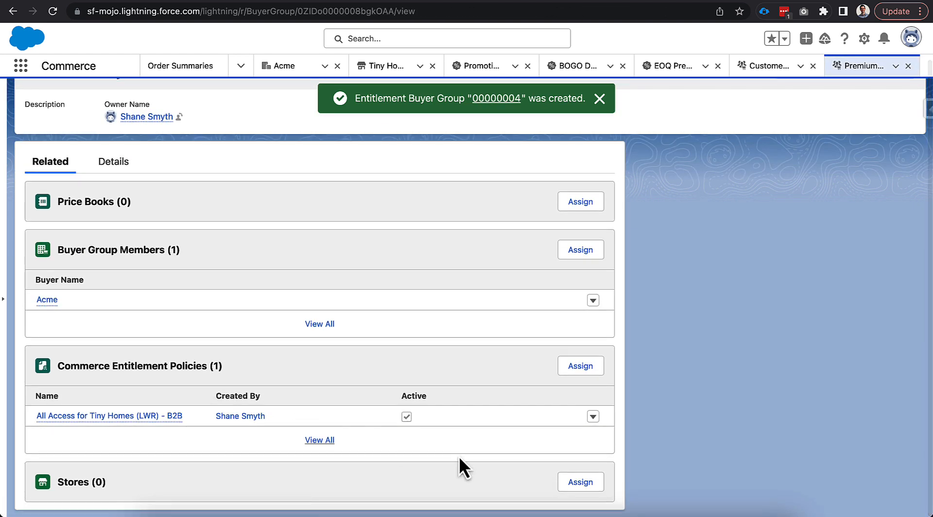
# - Assign the Tiny Homes (LWR) - B2B store to the Premium Buyers buyer group and return to the group
pyautogui.click(583, 483)
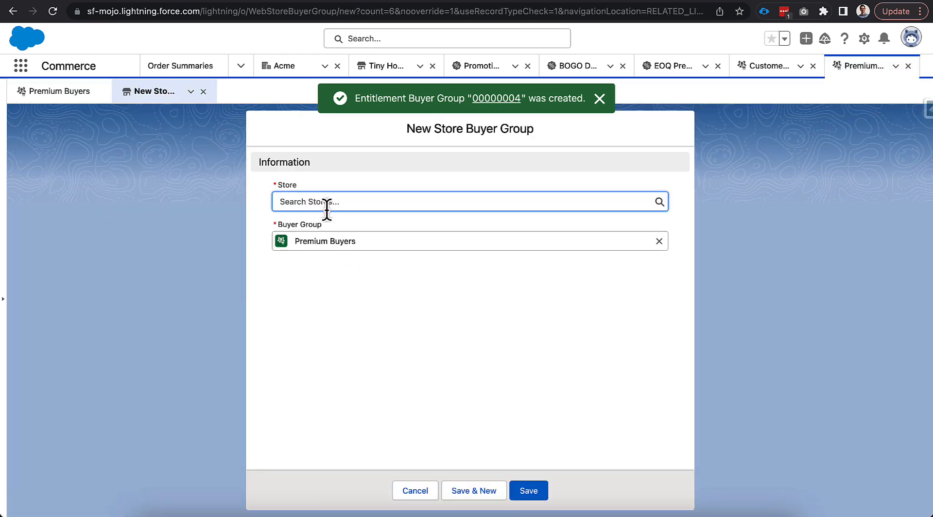
pyautogui.click(326, 201)
pyautogui.click(356, 247)
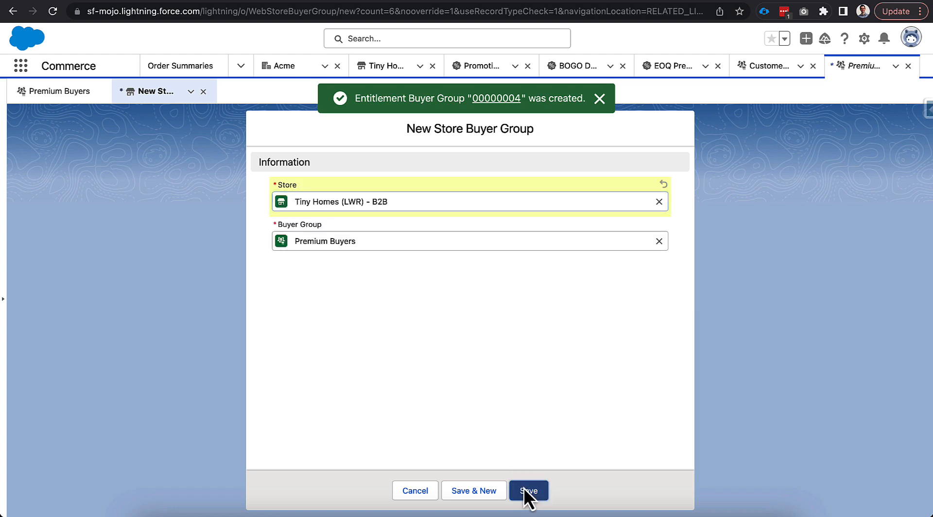
pyautogui.click(527, 491)
pyautogui.click(204, 92)
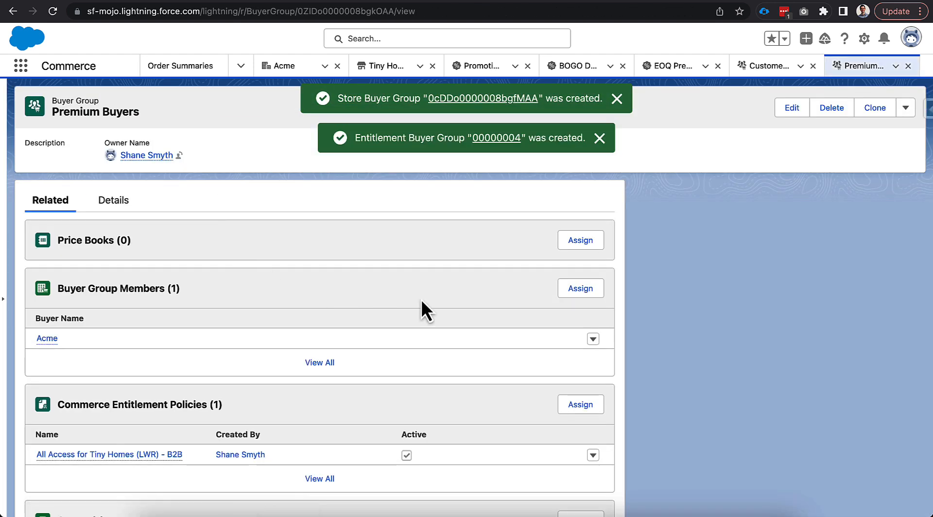
# - Assign the Tiny Homes (LWR) - B2B Price Book to the Premium Buyers buyer group as active, and review the group's related records
pyautogui.click(576, 240)
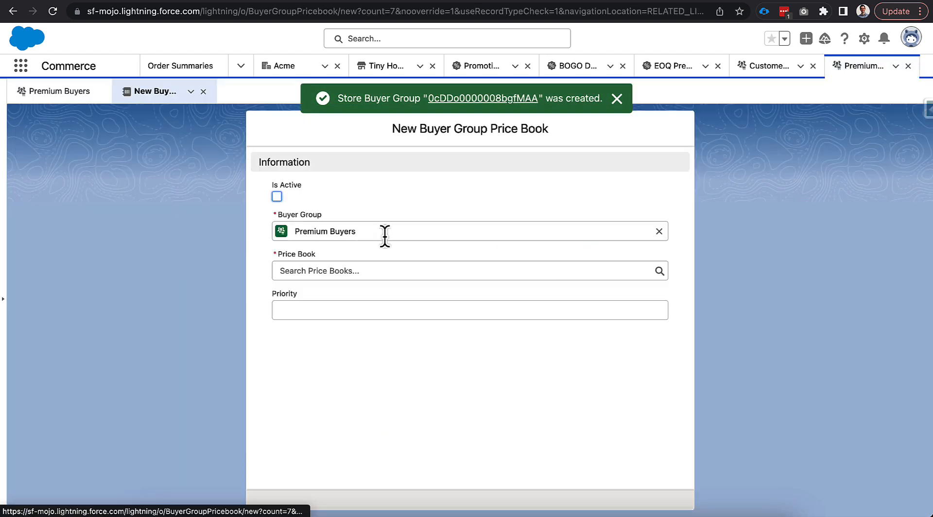
pyautogui.click(348, 271)
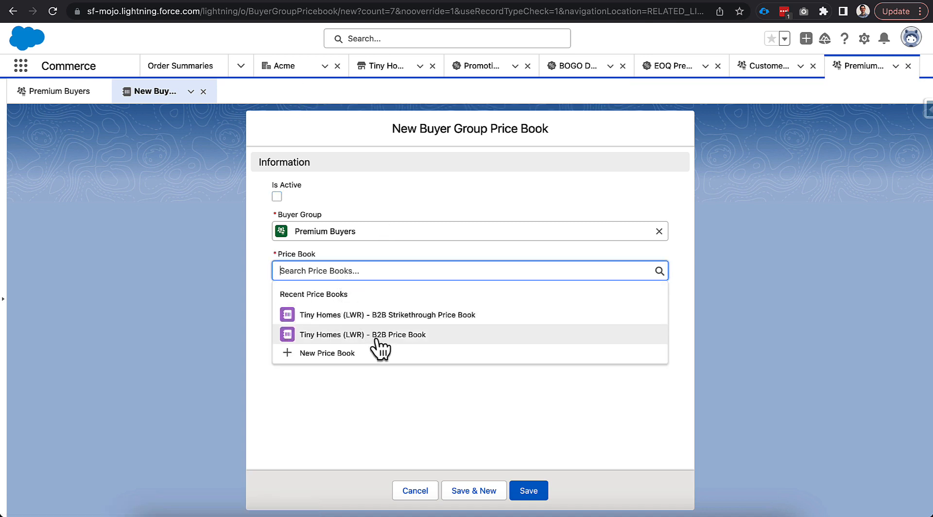
pyautogui.click(436, 336)
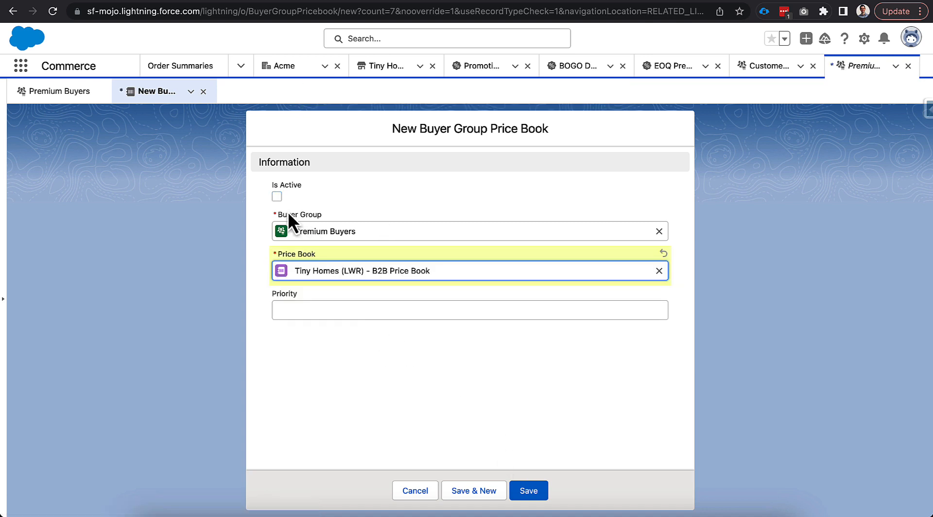
pyautogui.click(276, 196)
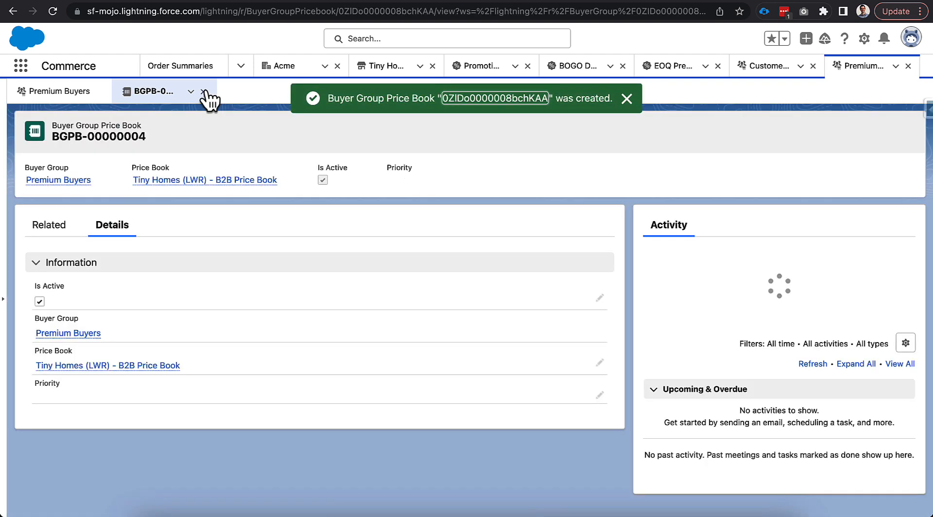
pyautogui.click(203, 91)
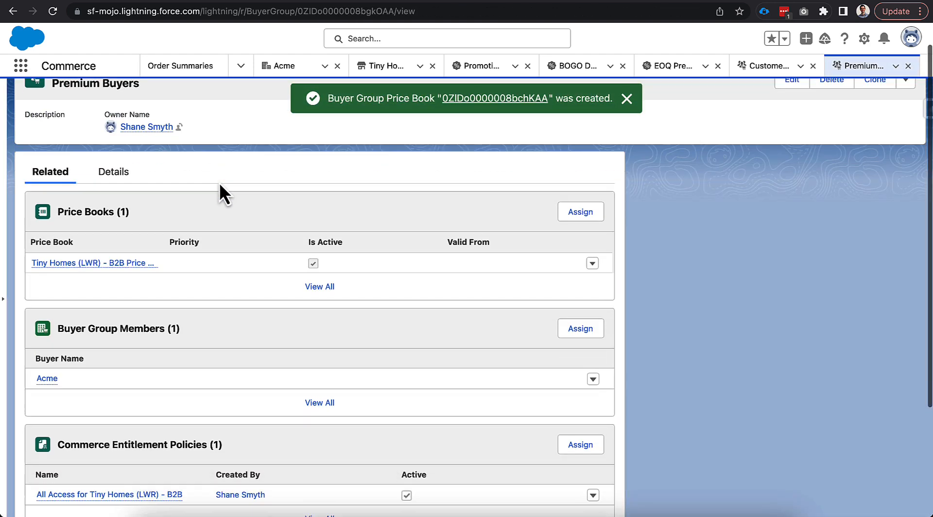
pyautogui.scroll(-4, 220, 182)
pyautogui.scroll(4, 220, 182)
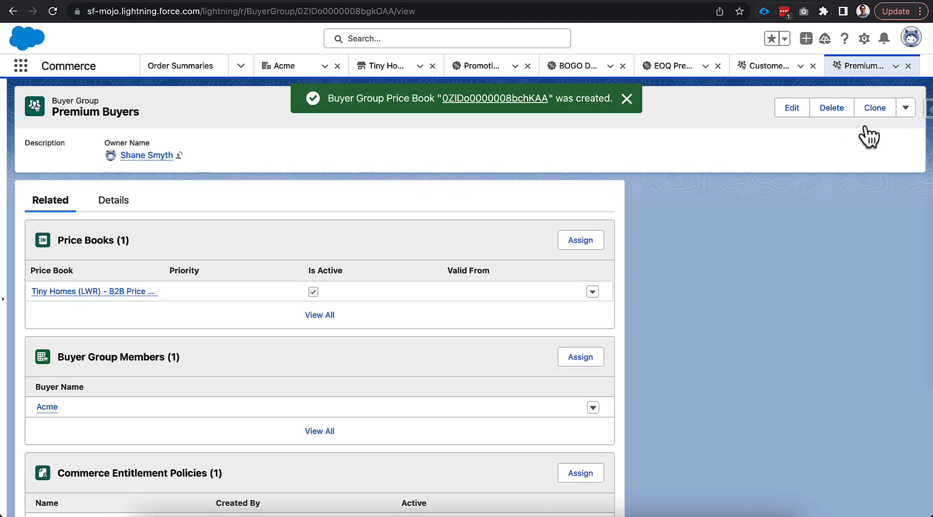
# - Close the Premium Buyers buyer group and Customer Workspace, and cancel the outdated segment buyer group form
pyautogui.click(907, 66)
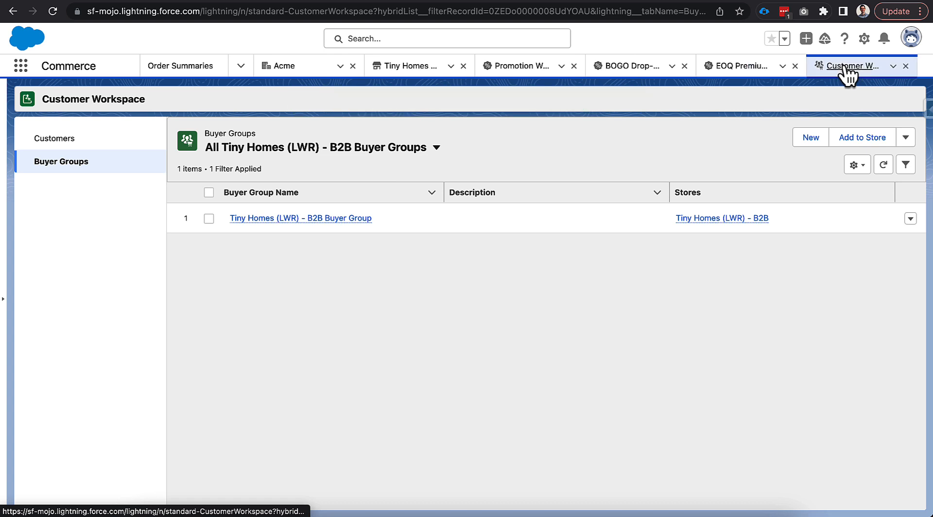
pyautogui.click(905, 66)
pyautogui.click(363, 241)
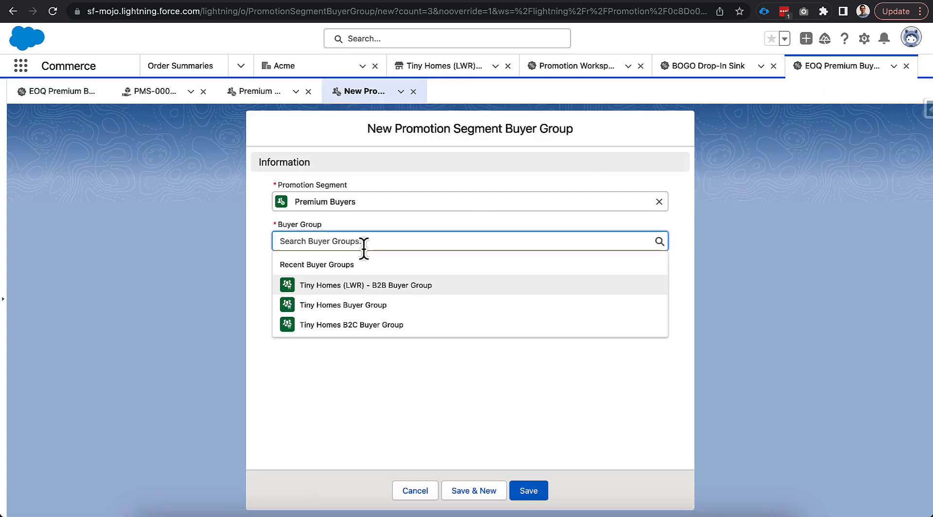
pyautogui.click(414, 490)
# - Assign the Premium Buyers buyer group to the Premium Buyers promotion segment, save, and return to the EOQ Premium Buyer Coupon promotion
pyautogui.click(581, 269)
pyautogui.click(312, 241)
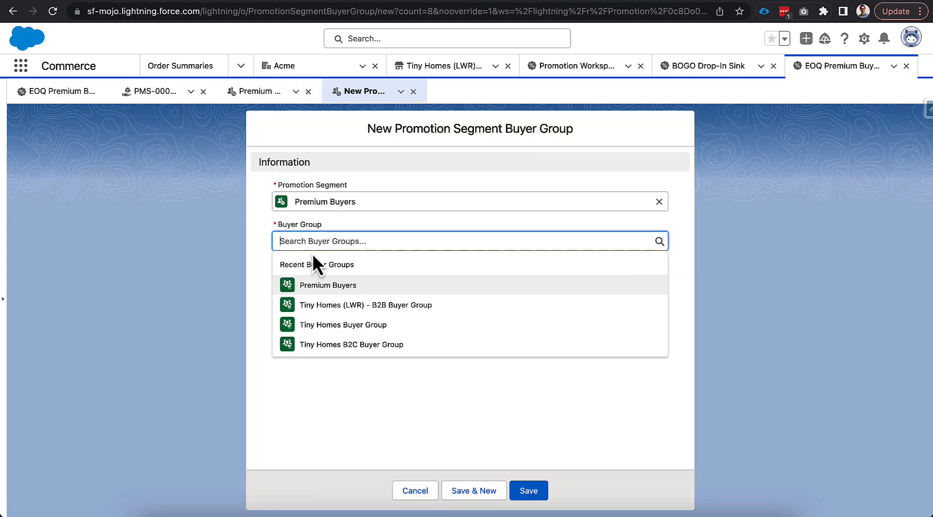
pyautogui.click(328, 287)
pyautogui.click(528, 491)
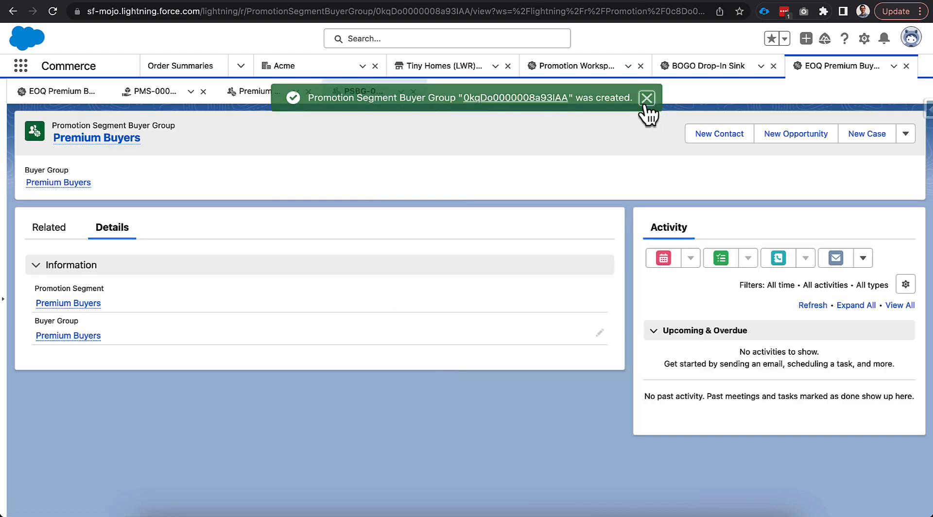
pyautogui.click(646, 101)
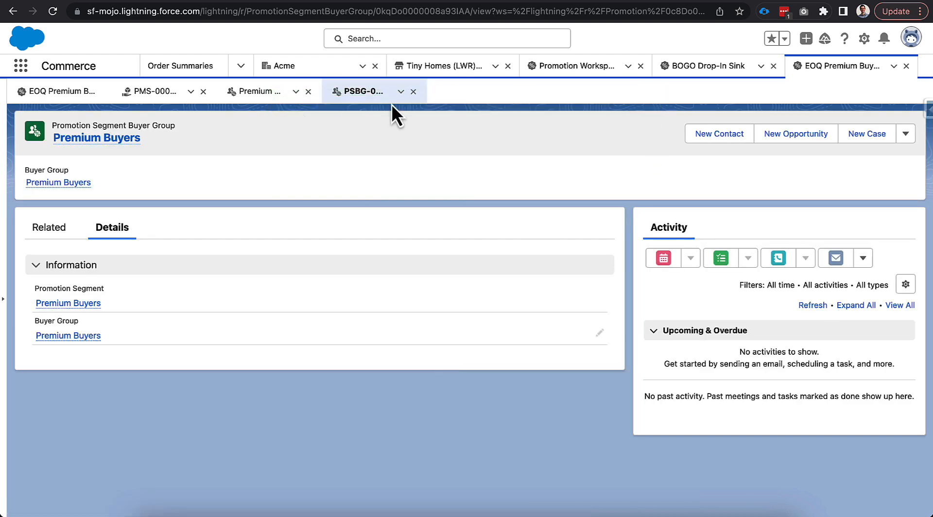
pyautogui.click(413, 92)
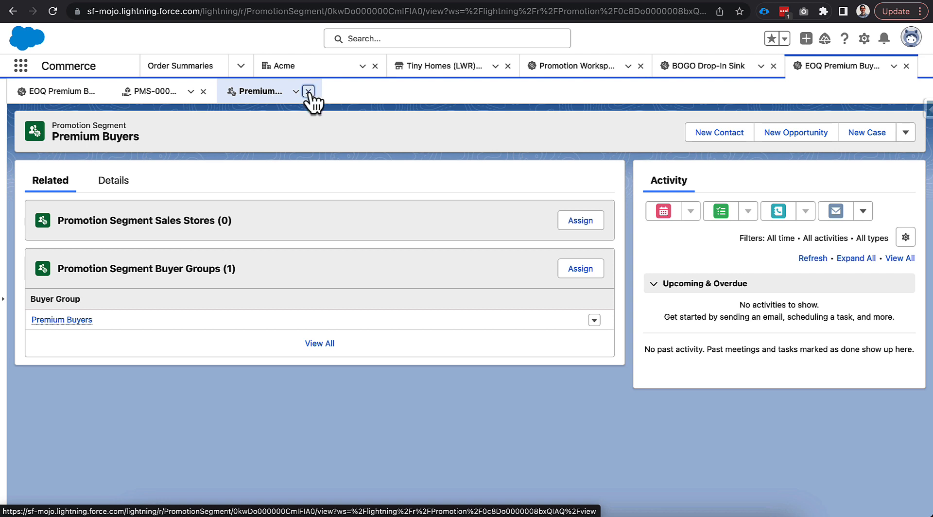
pyautogui.click(309, 92)
pyautogui.click(203, 91)
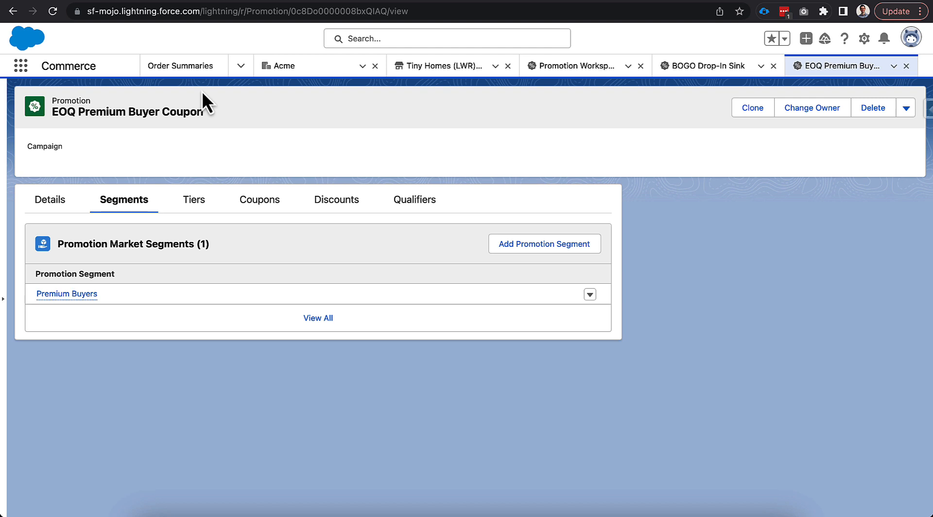
# - Start a new coupon for the promotion with the code EOQ-SINK-SALE and the status Active
pyautogui.click(261, 207)
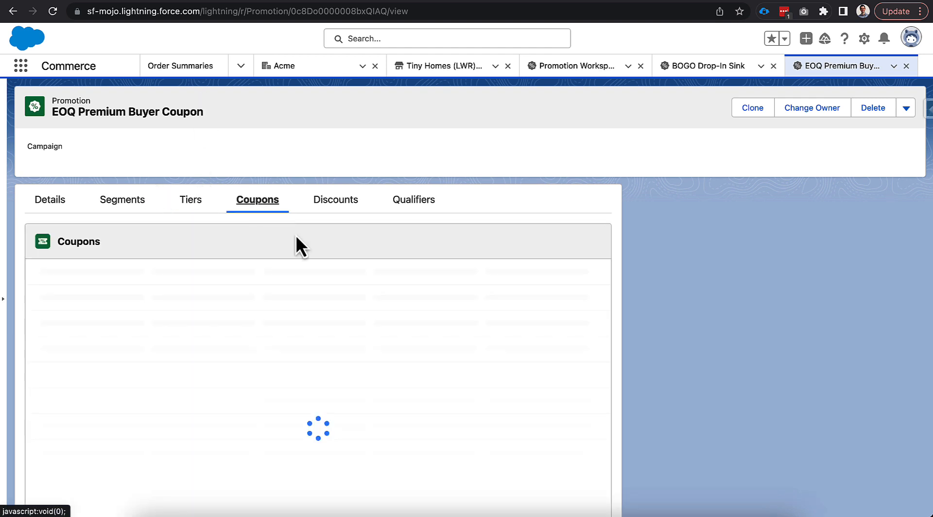
pyautogui.click(581, 243)
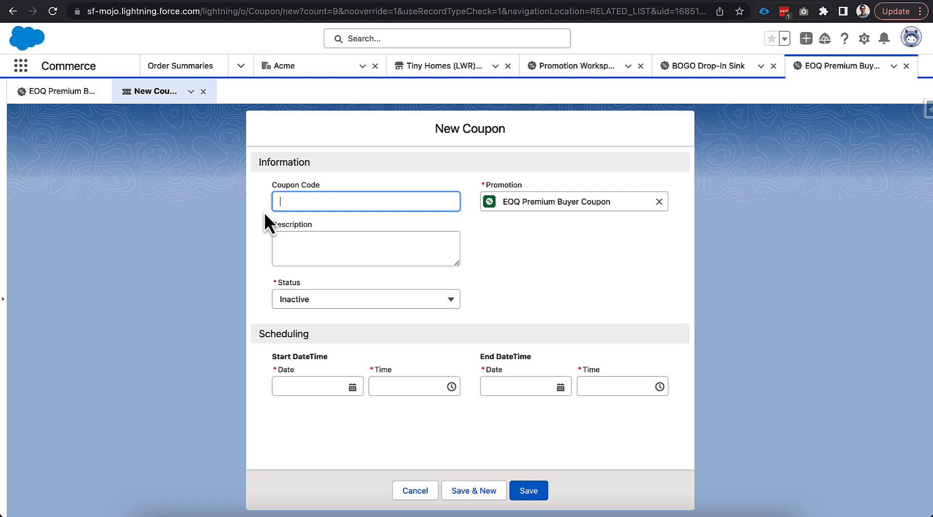
pyautogui.write('EOQ-SINK-SALE')
pyautogui.click(348, 303)
pyautogui.click(311, 342)
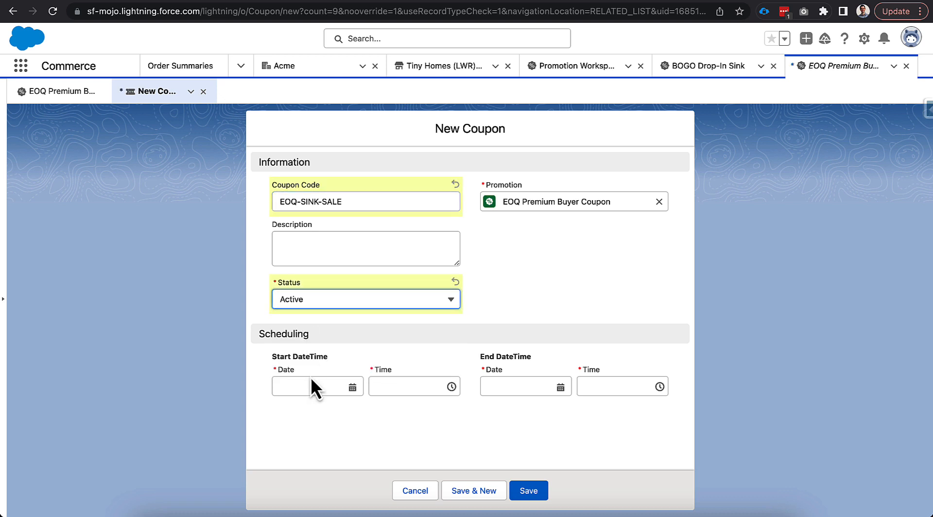
# - Schedule the coupon from 5/15/2023 to 8/9/2023, save it, and return to the promotion
pyautogui.click(310, 388)
pyautogui.click(313, 274)
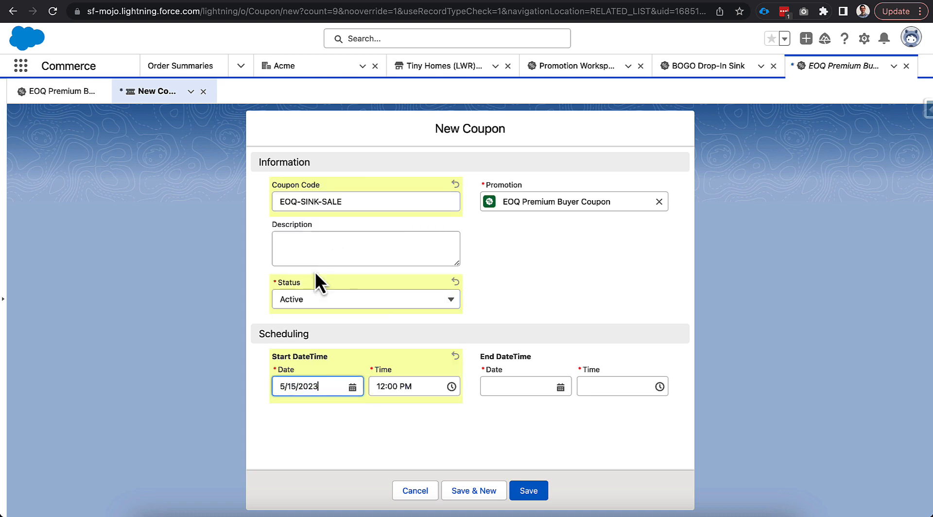
pyautogui.click(537, 387)
pyautogui.click(516, 163)
pyautogui.click(516, 164)
pyautogui.click(516, 164)
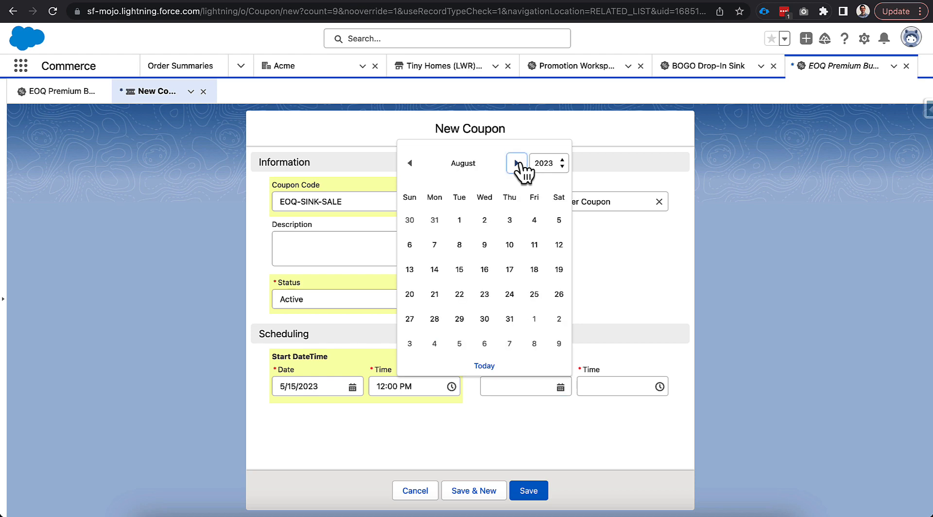
pyautogui.click(484, 245)
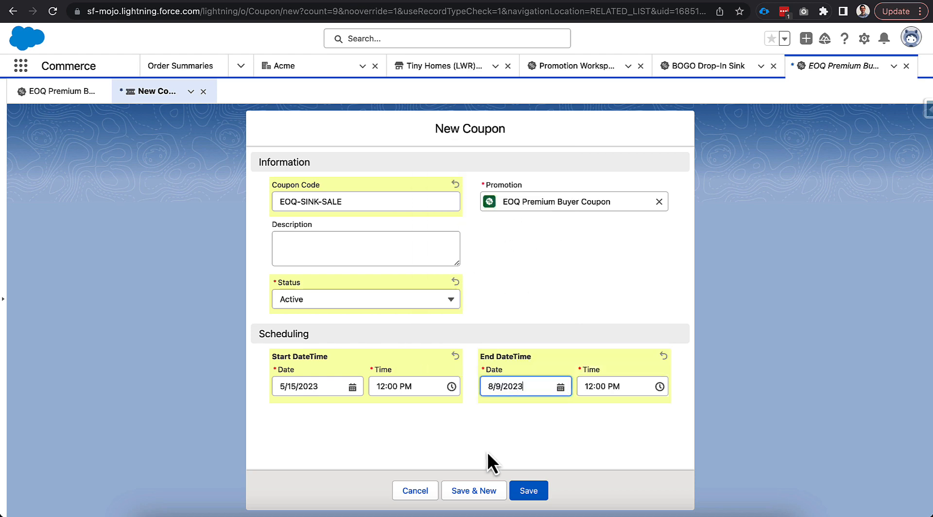
pyautogui.click(529, 491)
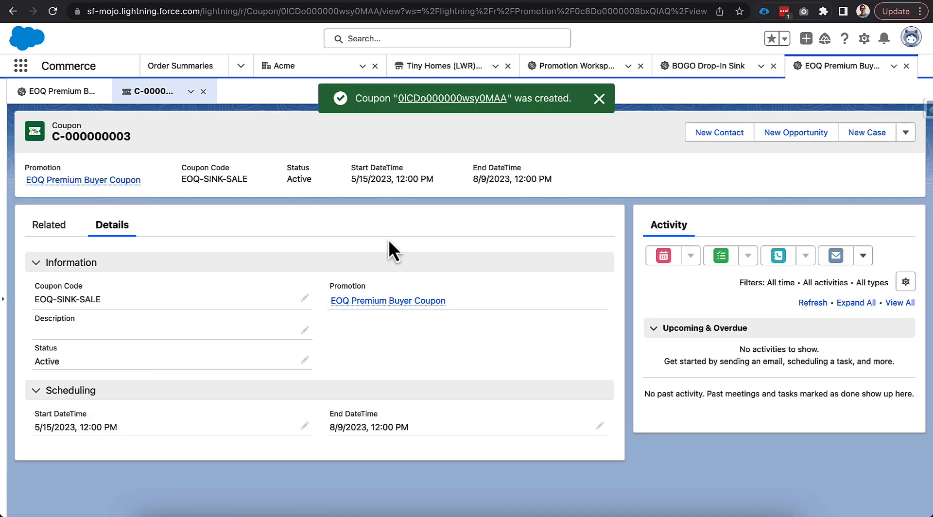
pyautogui.click(203, 91)
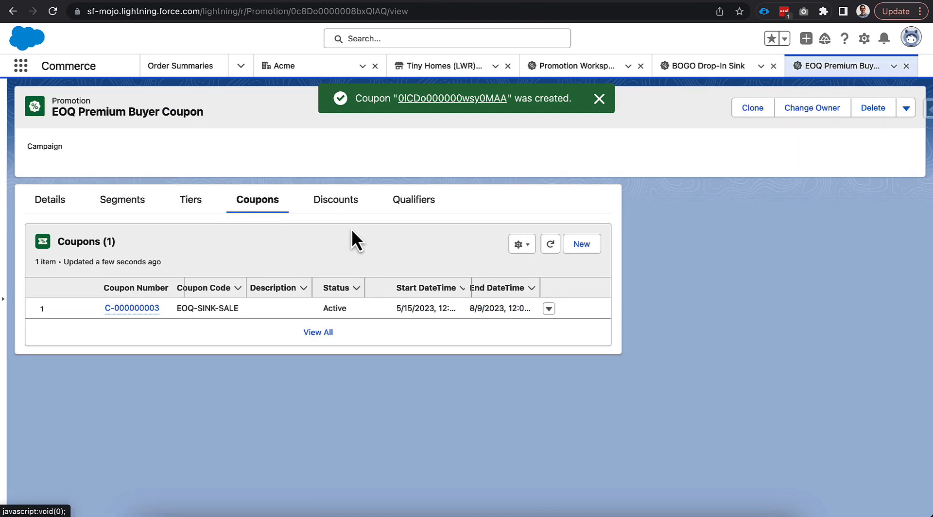
# - Start a new promotion qualifier and set its qualifier to the Sinks category
pyautogui.click(401, 211)
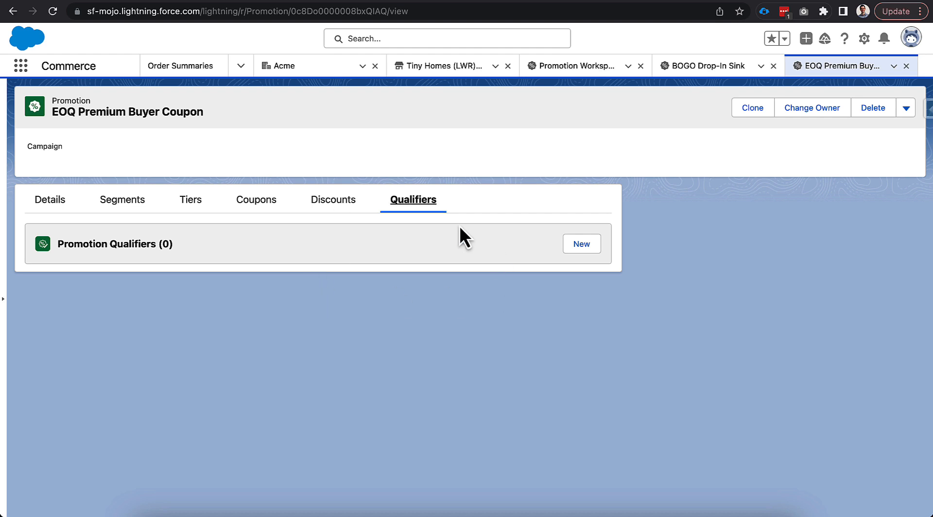
pyautogui.click(585, 246)
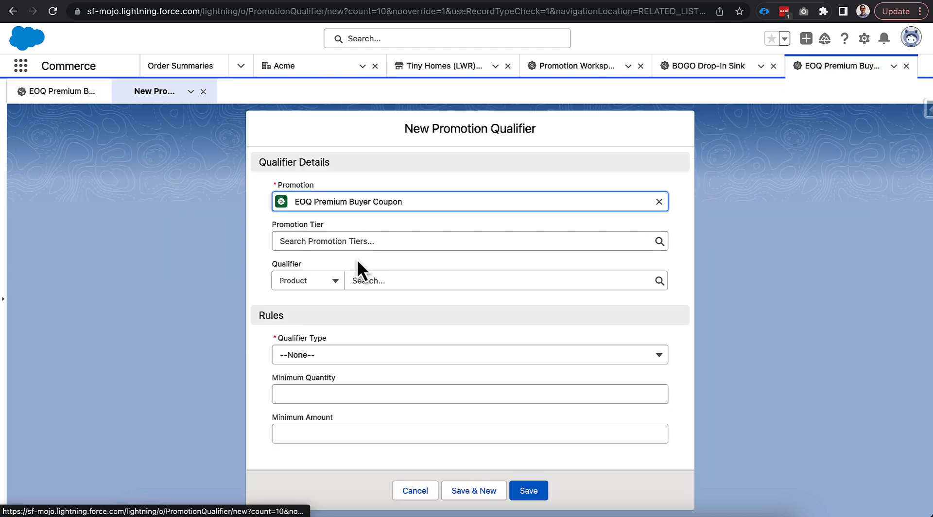
pyautogui.click(324, 284)
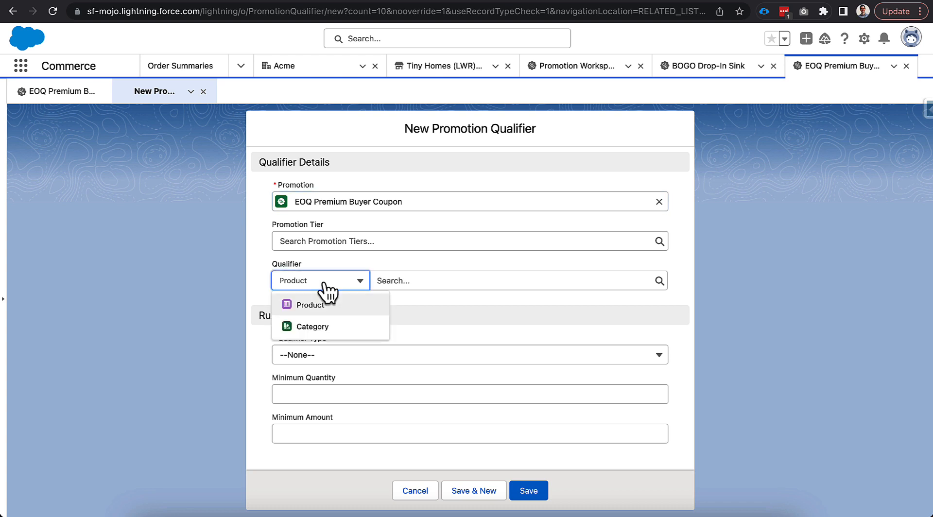
pyautogui.click(325, 333)
pyautogui.click(266, 270)
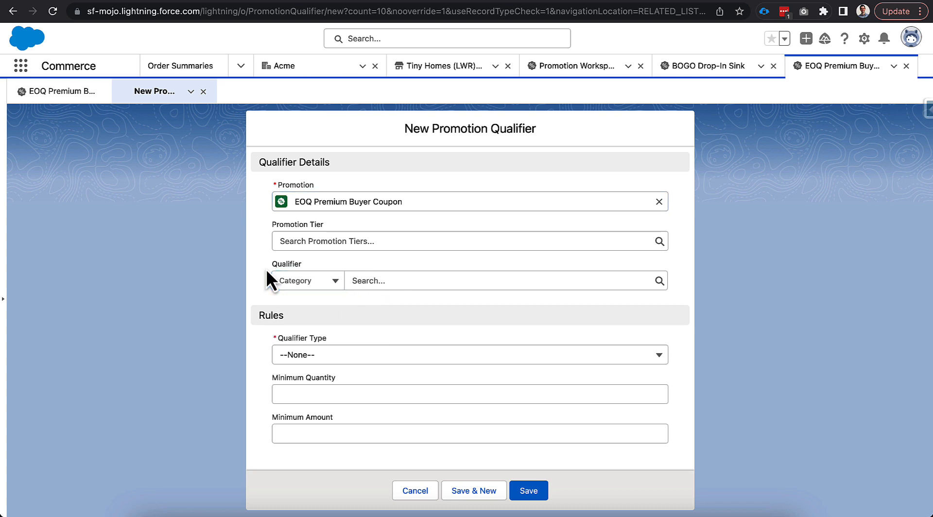
pyautogui.click(362, 285)
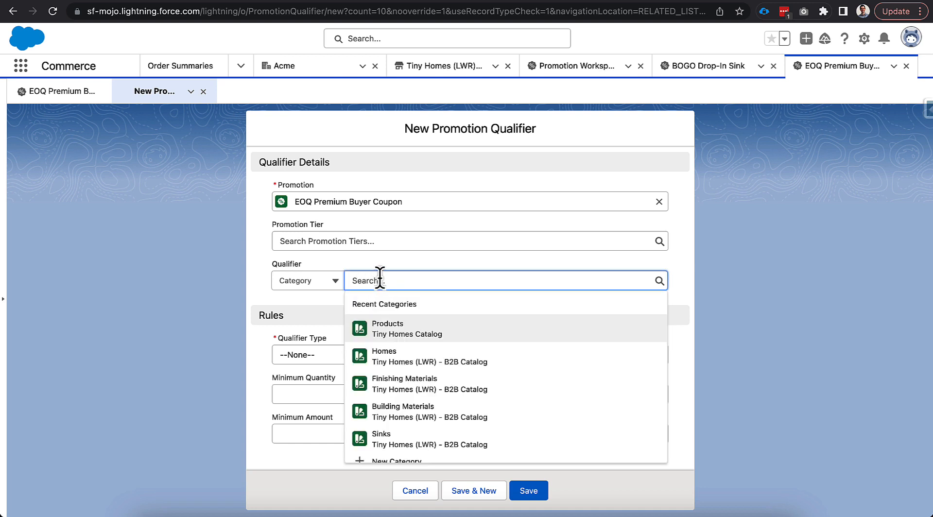
pyautogui.write('sink')
pyautogui.click(396, 324)
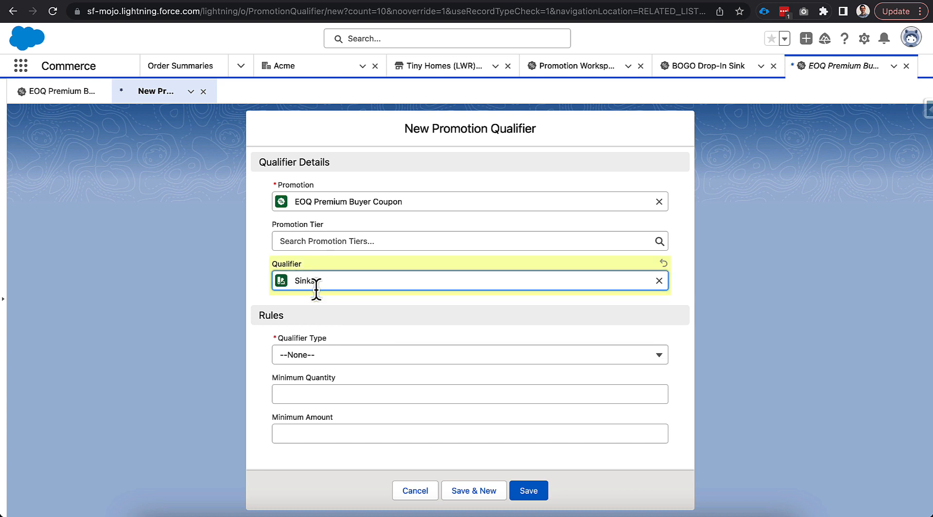
pyautogui.click(263, 285)
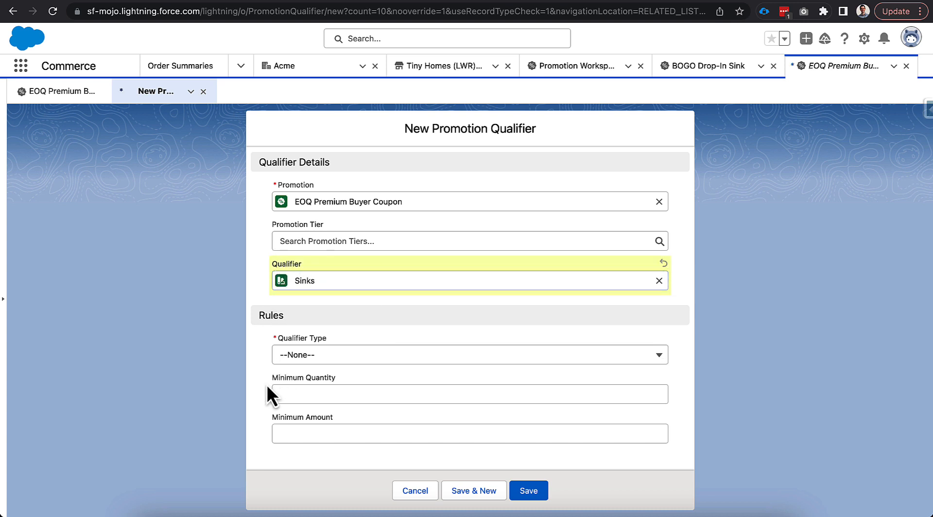
# - Set the qualifier type to Product Category with a minimum amount of $500, save the qualifier, and return to the promotion
pyautogui.click(308, 354)
pyautogui.click(343, 310)
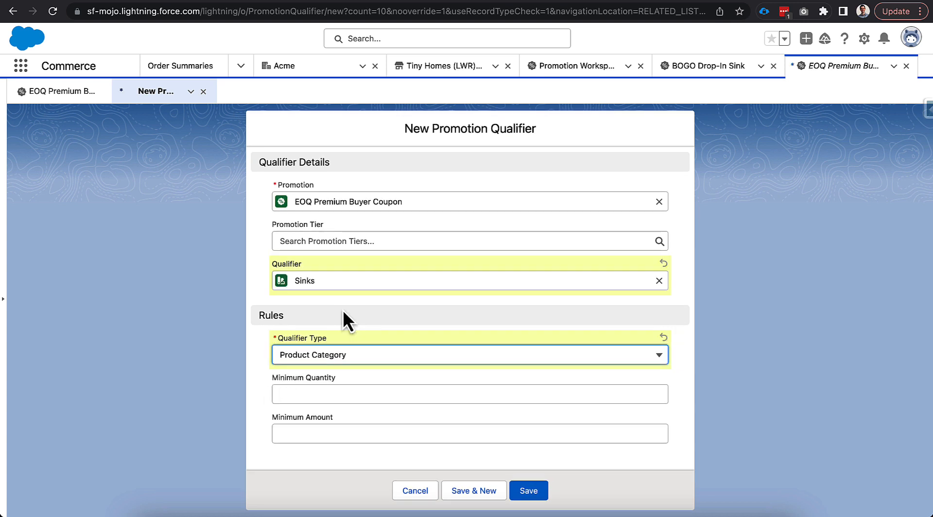
pyautogui.click(261, 375)
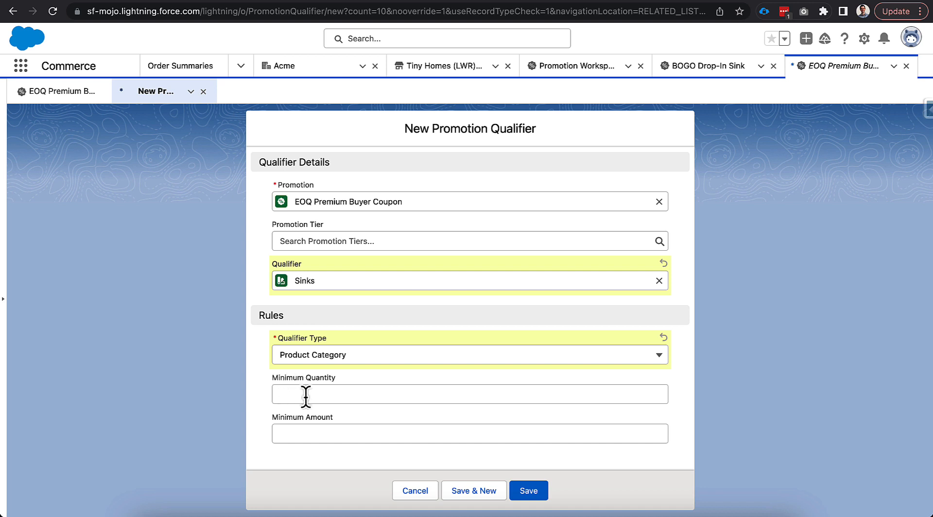
pyautogui.click(296, 434)
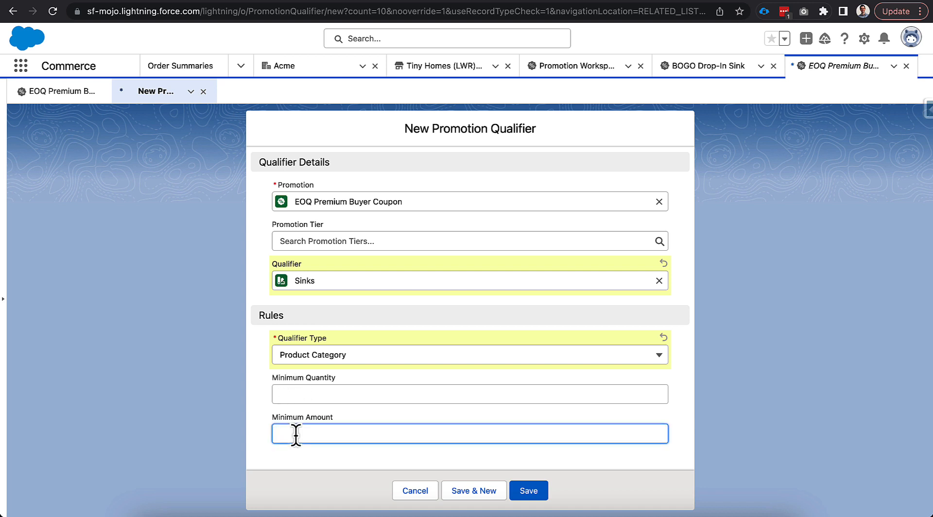
pyautogui.write('500')
pyautogui.click(251, 439)
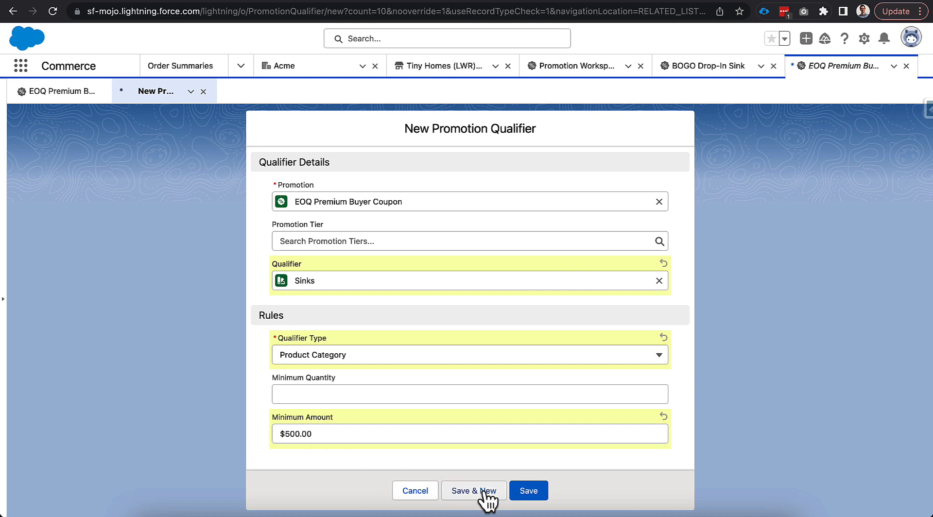
pyautogui.click(529, 491)
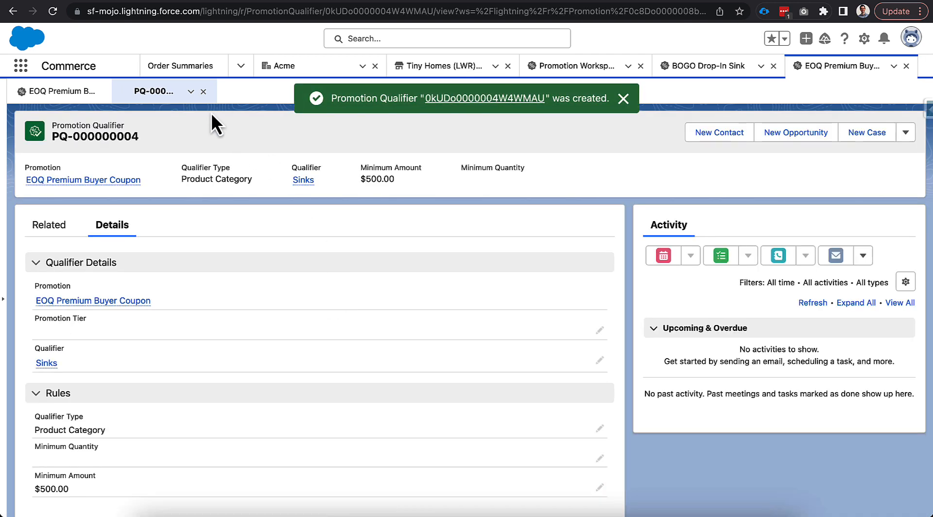
pyautogui.click(203, 92)
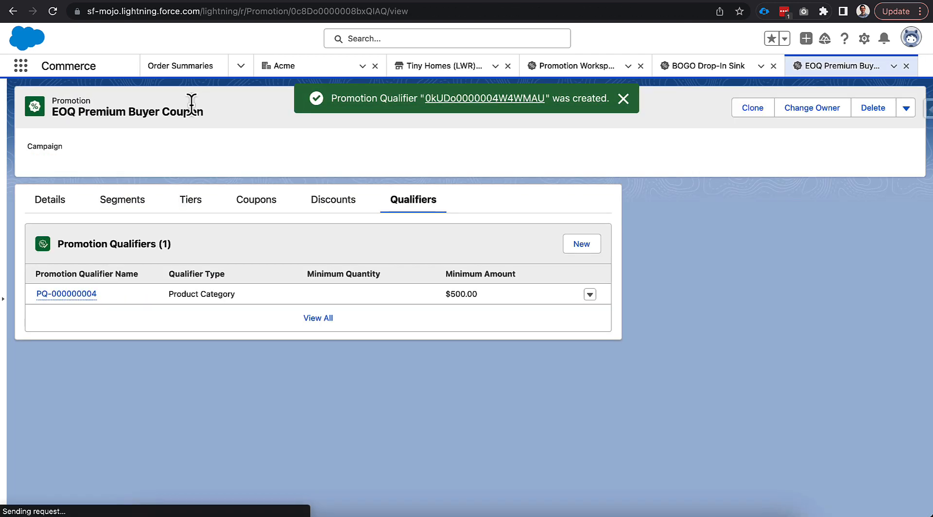
# - Start a new discount for the promotion and set its target to the Sinks category
pyautogui.click(336, 204)
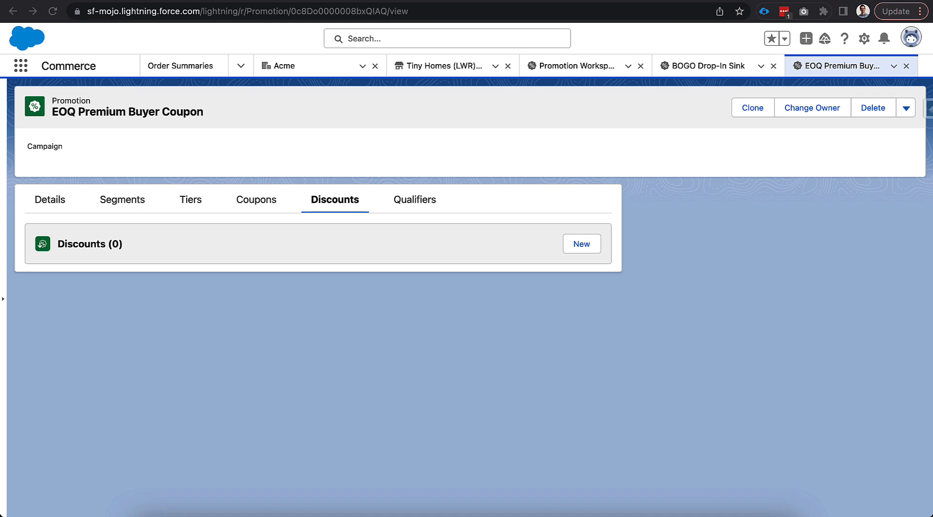
pyautogui.click(589, 249)
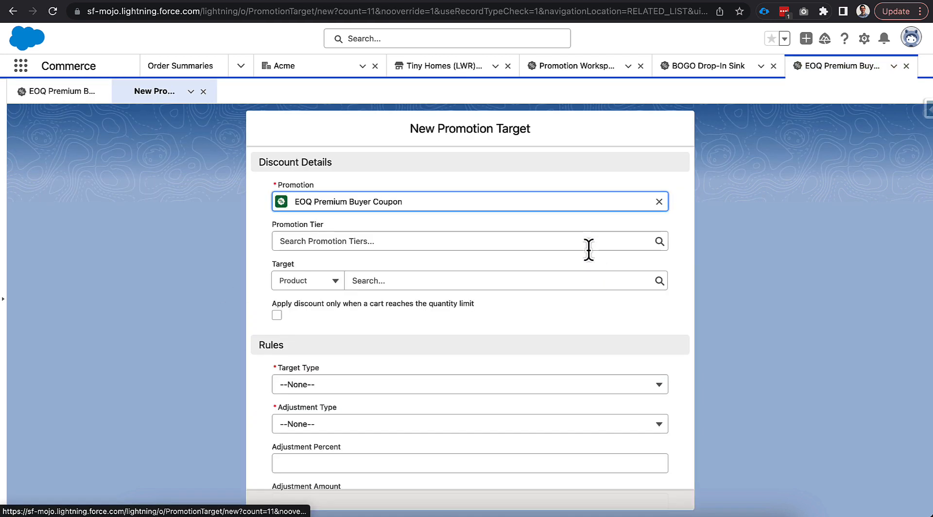
pyautogui.scroll(-1, 377, 291)
pyautogui.click(335, 250)
pyautogui.click(324, 294)
pyautogui.click(387, 249)
pyautogui.write('sink')
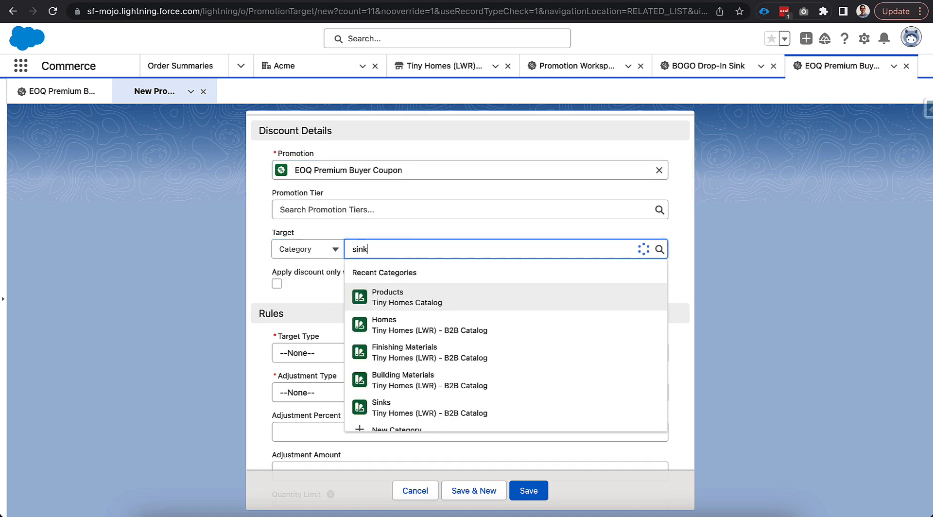
pyautogui.click(388, 292)
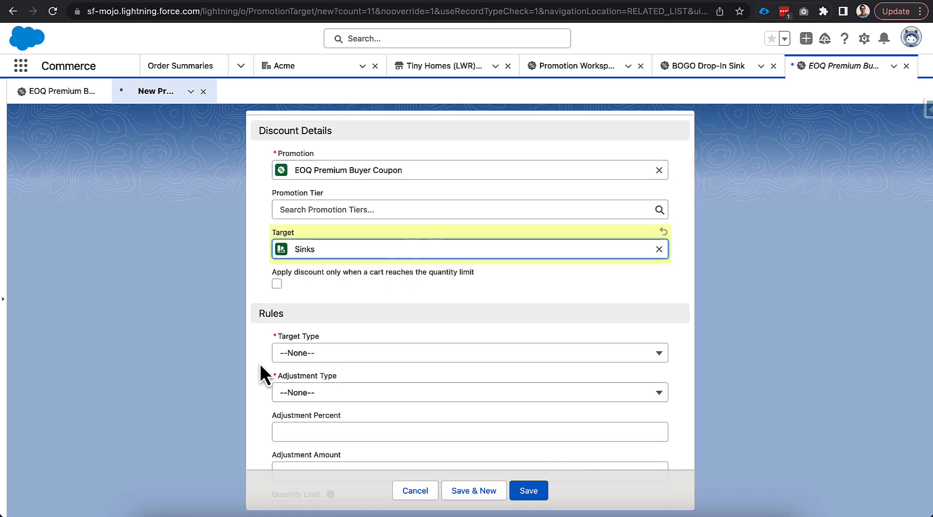
# - Set the discount's target type to Product Category and its adjustment type to Percentage Discount
pyautogui.scroll(-2, 263, 374)
pyautogui.click(330, 283)
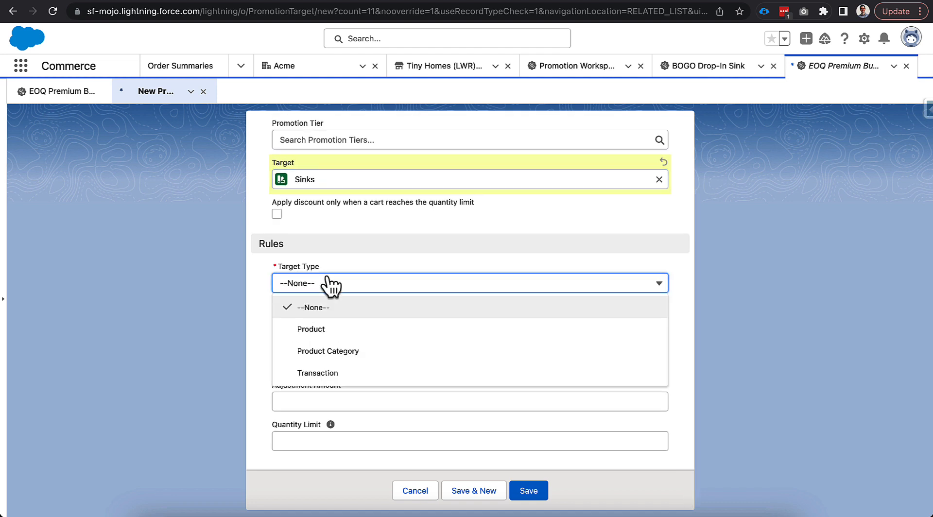
pyautogui.click(338, 350)
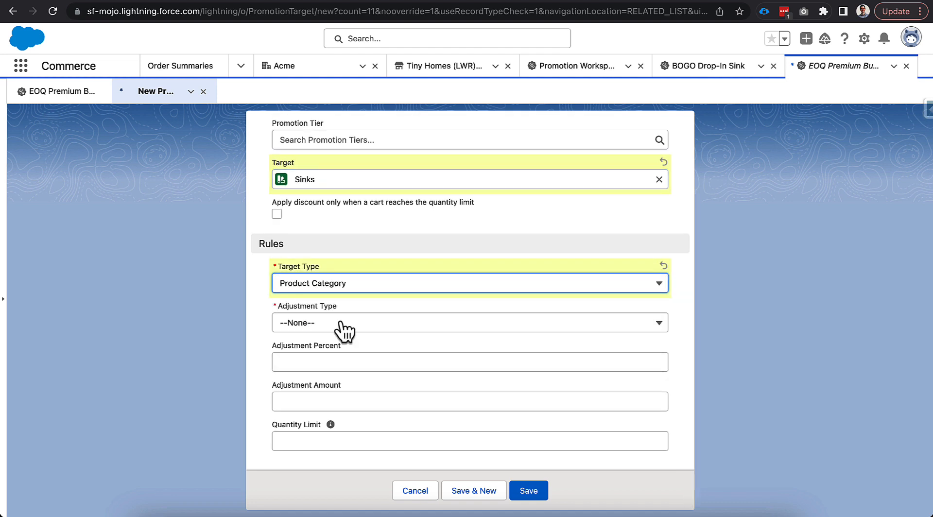
pyautogui.click(340, 326)
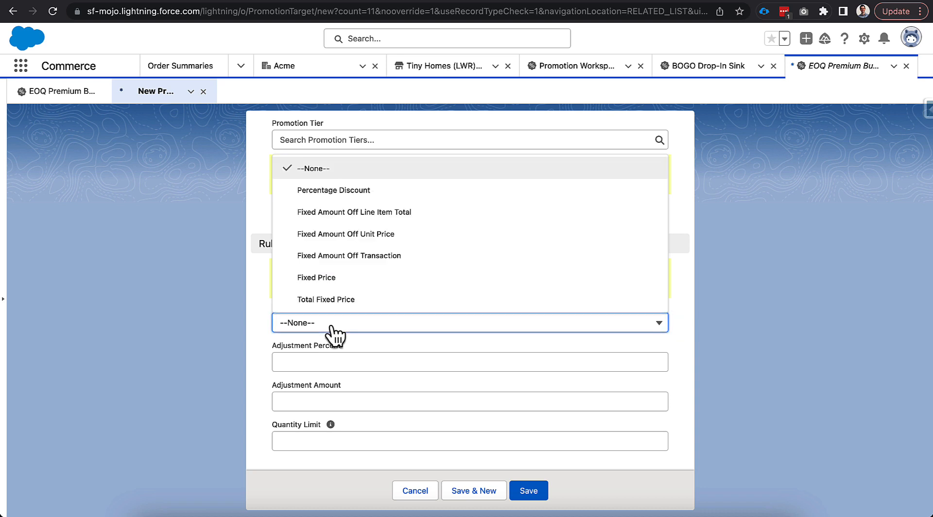
pyautogui.click(360, 190)
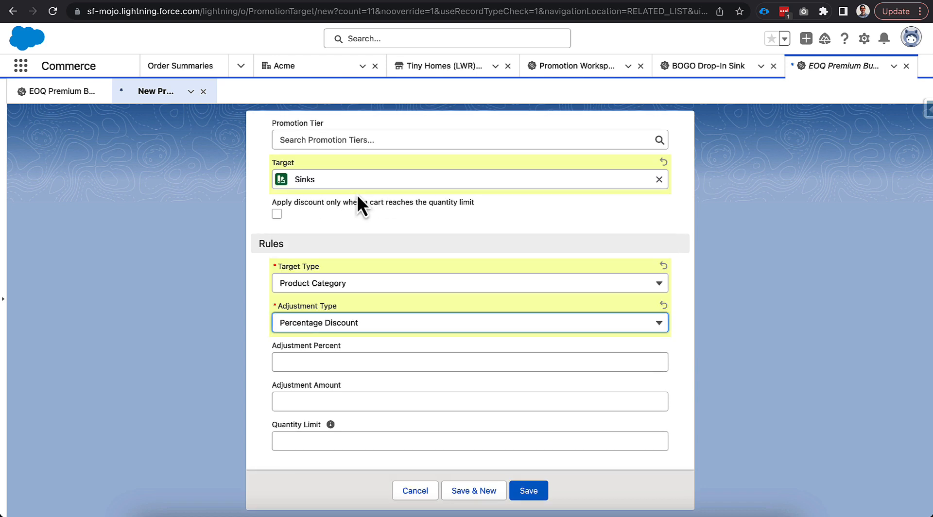
# - Set the adjustment percent to 5, save the discount, and return to the EOQ Premium Buyer Coupon promotion
pyautogui.click(293, 362)
pyautogui.write('5')
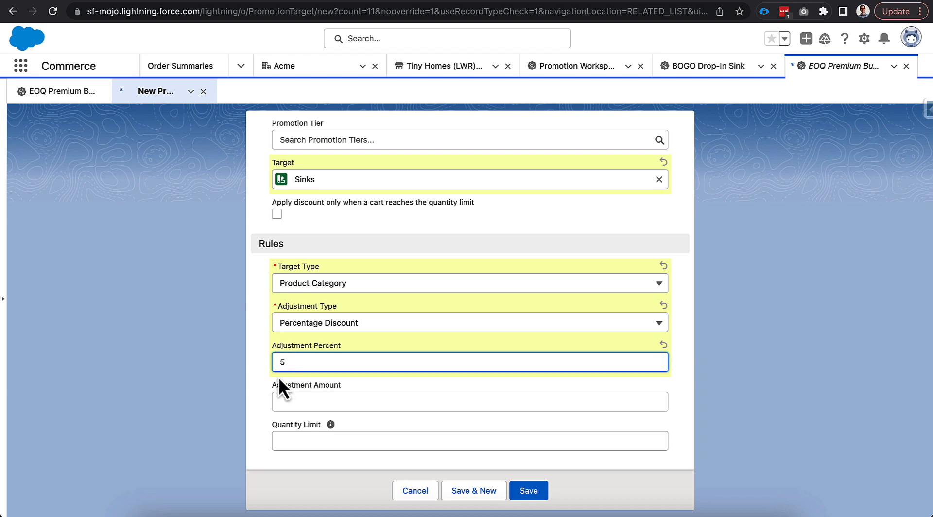
pyautogui.click(259, 400)
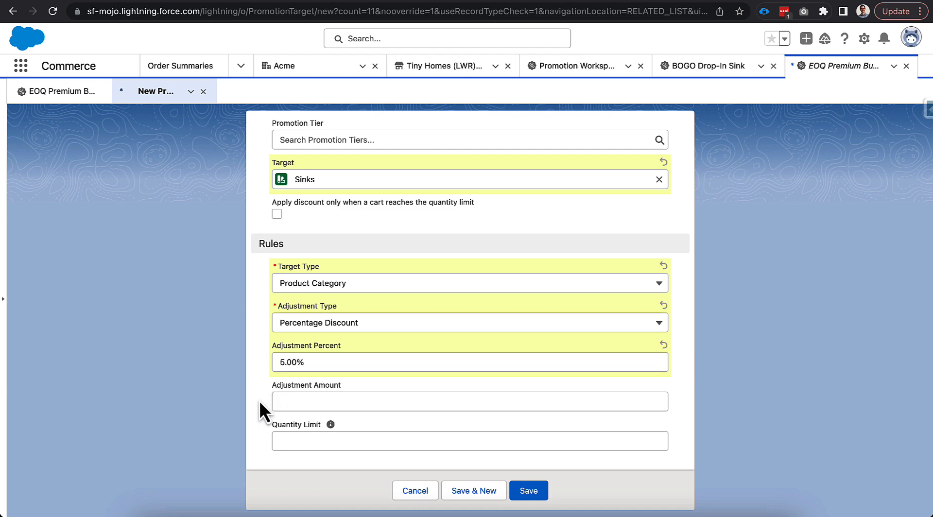
pyautogui.click(526, 492)
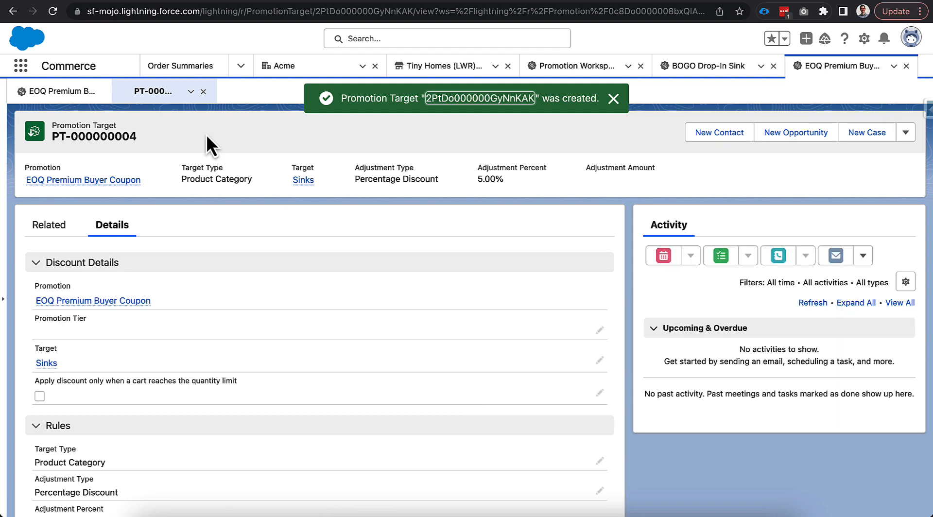
pyautogui.click(203, 91)
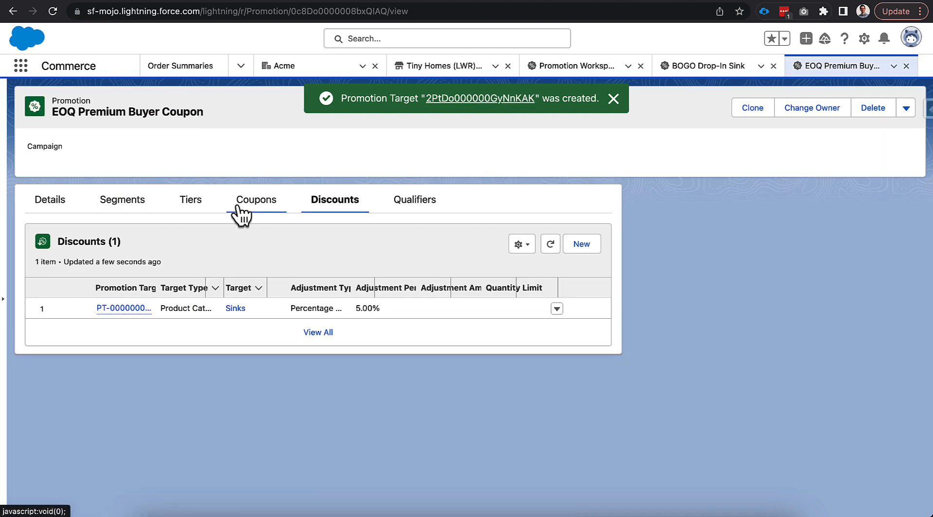
# - Mark the EOQ Premium Buyer Coupon promotion as active in its details and save the change
pyautogui.click(66, 204)
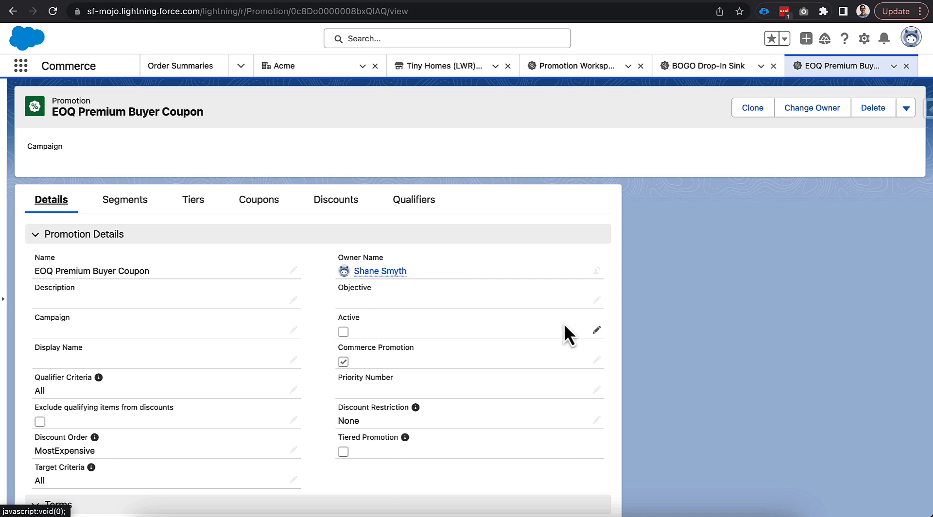
pyautogui.click(596, 331)
pyautogui.click(334, 327)
pyautogui.click(360, 487)
# - Copy the coupon code EOQ-SINK-SALE from the promotion's coupons and switch to the Tiny Homes store cart
pyautogui.click(263, 204)
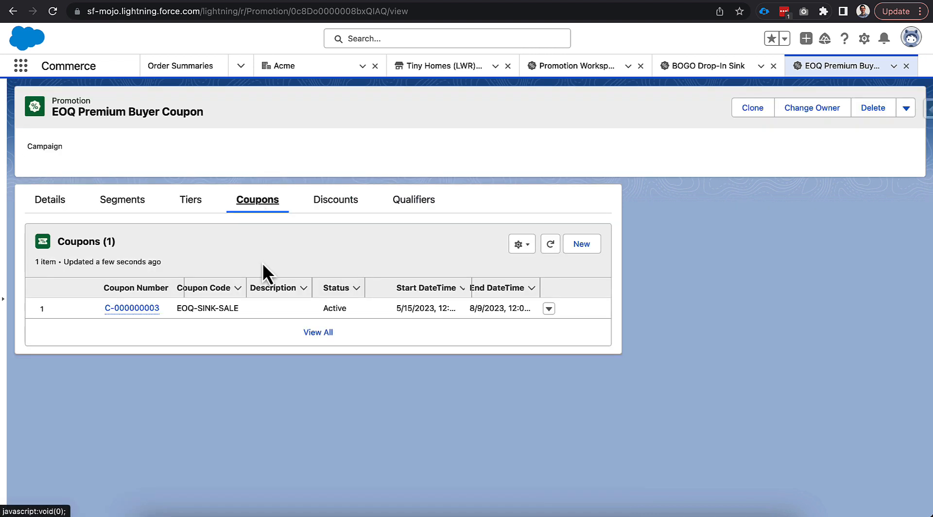
pyautogui.moveTo(176, 308); pyautogui.dragTo(240, 313)
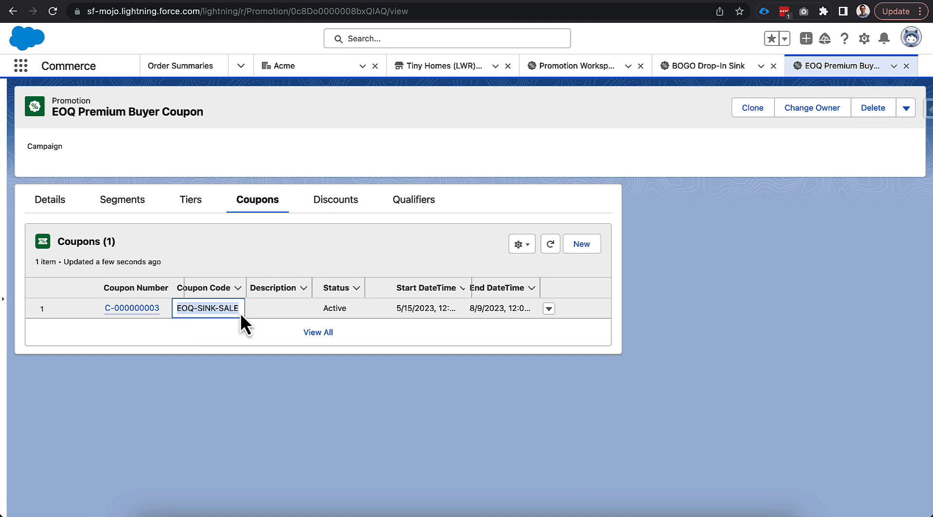
pyautogui.click(351, 335)
pyautogui.click(661, 0)
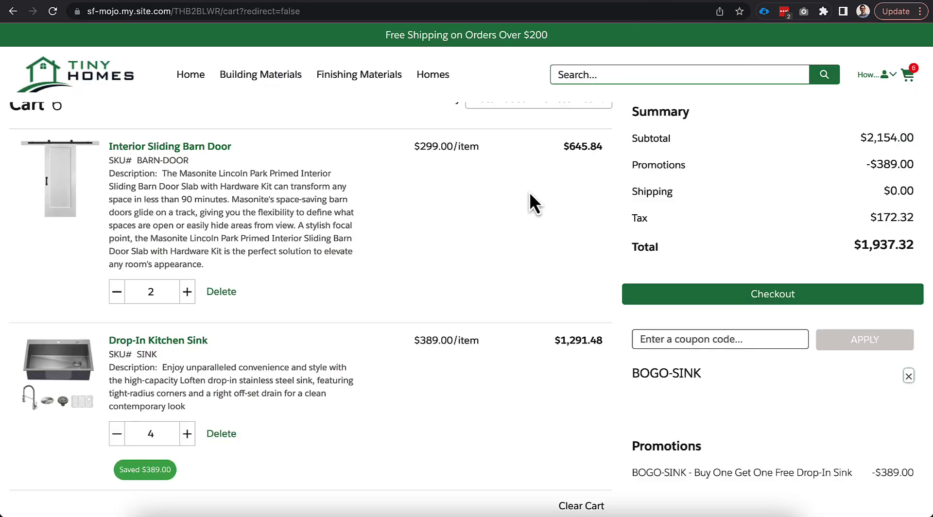
# - Remove the BOGO-SINK coupon from the cart and apply the coupon code EOQ-SINK-SALE
pyautogui.click(908, 376)
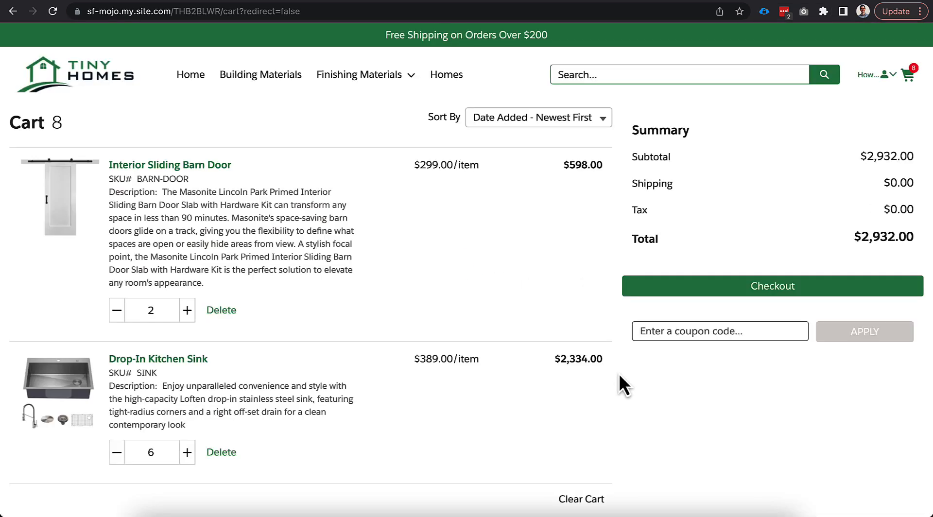
pyautogui.click(656, 334)
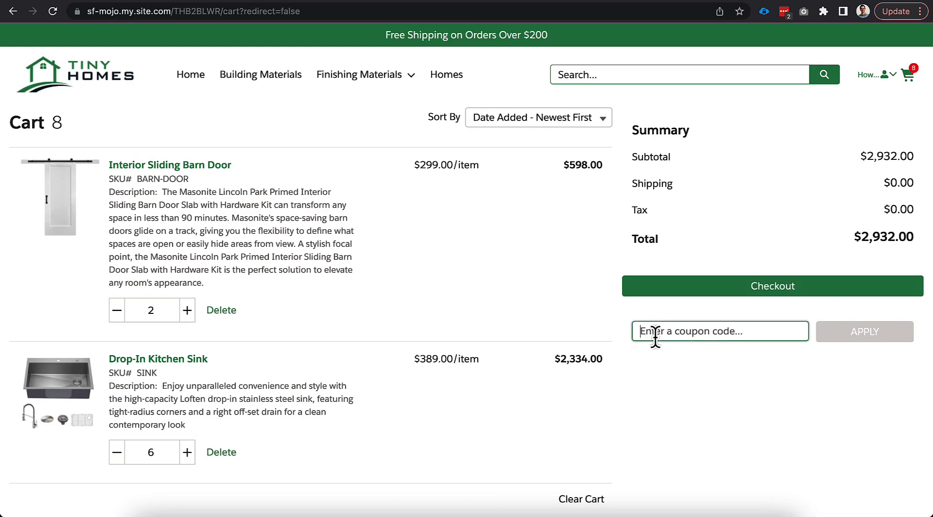
pyautogui.write('EOY-SINK-SALE')
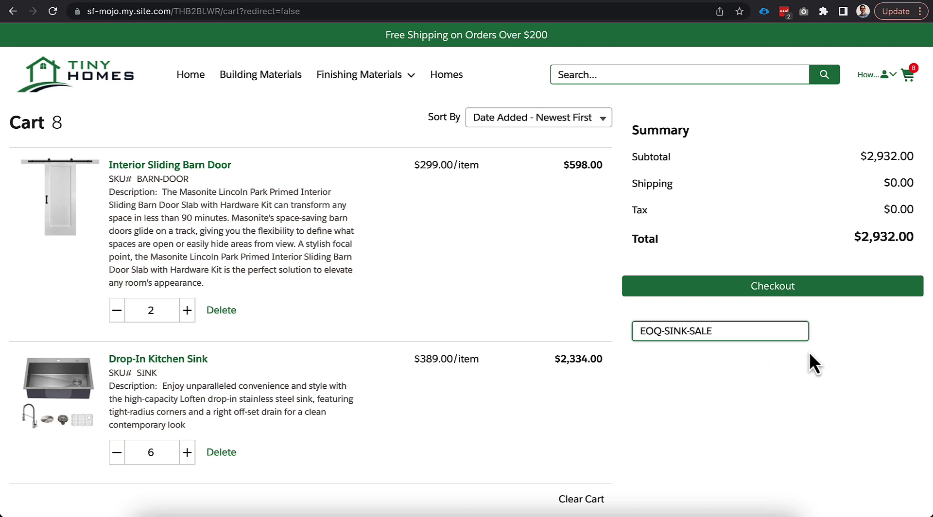
pyautogui.click(831, 340)
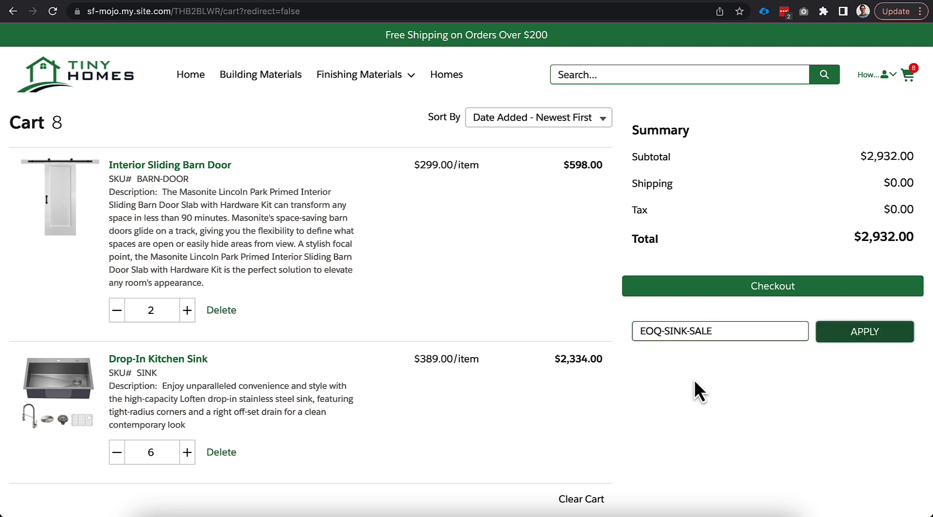
# - Review the coupon savings in the cart, set the Drop-In Kitchen Sink quantity to 2, and reduce it by one
pyautogui.scroll(-2, 602, 418)
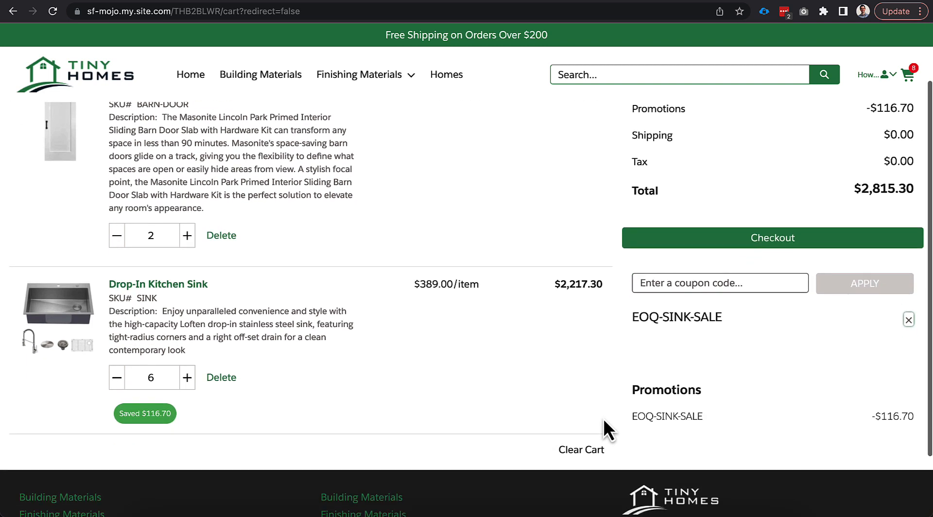
pyautogui.scroll(1, 605, 384)
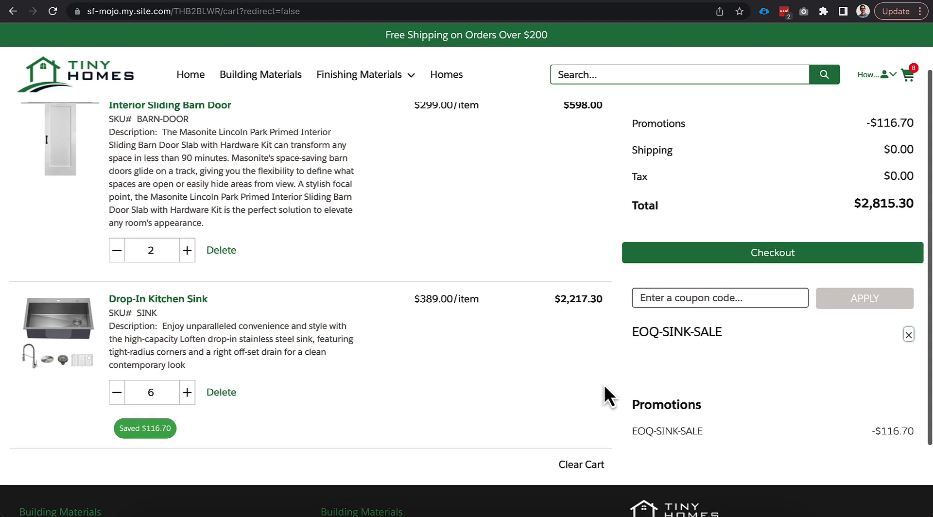
pyautogui.scroll(1, 604, 384)
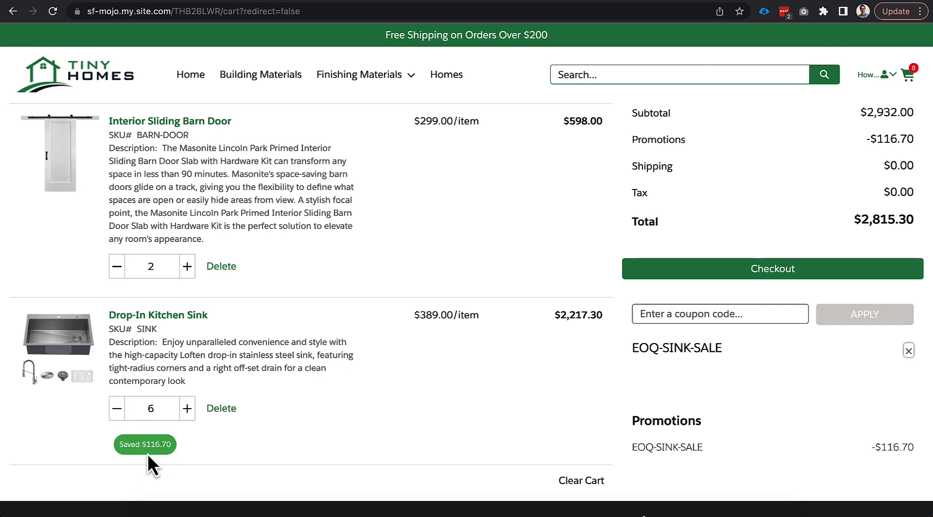
pyautogui.moveTo(154, 413); pyautogui.dragTo(142, 411)
pyautogui.write('2')
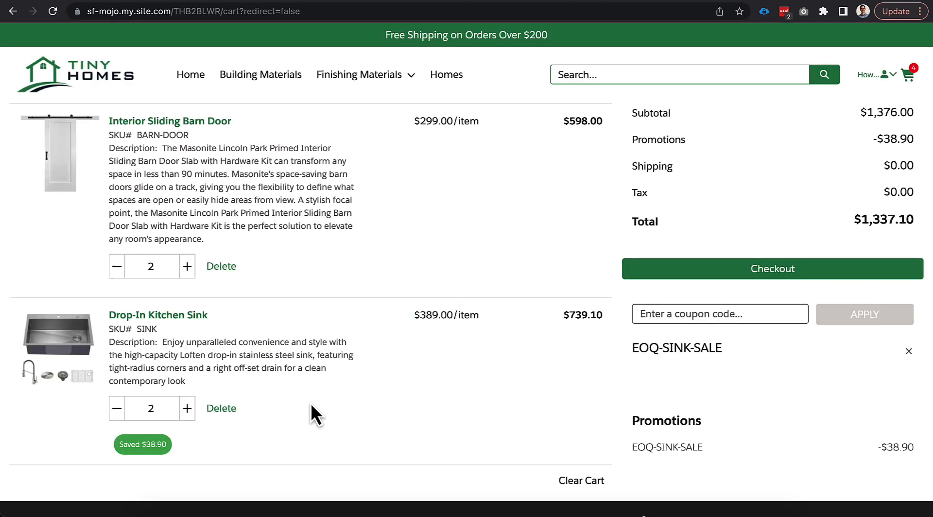
pyautogui.click(113, 409)
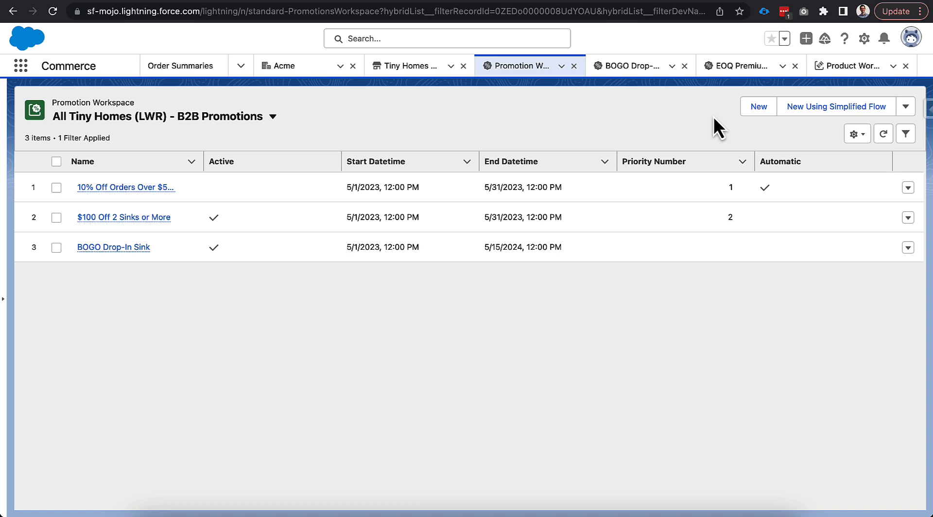
# - Start a new promotion in the Promotion Workspace named Tiered Sink Purchases and mark it as a Commerce Promotion
pyautogui.click(752, 111)
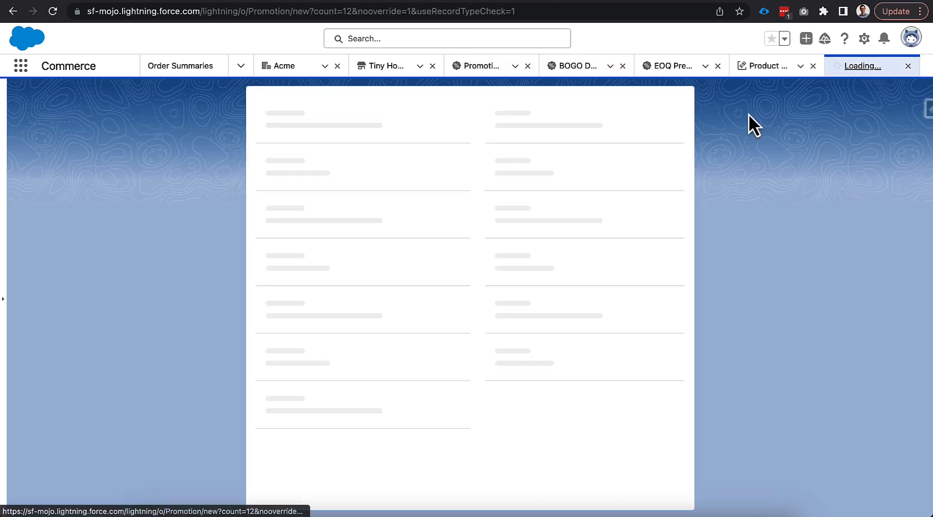
pyautogui.write('T')
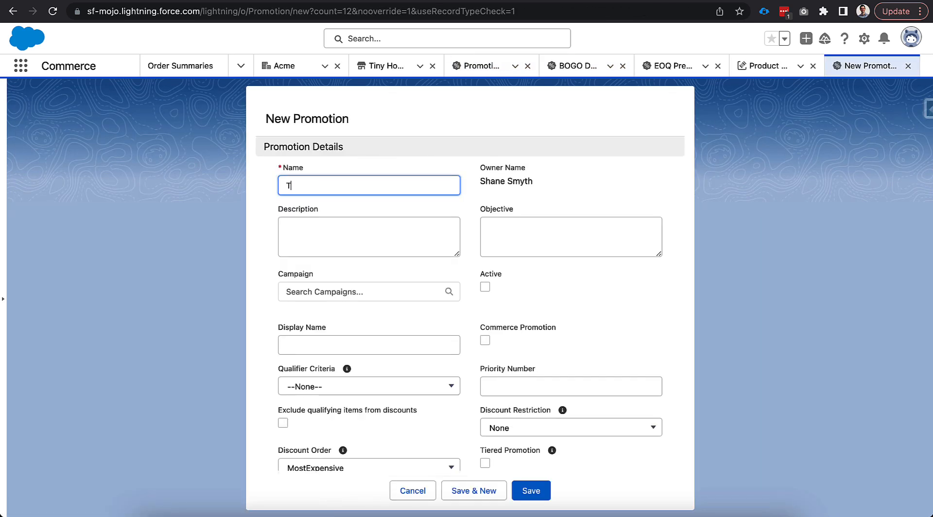
pyautogui.write('iered Sink Purchases')
pyautogui.click(222, 271)
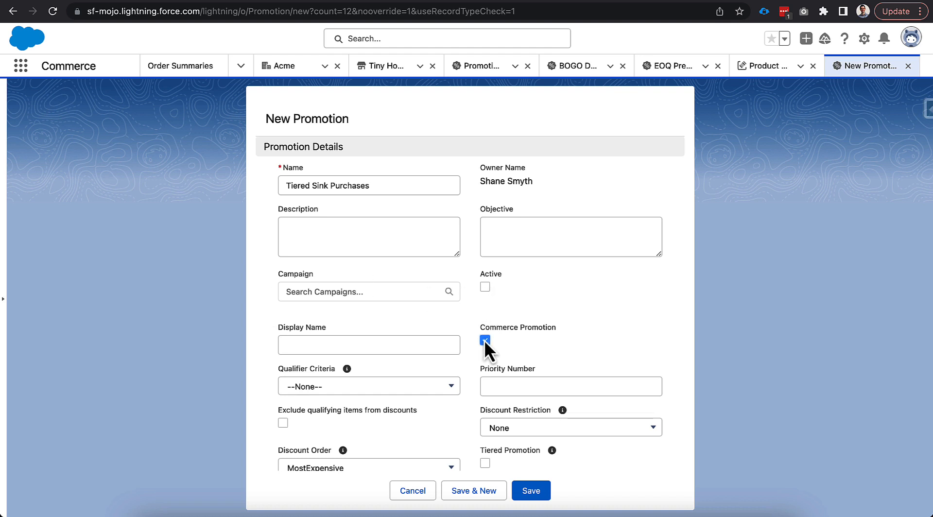
# - Set both the qualifier criteria and the target criteria of the new promotion to All
pyautogui.scroll(-2, 473, 336)
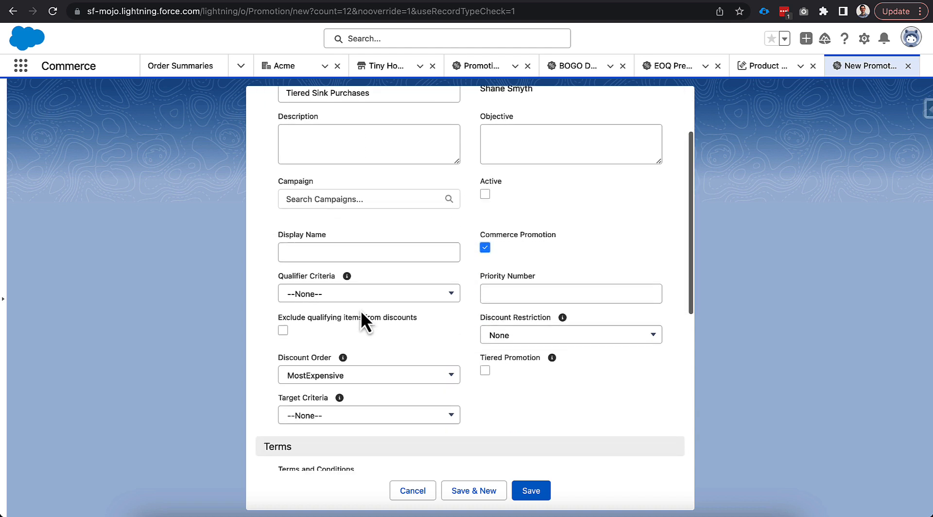
pyautogui.click(362, 293)
pyautogui.click(349, 340)
pyautogui.click(348, 414)
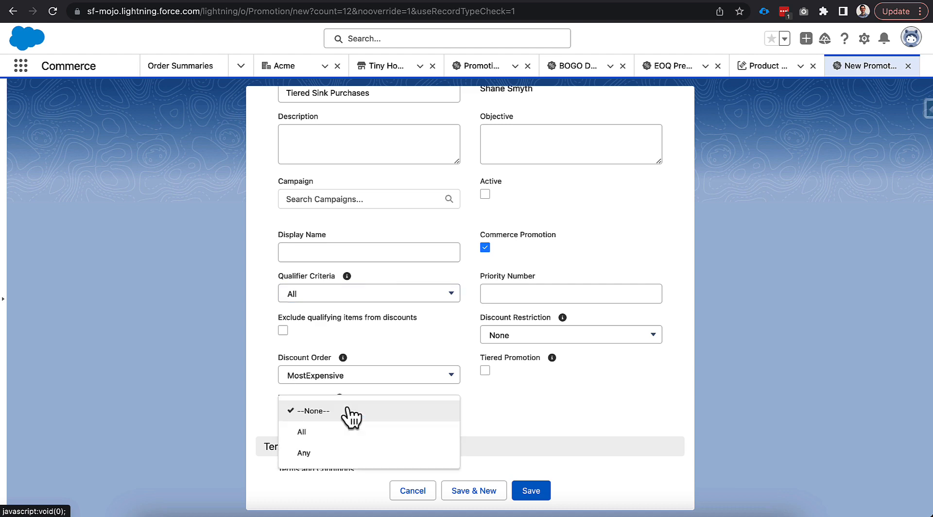
pyautogui.click(342, 432)
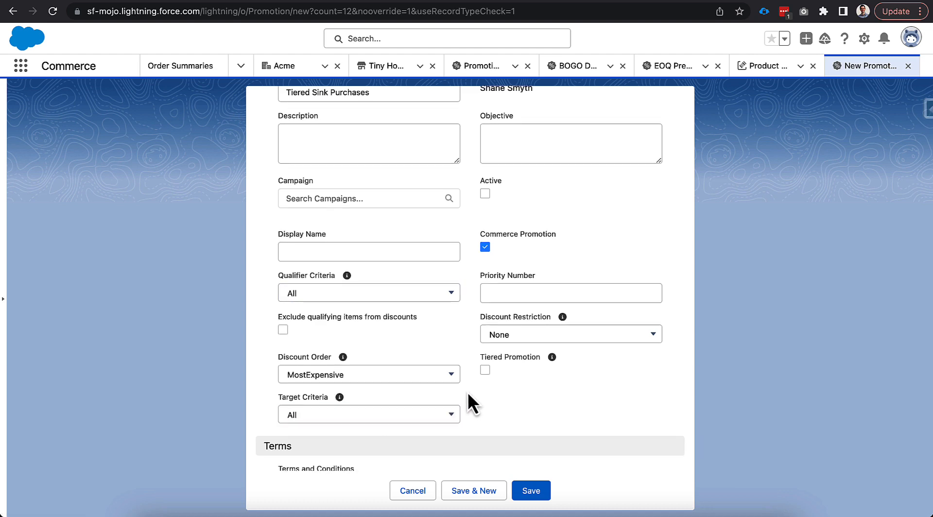
# - Schedule the new promotion to start on 5/8/2023 and end on 5/13/2024
pyautogui.scroll(-7, 467, 392)
pyautogui.click(305, 364)
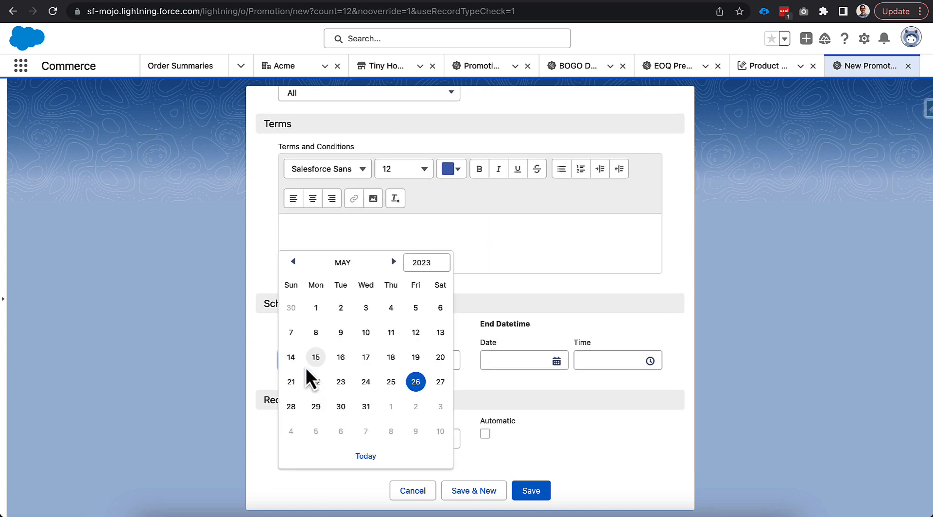
pyautogui.click(313, 332)
pyautogui.click(500, 363)
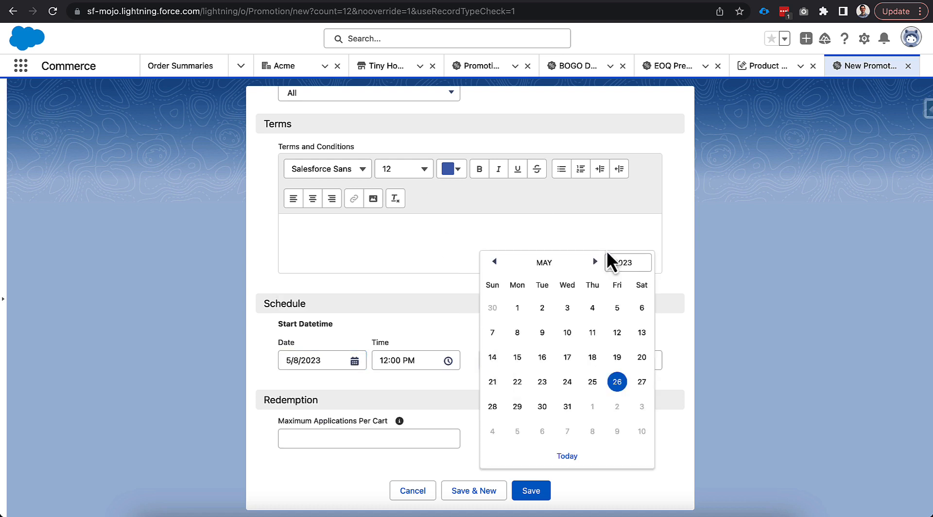
pyautogui.click(629, 263)
pyautogui.click(628, 278)
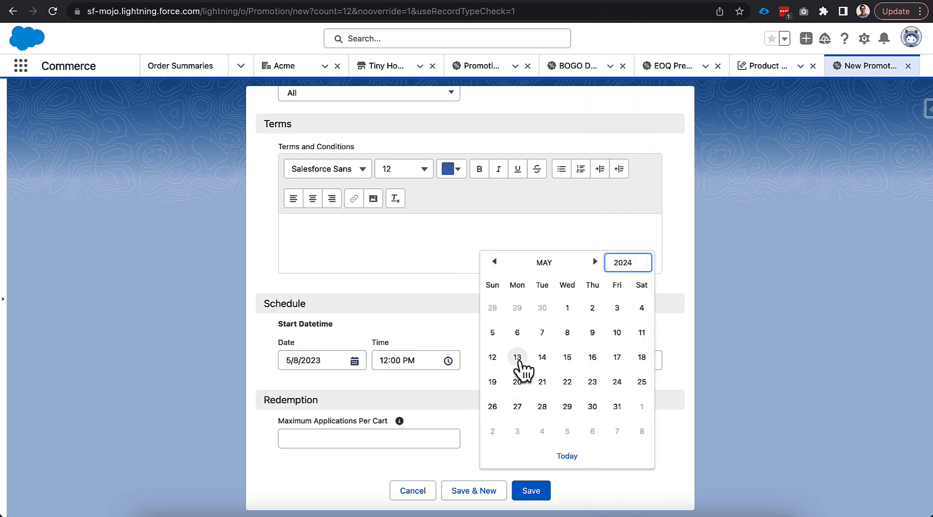
pyautogui.click(517, 358)
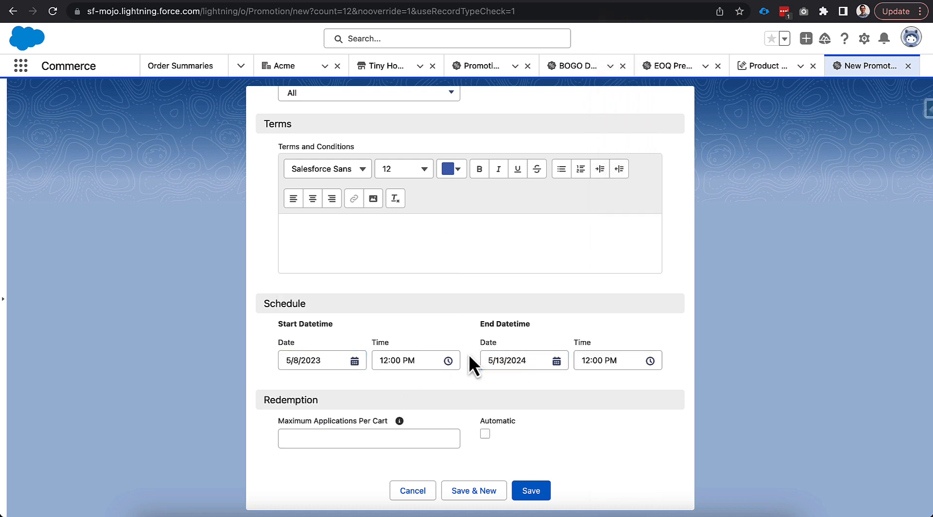
# - Mark the new Tiered Sink Purchases promotion as a Tiered Promotion
pyautogui.scroll(6, 468, 362)
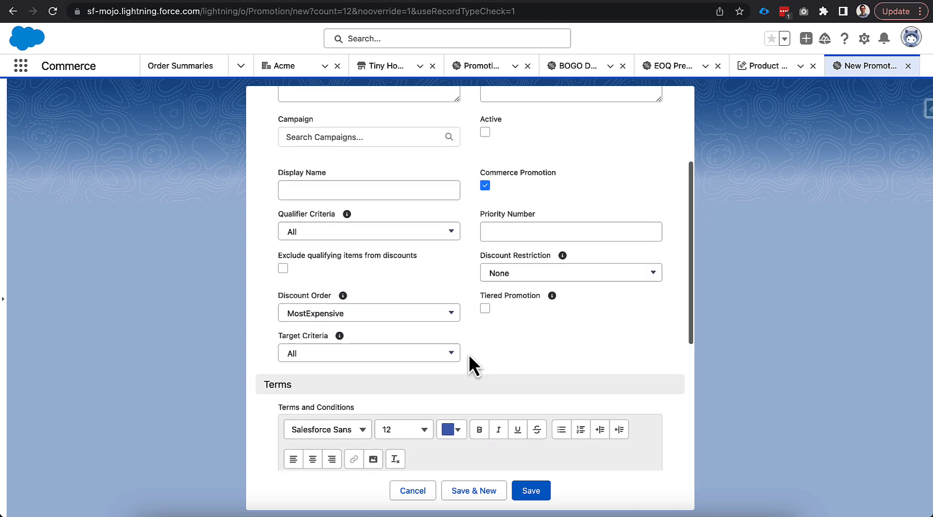
pyautogui.scroll(2, 469, 354)
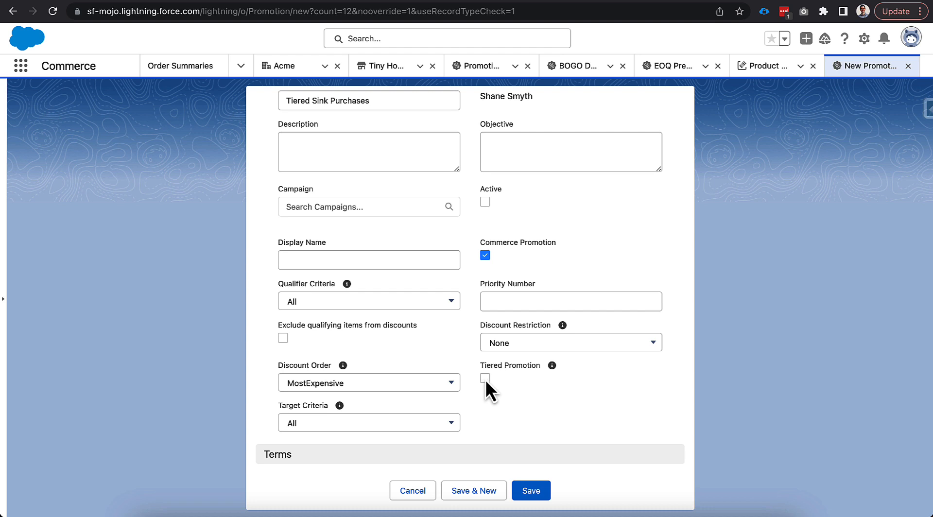
pyautogui.moveTo(551, 368)
pyautogui.scroll(2, 393, 214)
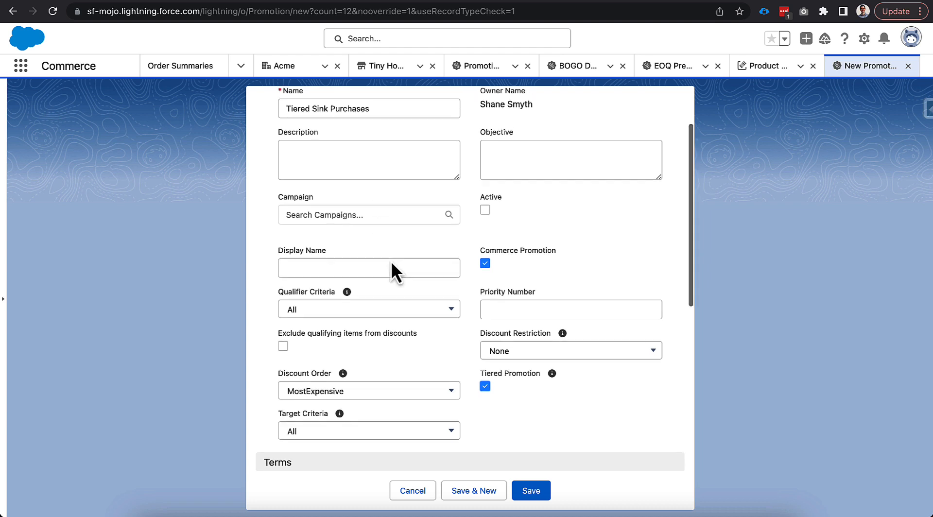
# - Set the promotion's display name to Tiered Sinks! and save the promotion
pyautogui.tripleClick(313, 159)
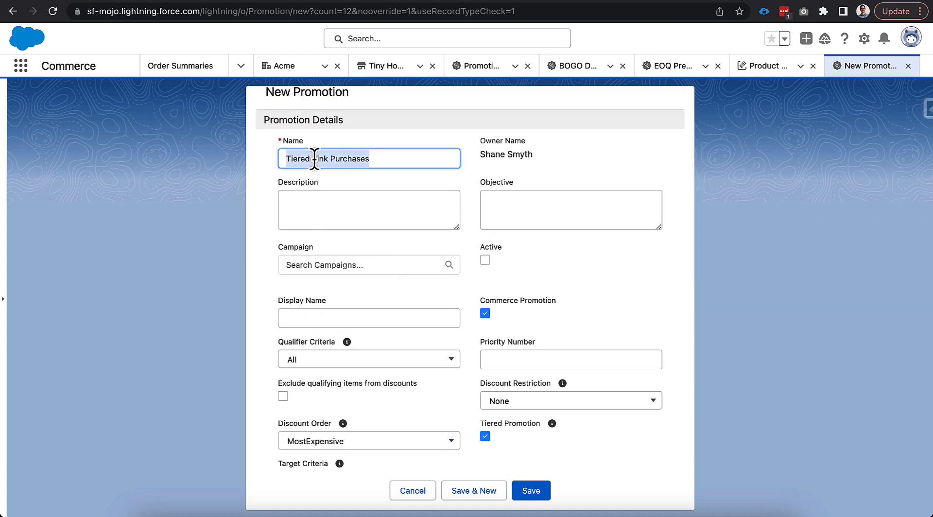
pyautogui.click(322, 318)
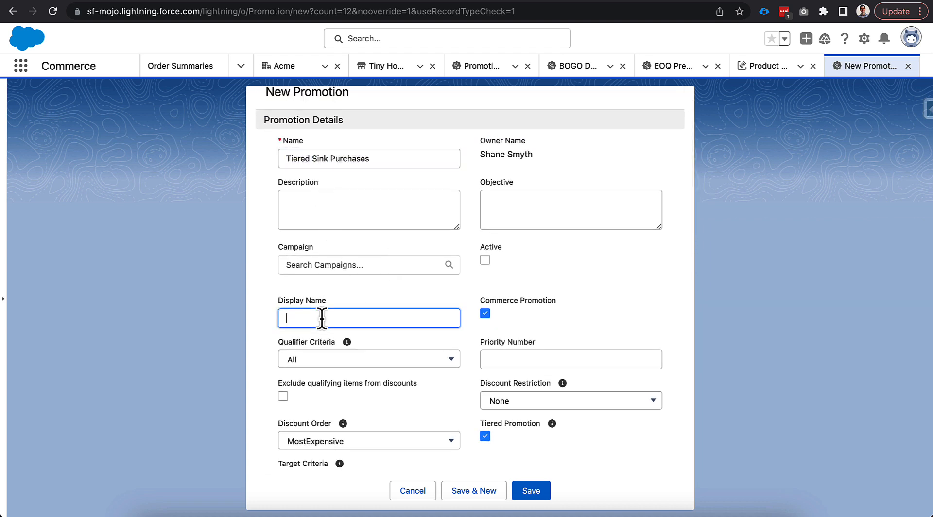
pyautogui.write('Tiered Sinks!')
pyautogui.click(531, 491)
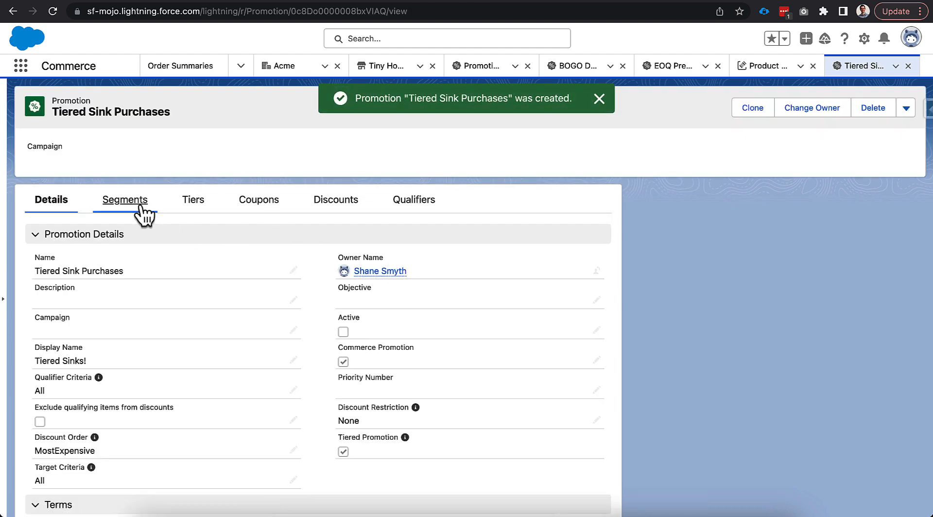
# - Add the Premium Buyers segment to the Tiered Sink Purchases promotion and return to the promotion record
pyautogui.click(140, 206)
pyautogui.click(516, 249)
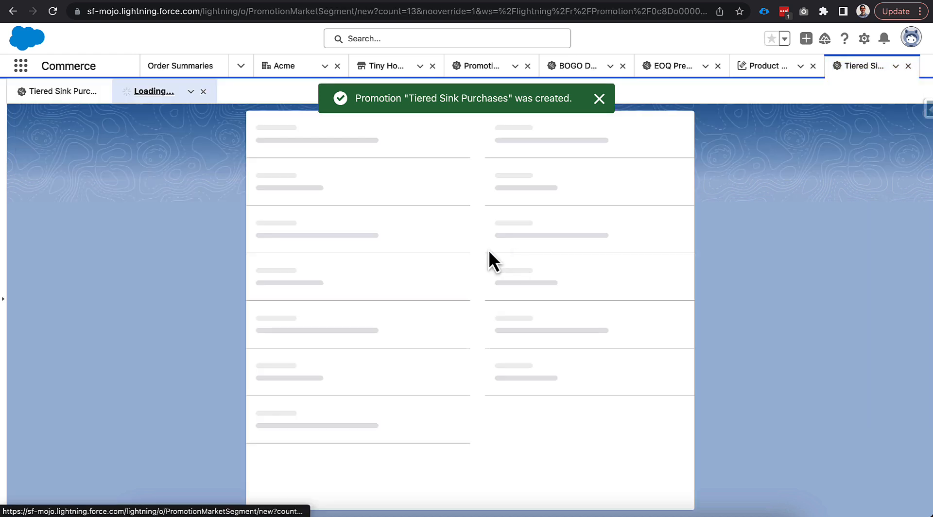
pyautogui.click(362, 247)
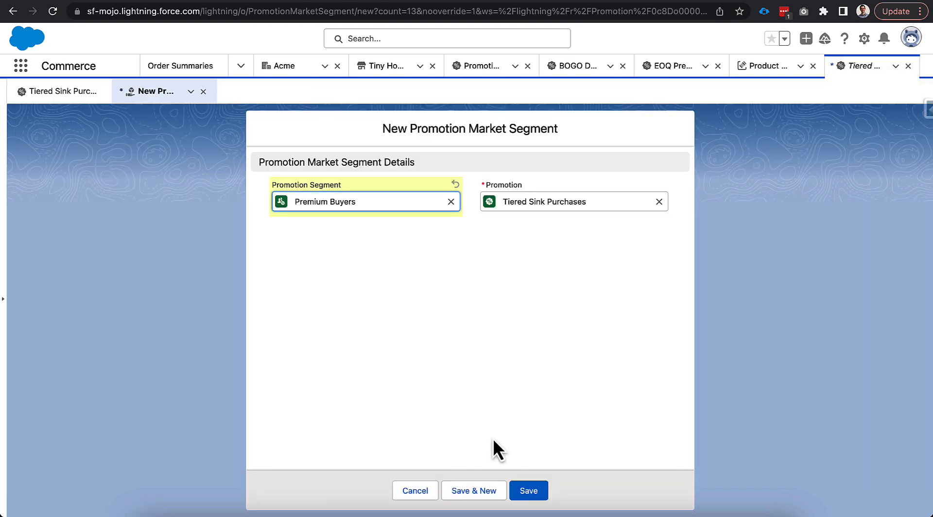
pyautogui.click(520, 482)
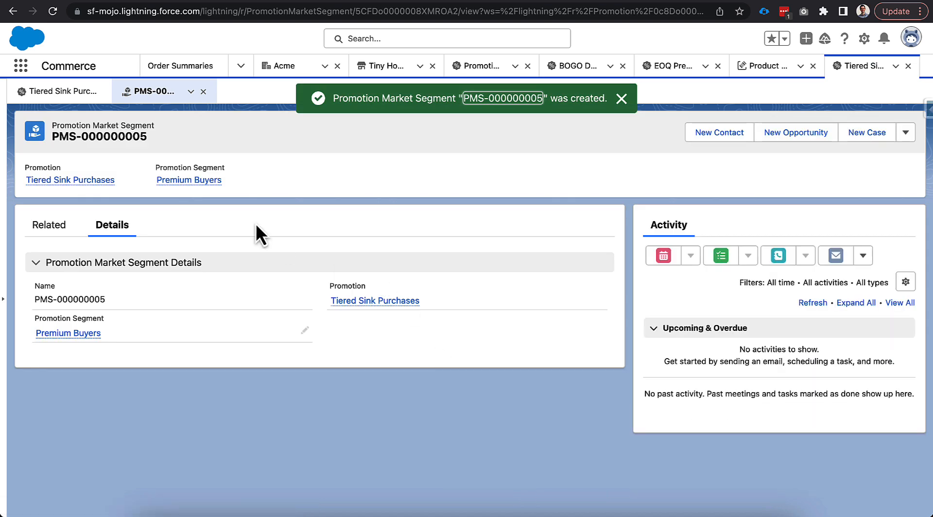
pyautogui.click(202, 92)
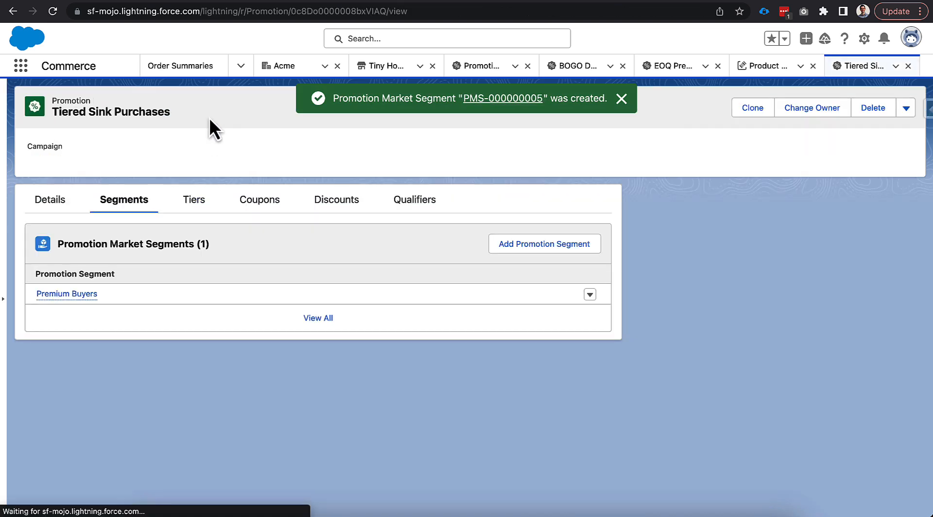
# - Start a new tier for the promotion and name it 10% off a $500 purchase
pyautogui.click(195, 212)
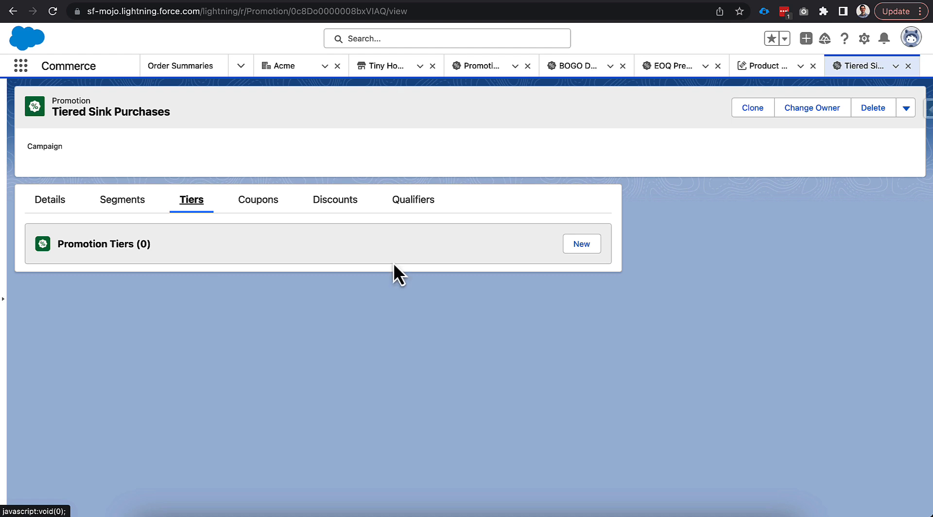
pyautogui.click(574, 251)
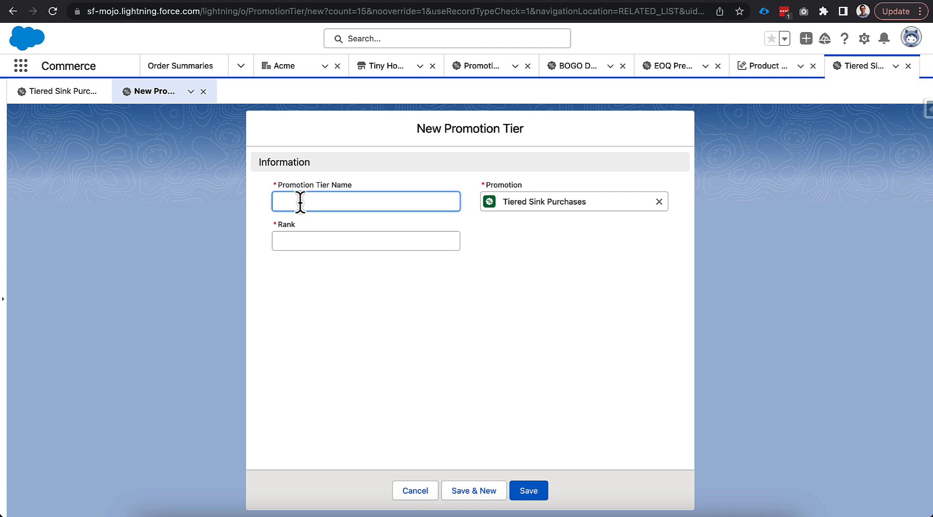
pyautogui.write('10% off a %50')
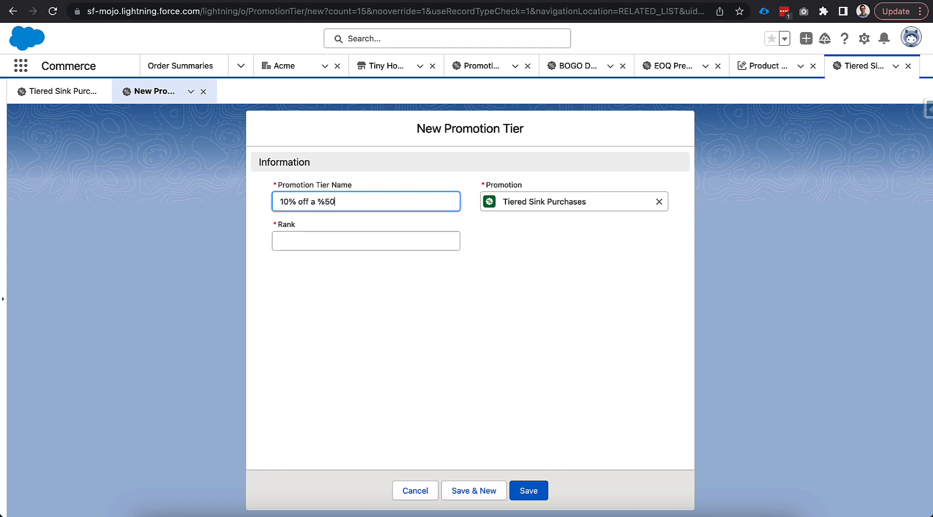
pyautogui.write('0 purchase')
pyautogui.click(324, 202)
pyautogui.press('BackSpace')
pyautogui.write('$')
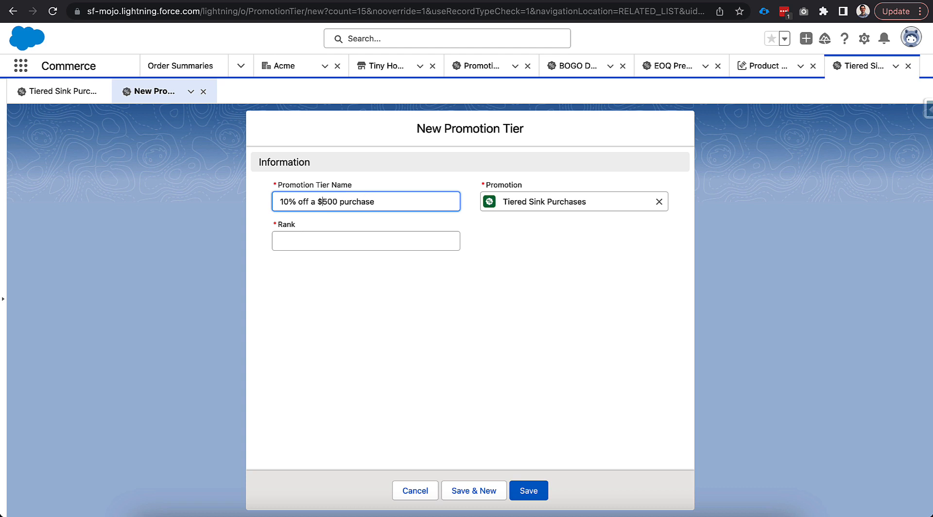
# - Copy the tier name, set the tier's rank to 3, and save it while starting another tier
pyautogui.tripleClick(415, 202)
pyautogui.click(328, 243)
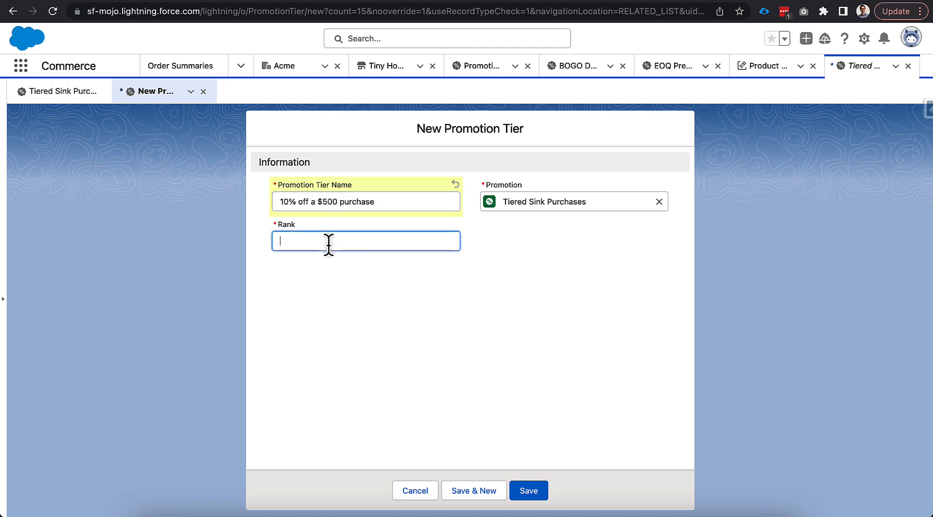
pyautogui.write('3')
pyautogui.click(481, 492)
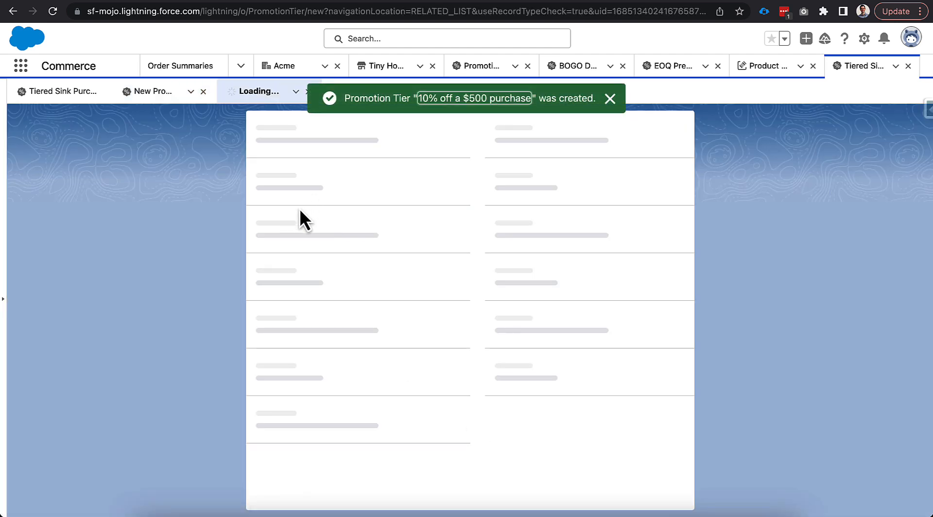
# - Reuse the copied name to create the tier 20% off a $1,000 purchase with rank 2, and save it while starting another tier
pyautogui.write('10% off a $500 purchase')
pyautogui.click(284, 201)
pyautogui.press('BackSpace')
pyautogui.write('2')
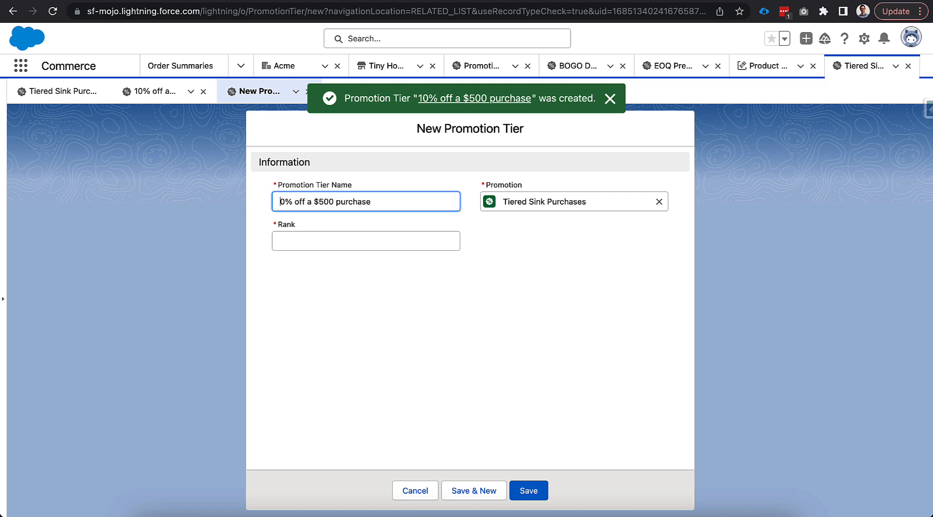
pyautogui.click(328, 201)
pyautogui.press('BackSpace')
pyautogui.write('1,')
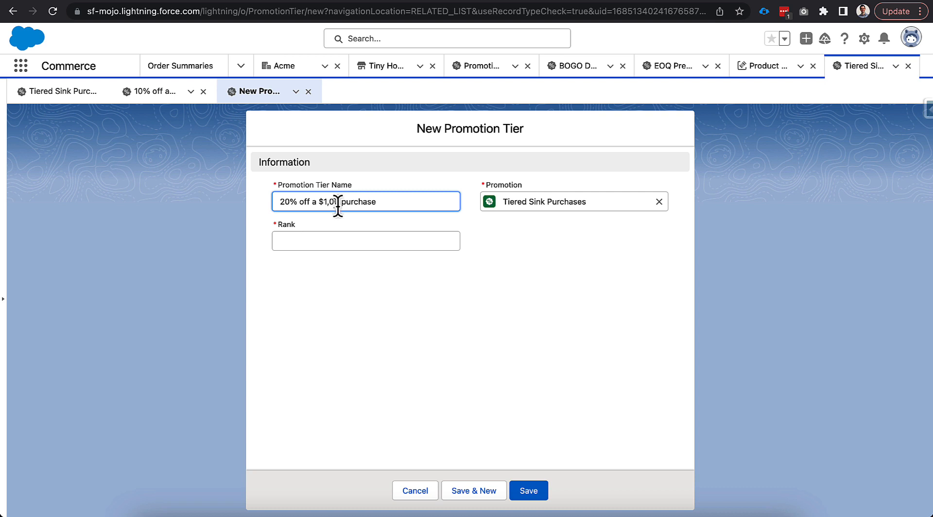
pyautogui.write('00')
pyautogui.click(359, 239)
pyautogui.write('2')
pyautogui.click(467, 492)
# - Reuse the copied name to create the tier 30% off a $2,000 purchase with rank 1, and save it
pyautogui.write('10% off a $500 purchase')
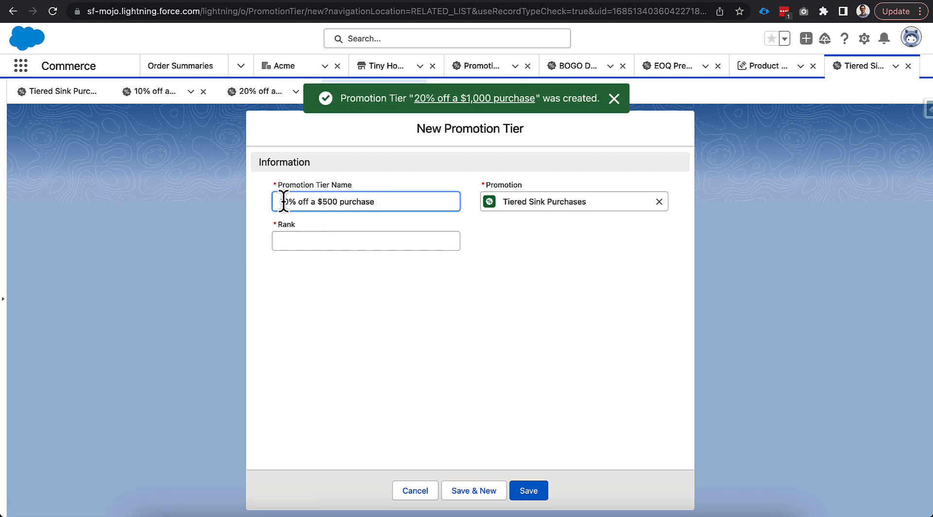
pyautogui.press('BackSpace')
pyautogui.write('3')
pyautogui.doubleClick(328, 204)
pyautogui.write('2,000')
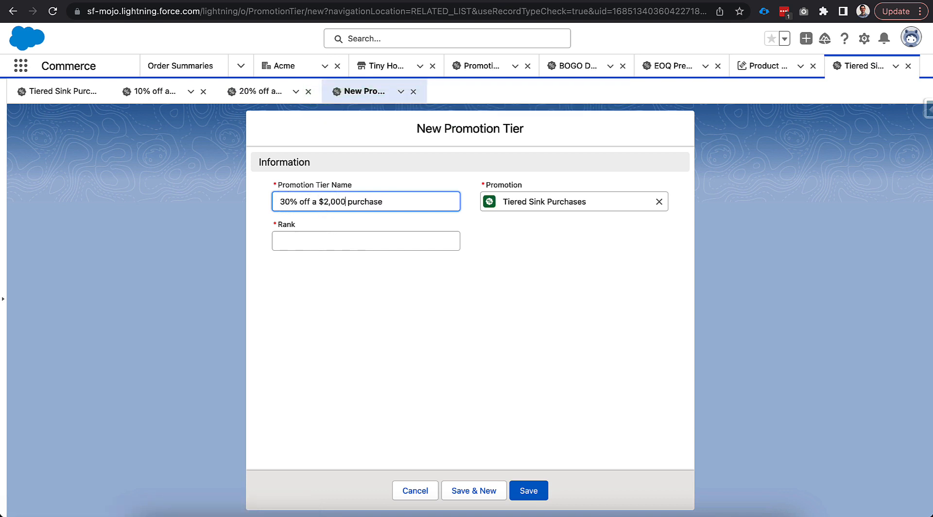
pyautogui.click(309, 239)
pyautogui.write('1')
pyautogui.click(532, 491)
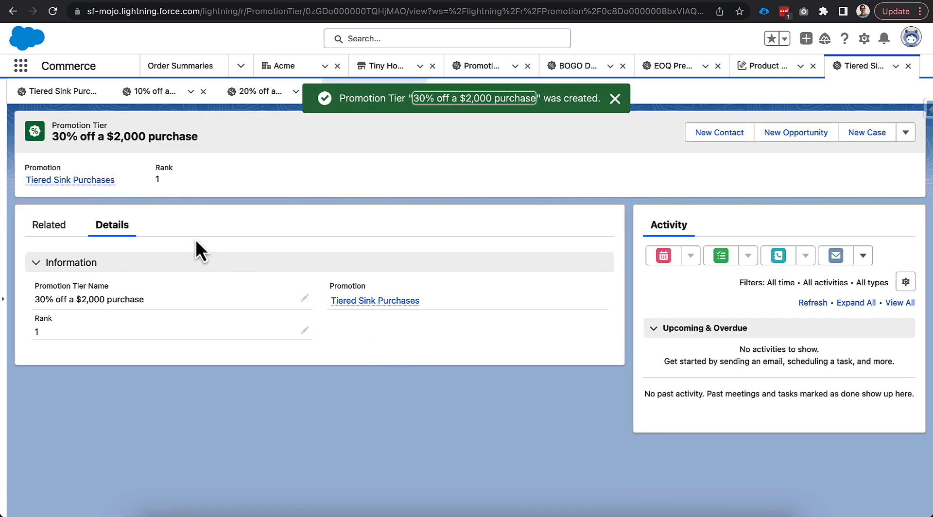
# - Return to the Tiered Sink Purchases promotion, refresh its tier list, and review the tiers' ranks
pyautogui.click(614, 98)
pyautogui.click(93, 94)
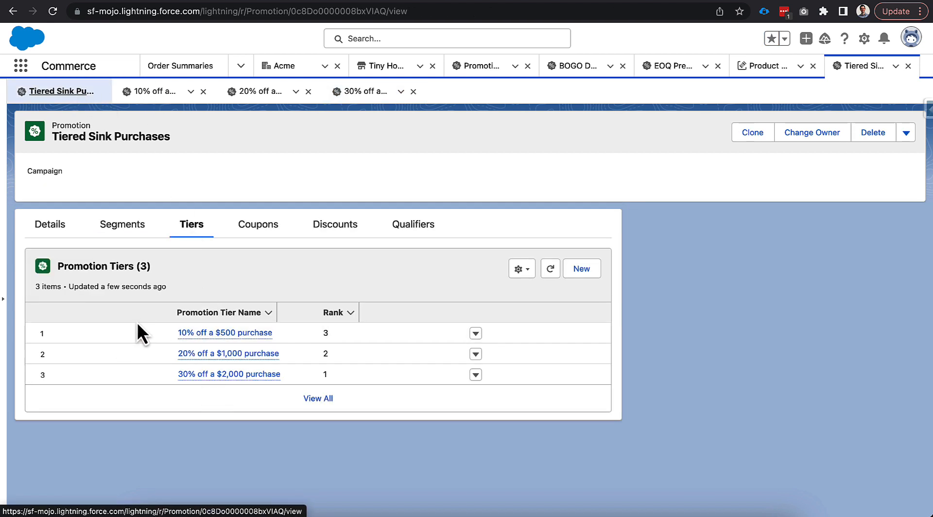
pyautogui.click(550, 270)
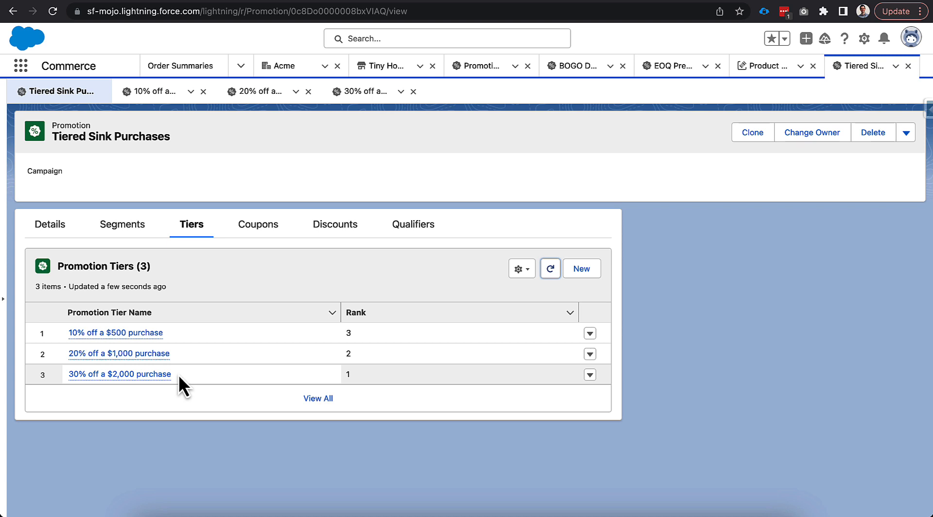
pyautogui.moveTo(119, 381)
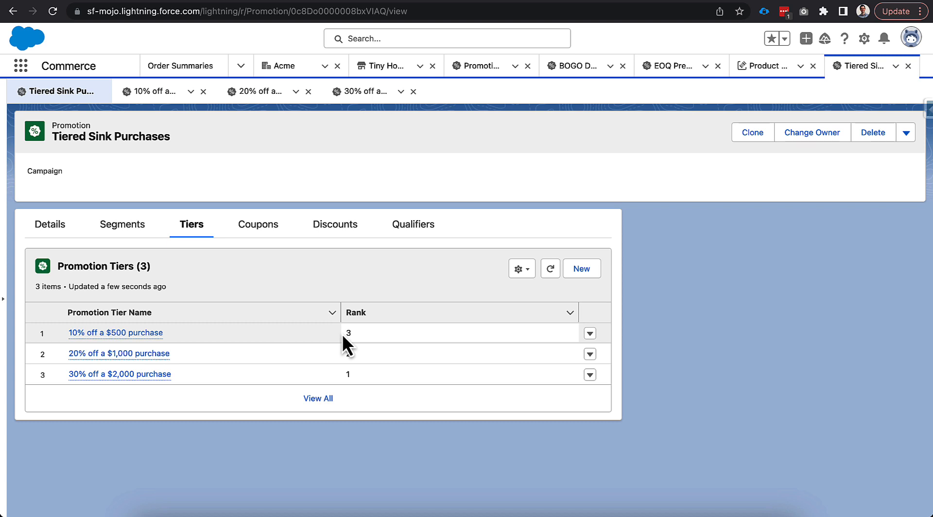
# - Start a new discount for the 10% off a $500 purchase tier and assign it to the Tiered Sink Purchases promotion
pyautogui.click(155, 99)
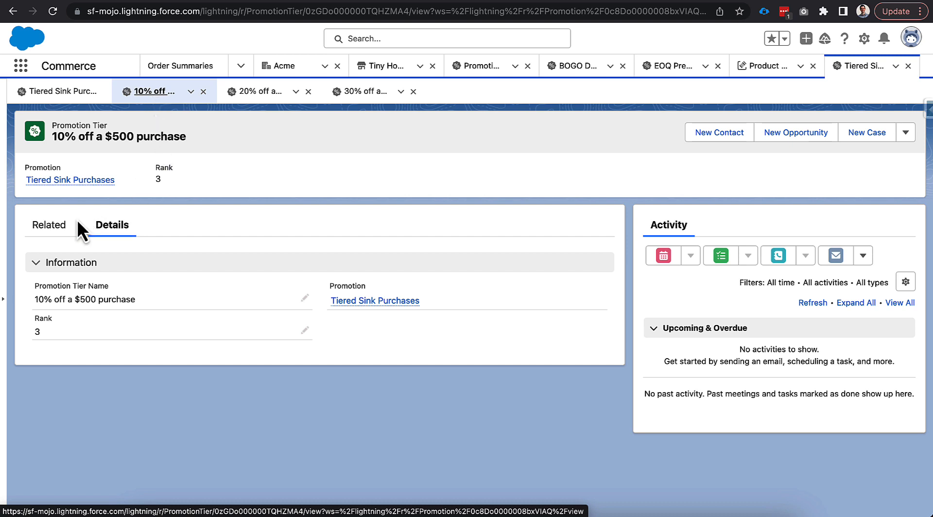
pyautogui.click(58, 225)
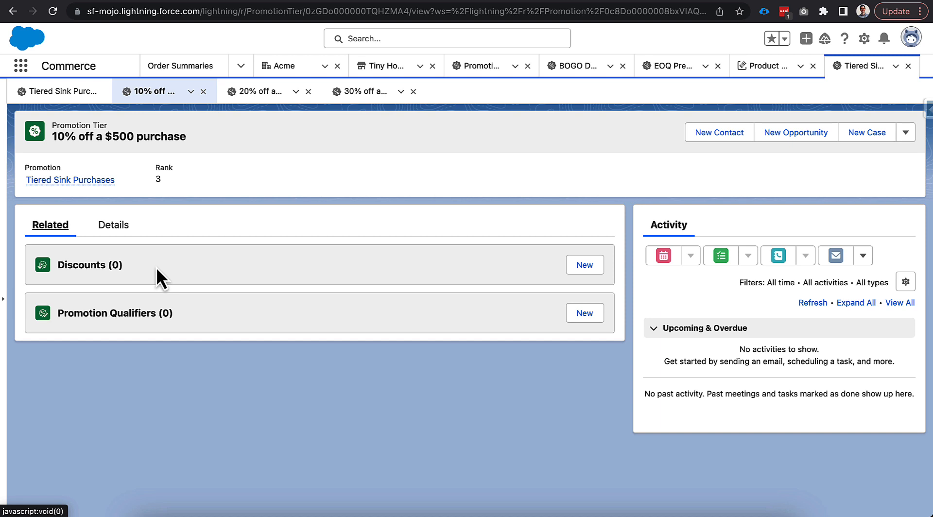
pyautogui.click(585, 265)
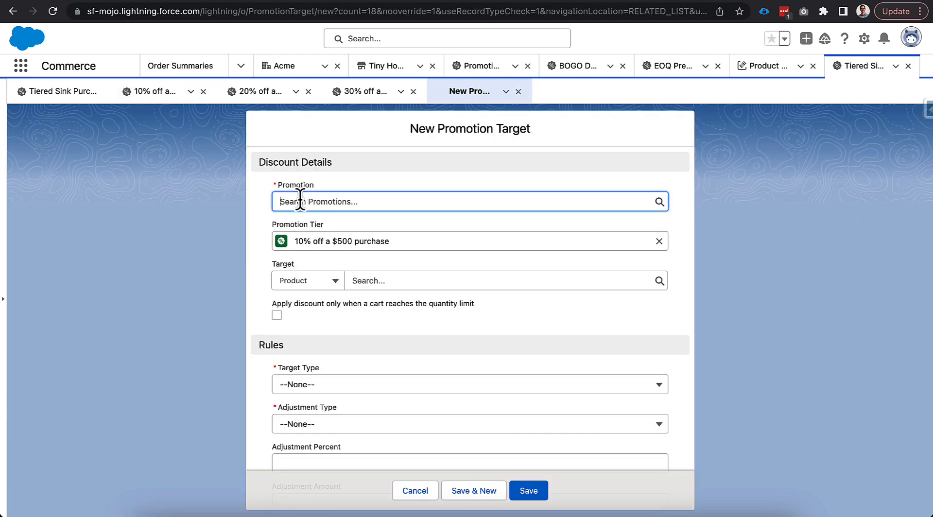
pyautogui.click(300, 201)
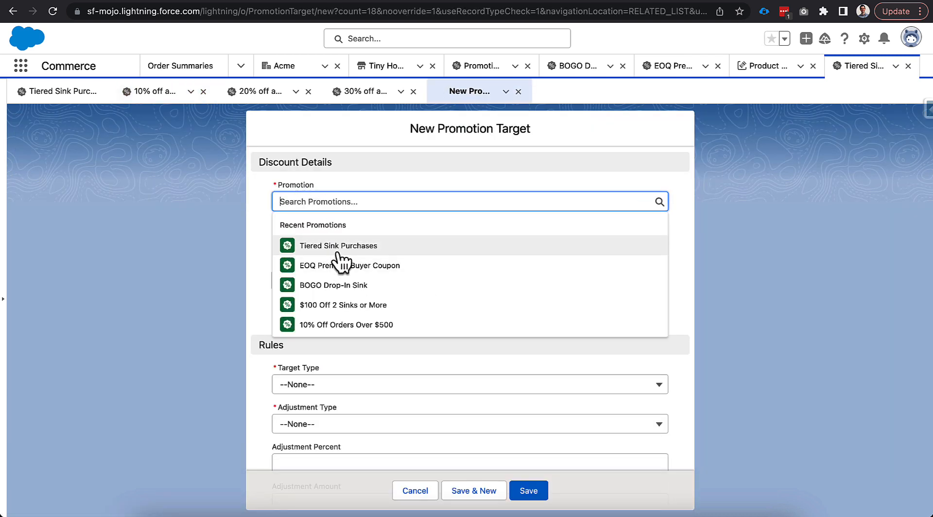
pyautogui.click(323, 253)
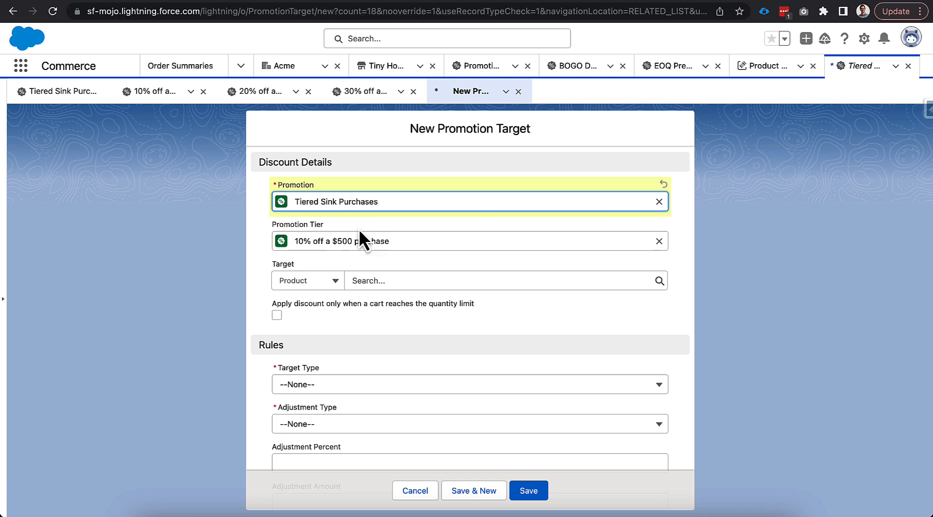
# - Set the discount's target to the product Drop-In Kitchen Sink
pyautogui.click(331, 285)
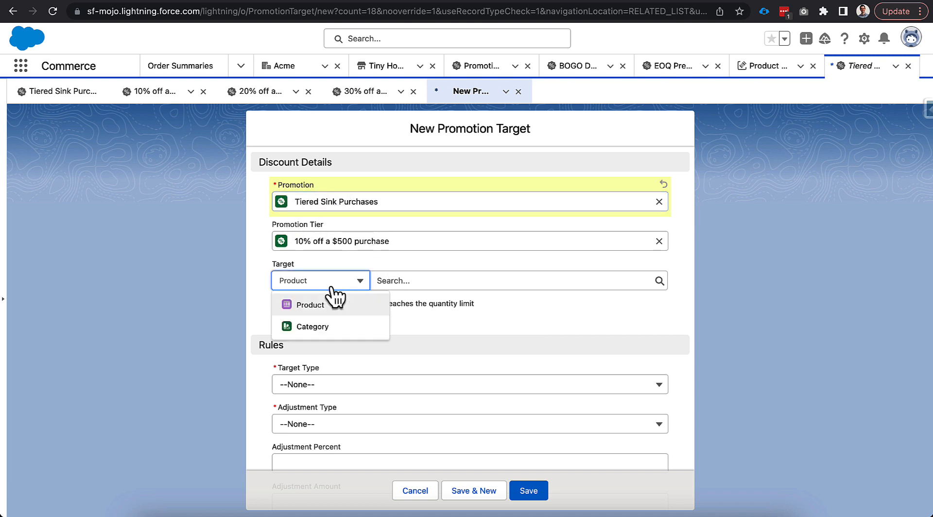
pyautogui.click(325, 305)
pyautogui.click(411, 275)
pyautogui.write('drop')
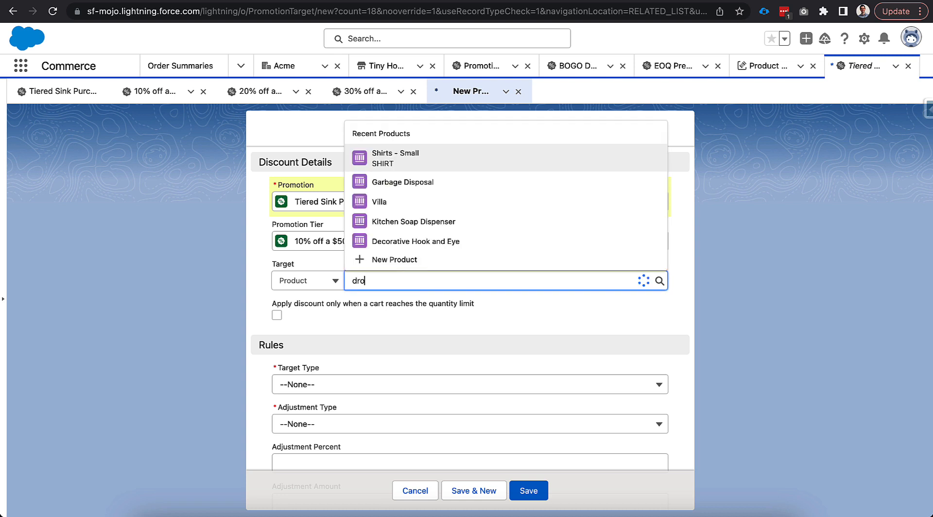
pyautogui.click(441, 241)
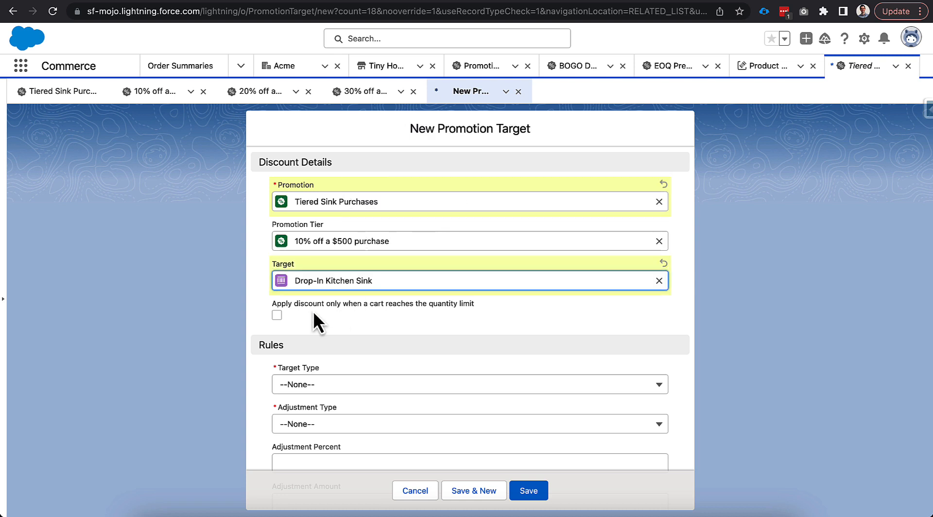
# - Set the discount's target type to Product and its adjustment type to Percentage Discount
pyautogui.scroll(-5, 308, 281)
pyautogui.click(302, 323)
pyautogui.click(252, 306)
pyautogui.click(306, 282)
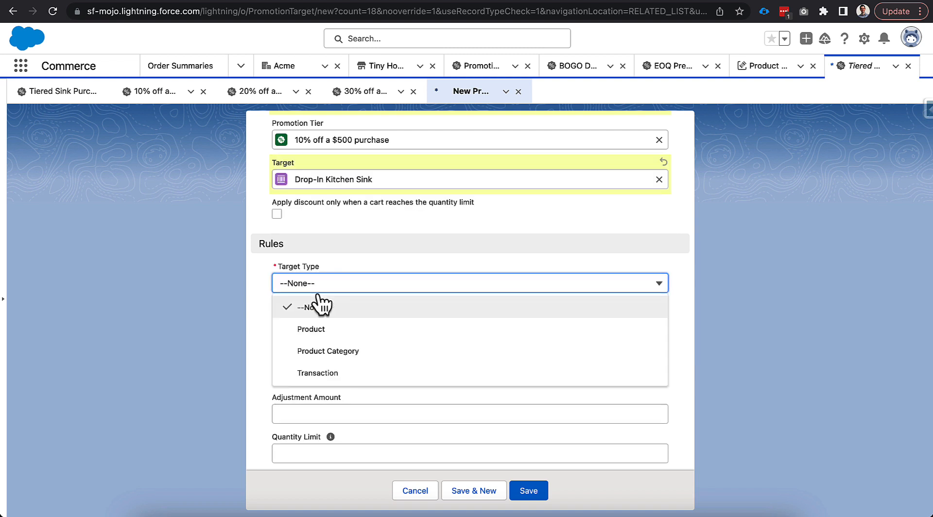
pyautogui.click(343, 335)
pyautogui.click(342, 324)
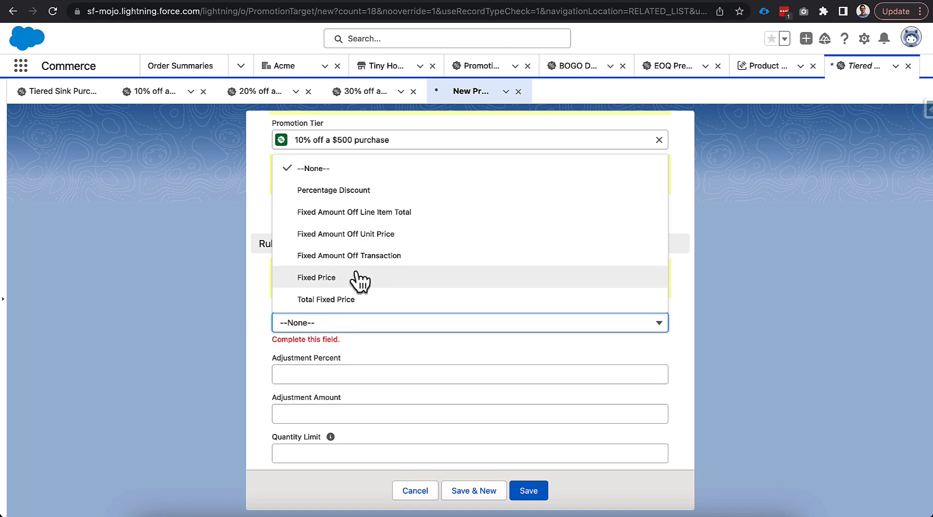
pyautogui.click(340, 192)
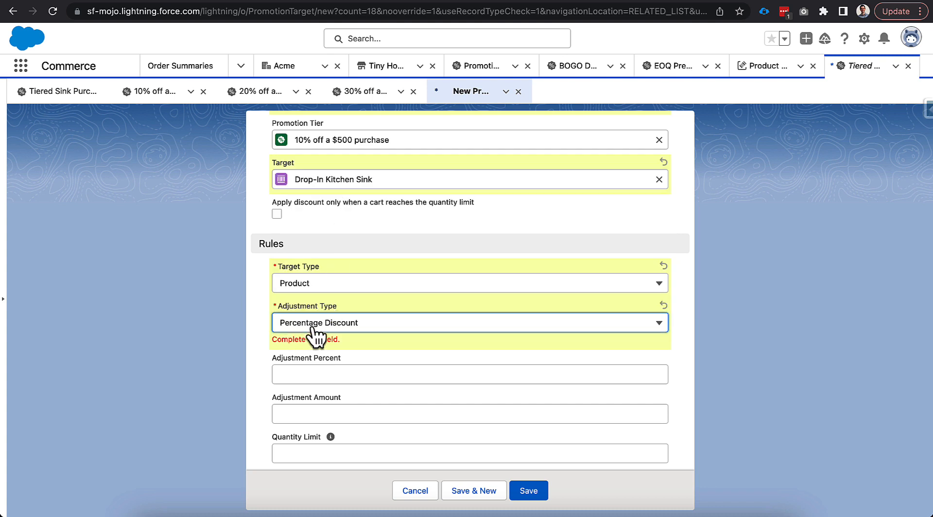
# - Set the discount's adjustment percent to 10, save the discount and close its record
pyautogui.click(313, 371)
pyautogui.write('10')
pyautogui.click(323, 414)
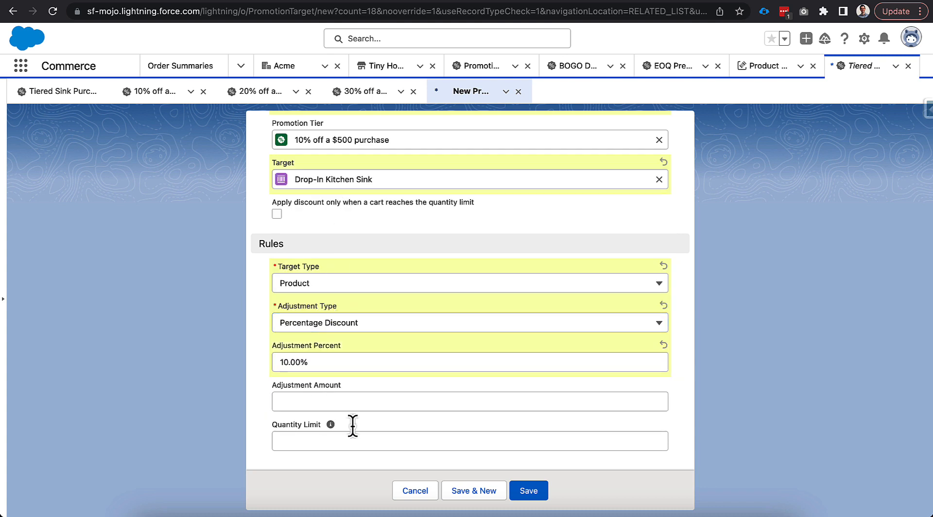
pyautogui.click(528, 491)
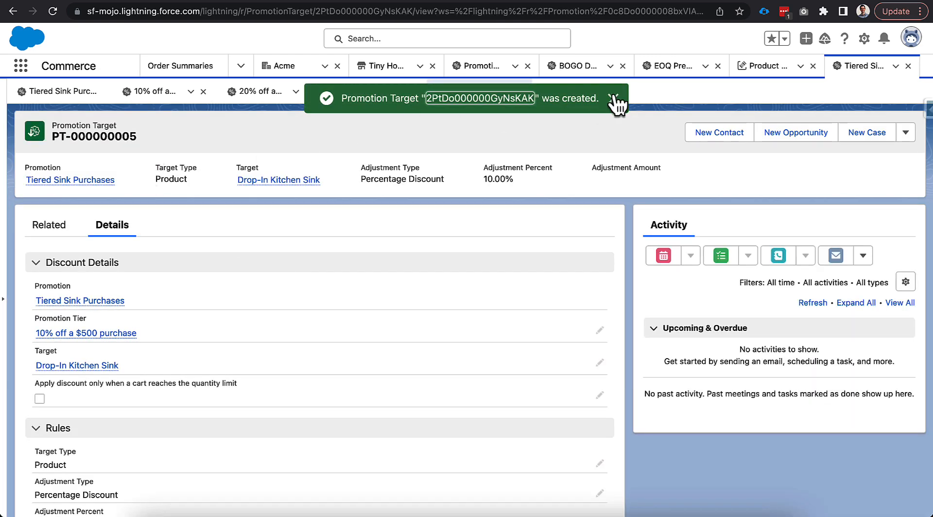
pyautogui.click(615, 98)
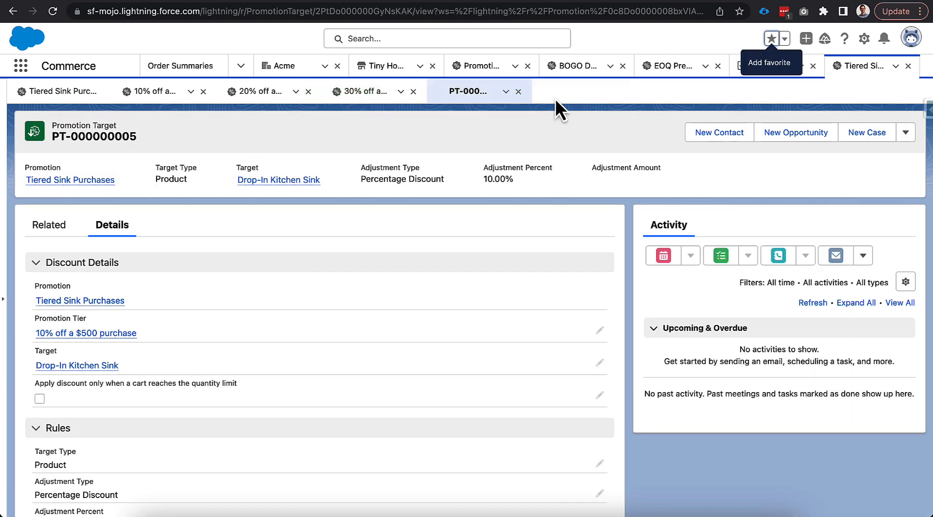
pyautogui.click(519, 92)
# - Start a new qualifier for the 10% off a $500 purchase tier and assign it to the Tiered Sink Purchases promotion
pyautogui.click(155, 91)
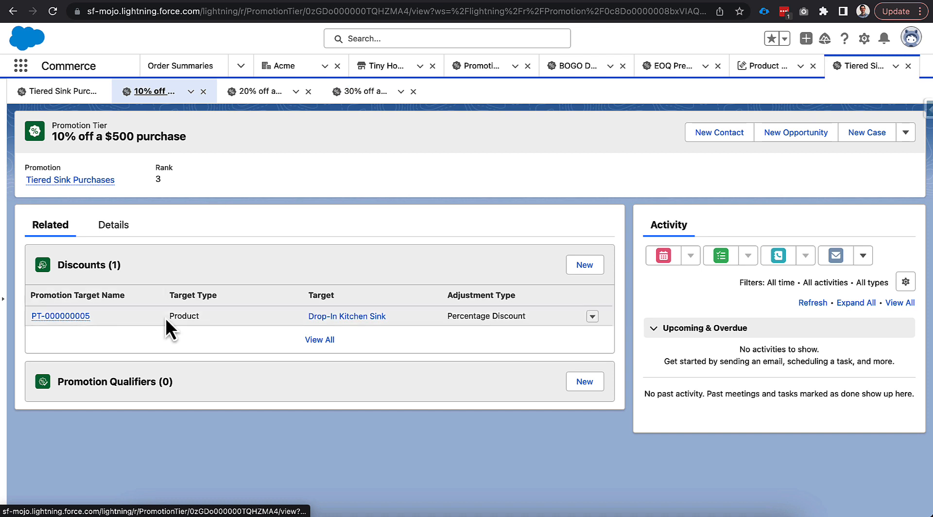
pyautogui.click(585, 382)
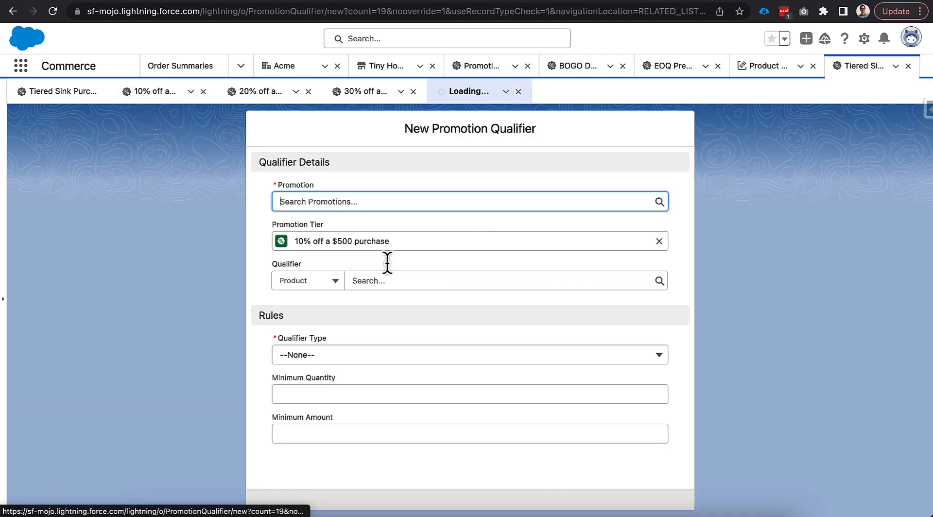
pyautogui.click(377, 289)
pyautogui.click(375, 201)
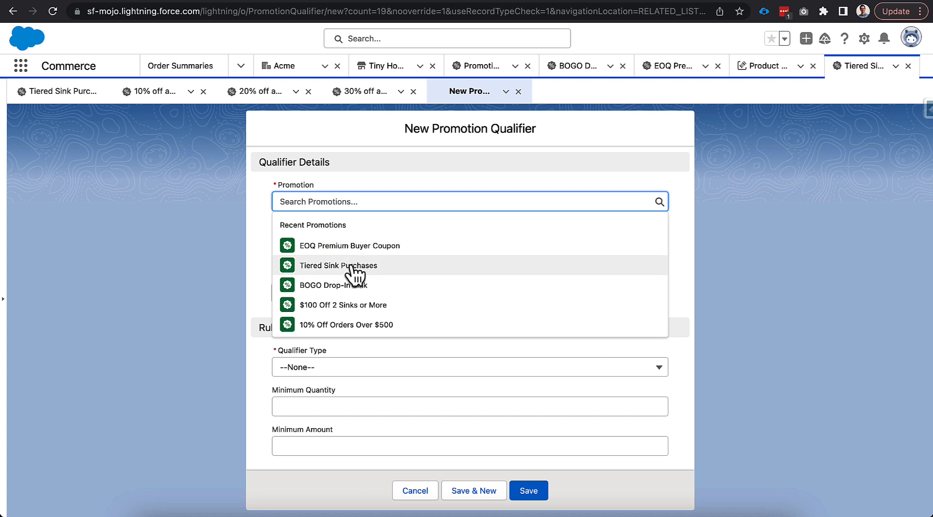
pyautogui.click(350, 265)
# - Set the product Drop-In Kitchen Sink as the qualifier
pyautogui.click(373, 282)
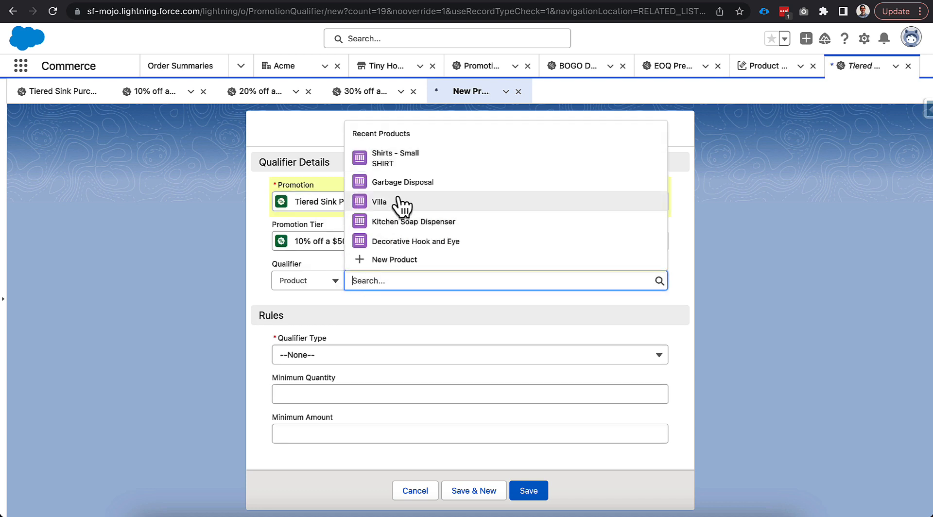
pyautogui.write('drop')
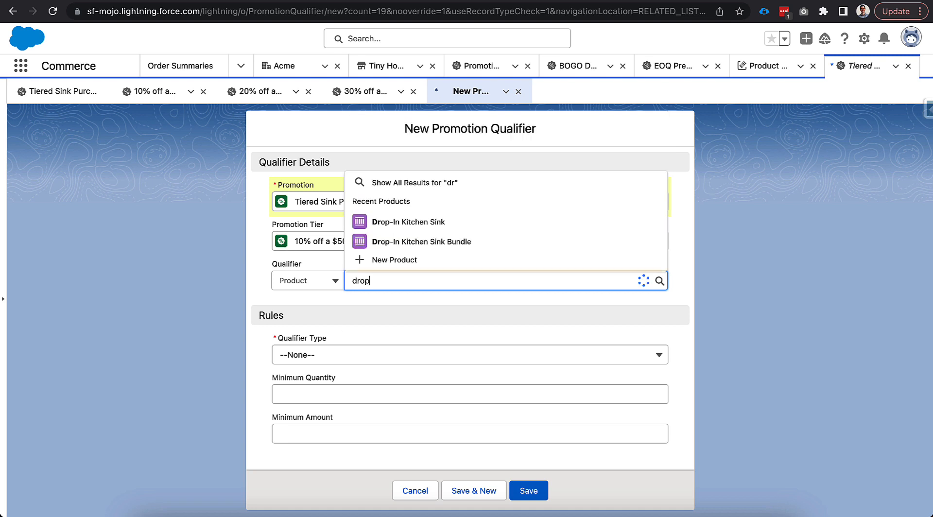
pyautogui.click(413, 241)
# - Set the qualifier type to Product with a minimum amount of 500, save the qualifier and close its record
pyautogui.click(317, 356)
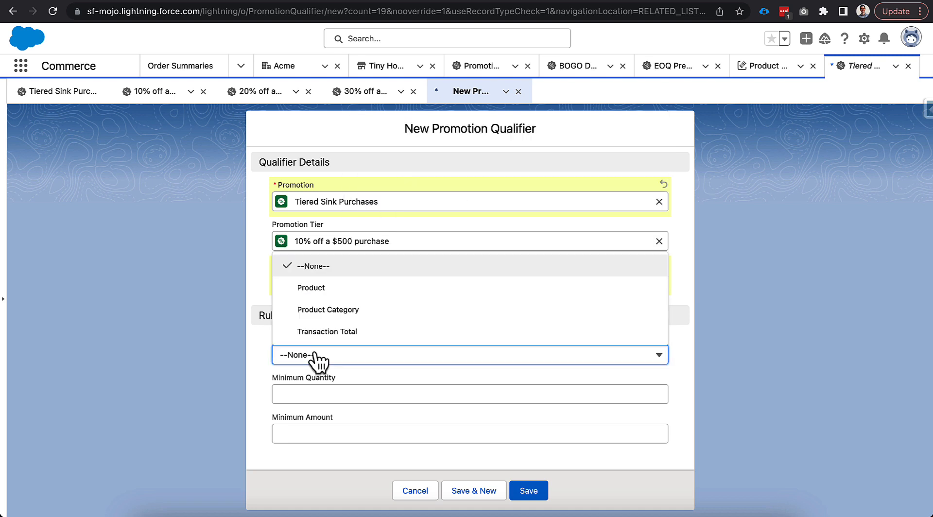
pyautogui.click(352, 290)
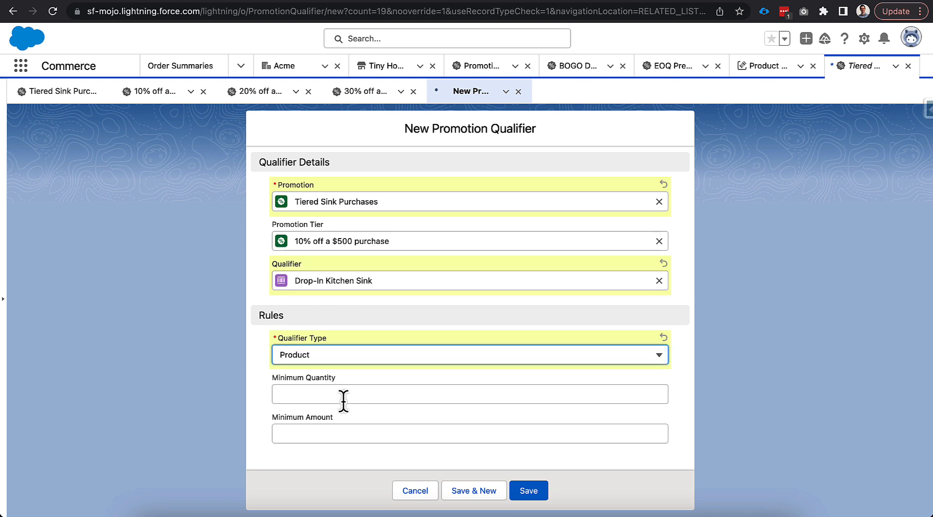
pyautogui.click(338, 432)
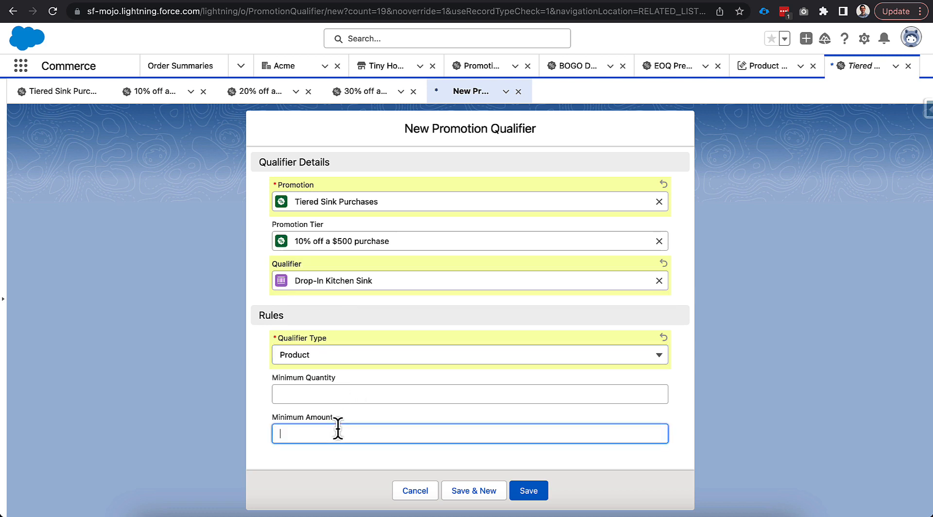
pyautogui.write('500')
pyautogui.press('Return')
pyautogui.click(518, 91)
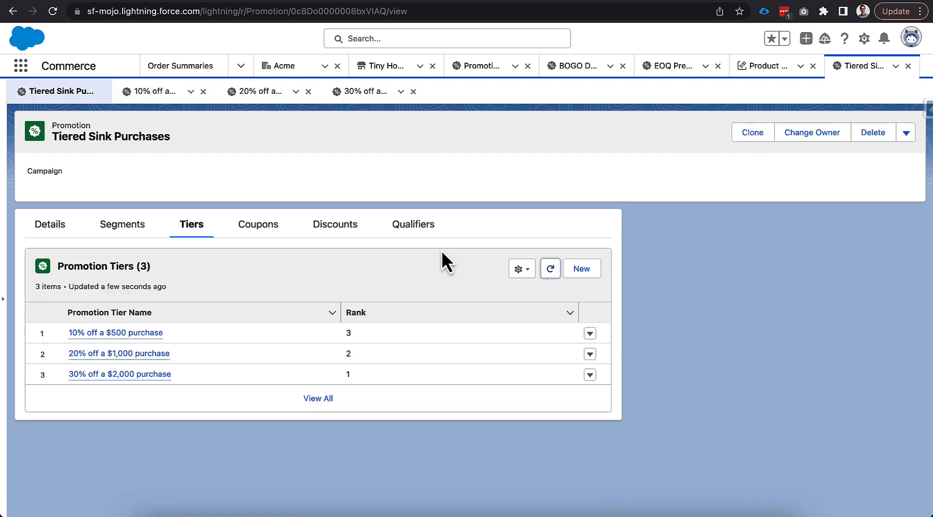
# - Review the discount details and the qualifier of the 20% off a $1,000 purchase tier
pyautogui.click(254, 92)
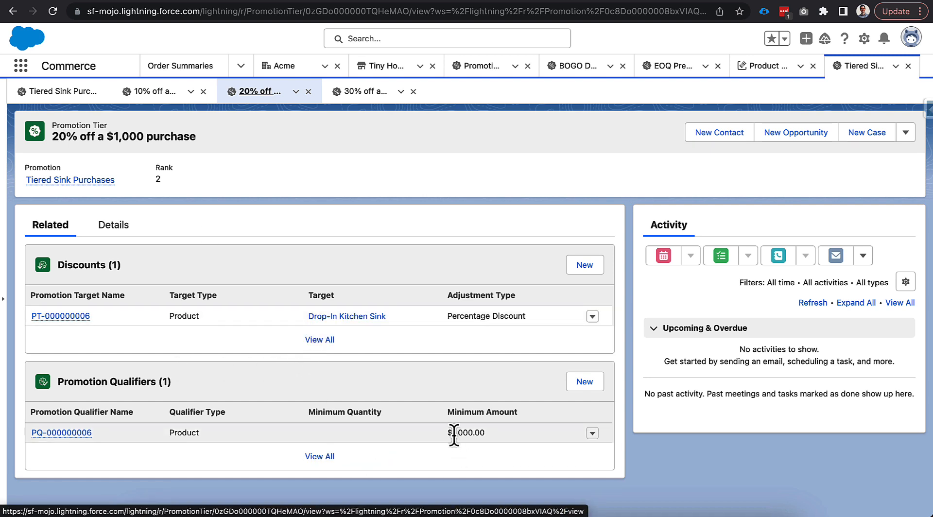
pyautogui.click(81, 317)
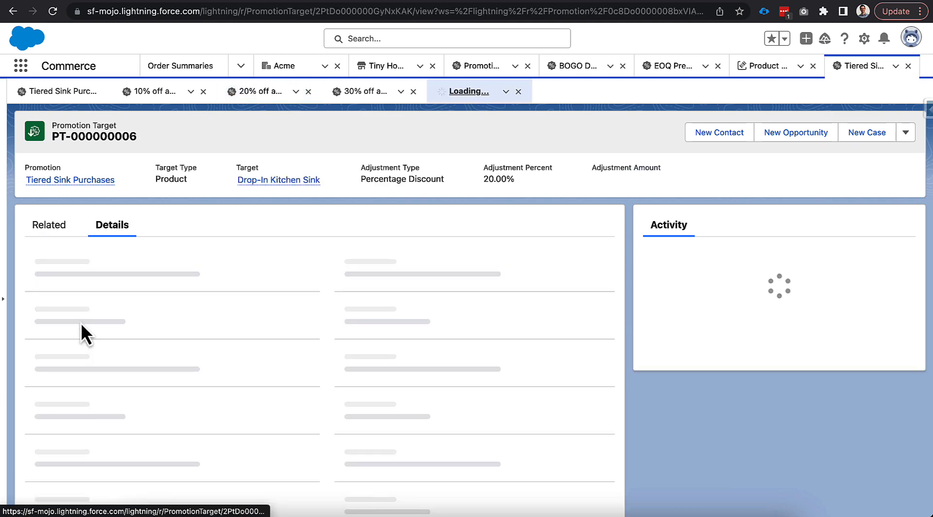
pyautogui.scroll(-2, 171, 373)
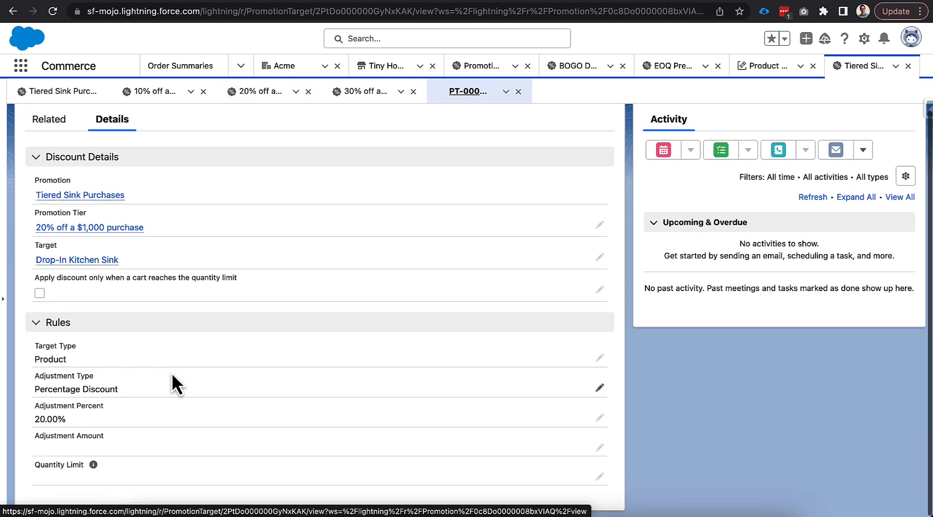
pyautogui.scroll(2, 168, 368)
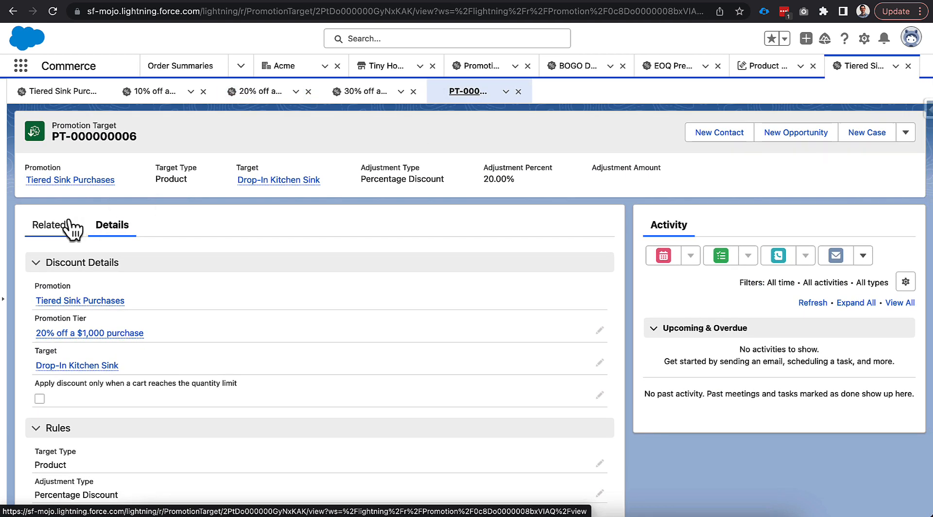
pyautogui.scroll(-2, 161, 292)
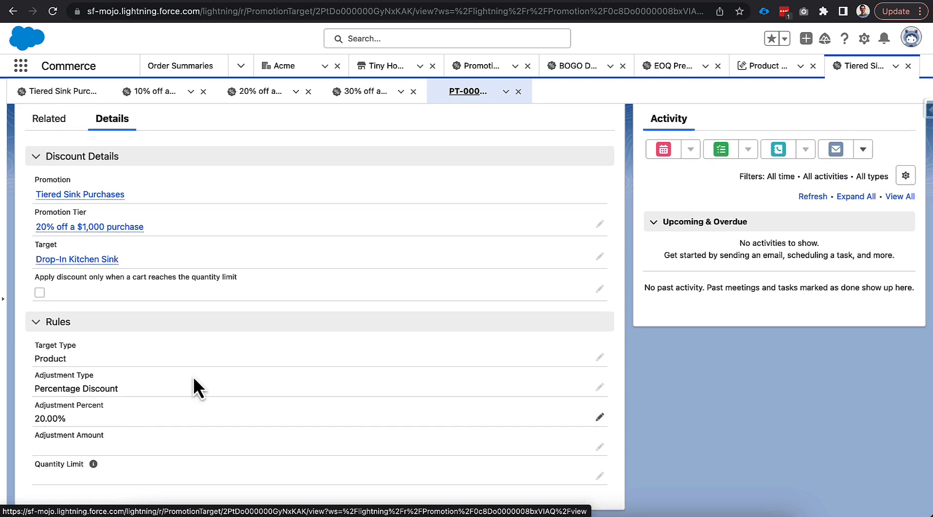
pyautogui.click(518, 91)
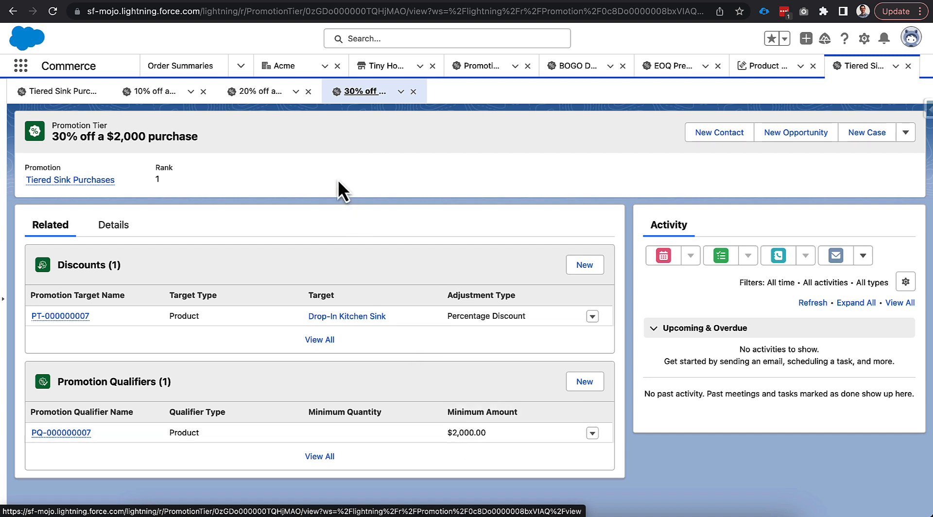
# - Return to the Tiered Sink Purchases promotion and review its discounts and qualifiers
pyautogui.click(71, 93)
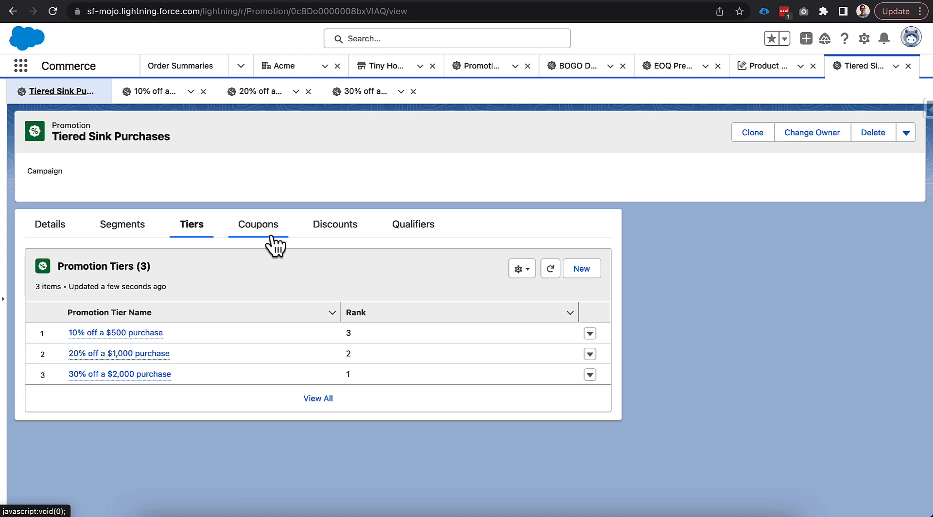
pyautogui.click(327, 230)
pyautogui.click(421, 239)
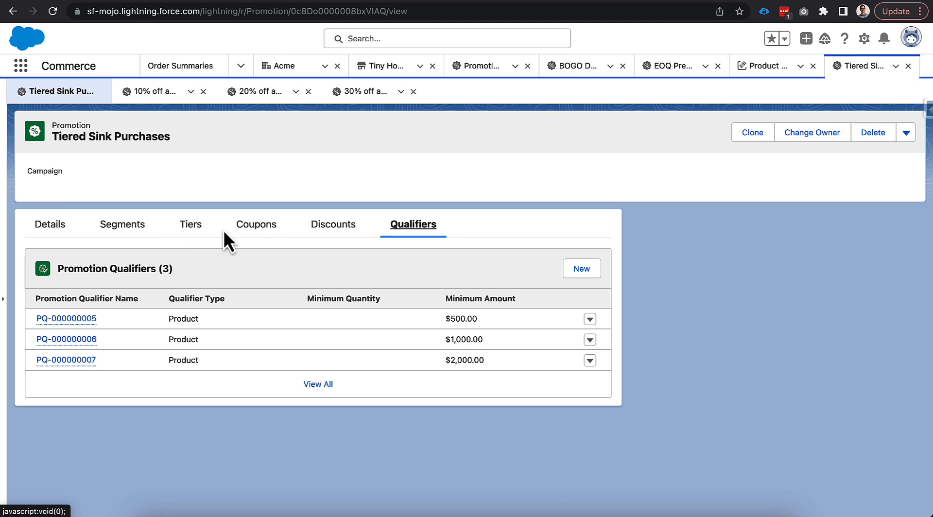
# - Start a new coupon for the Tiered Sink Purchases promotion with the code TIER-SINKS and the status Active
pyautogui.click(245, 227)
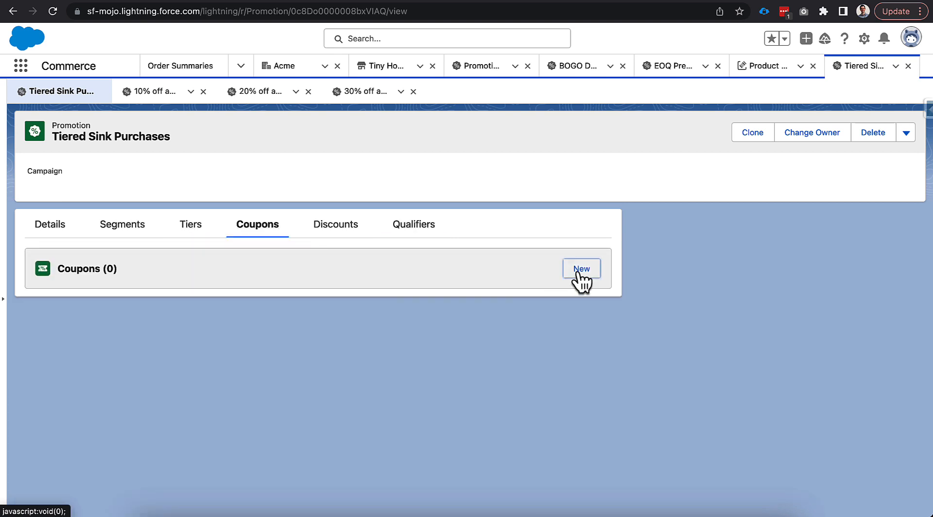
pyautogui.click(581, 270)
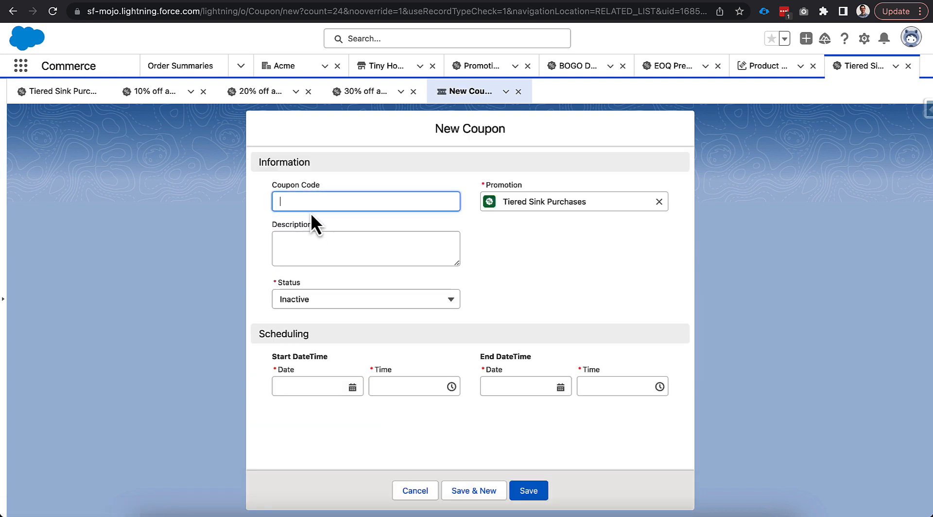
pyautogui.write('TIER-SINKS')
pyautogui.click(332, 301)
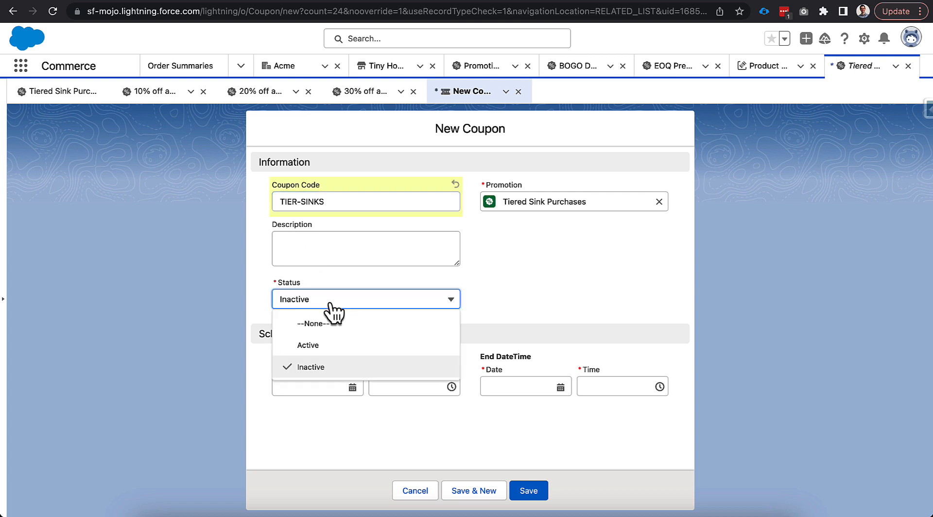
pyautogui.click(313, 334)
pyautogui.click(312, 301)
pyautogui.click(316, 347)
# - Schedule the coupon from 5/1/2023 to 5/6/2024 and save it
pyautogui.click(307, 386)
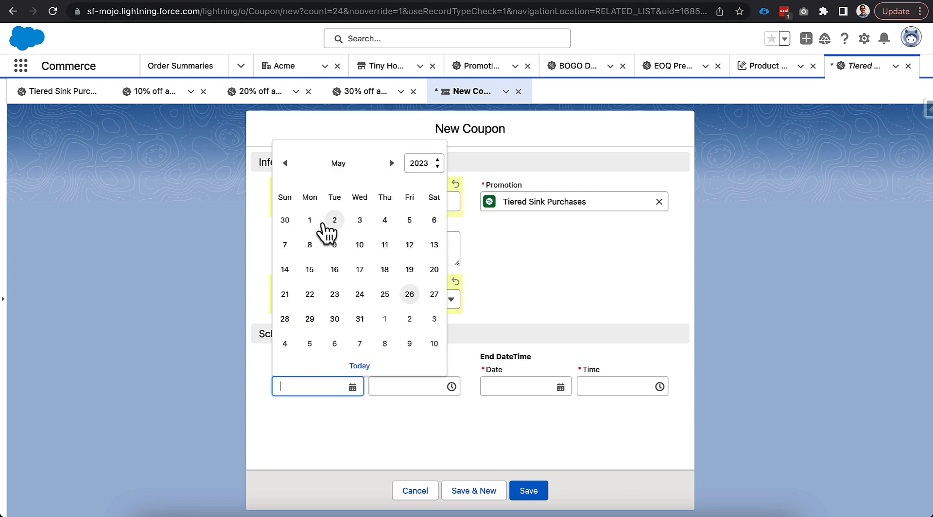
pyautogui.click(308, 217)
pyautogui.click(510, 386)
pyautogui.click(545, 163)
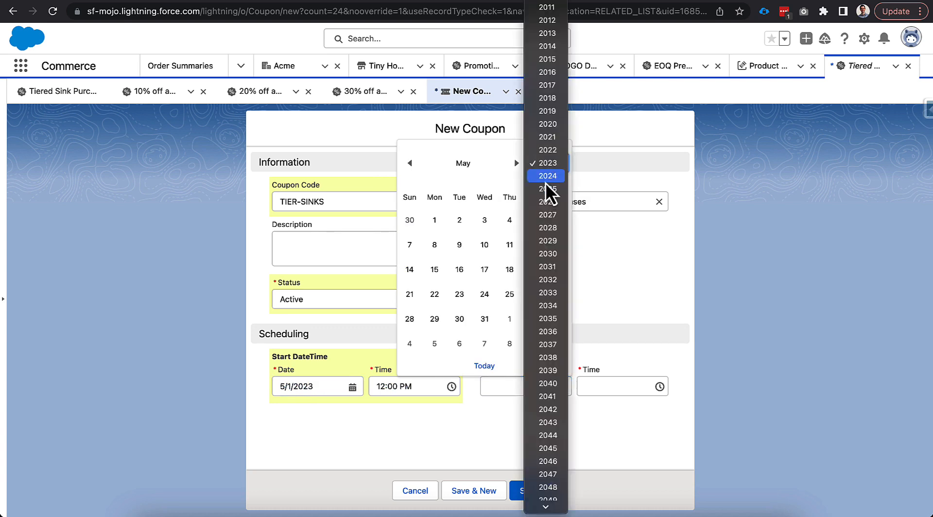
pyautogui.click(435, 244)
pyautogui.click(528, 490)
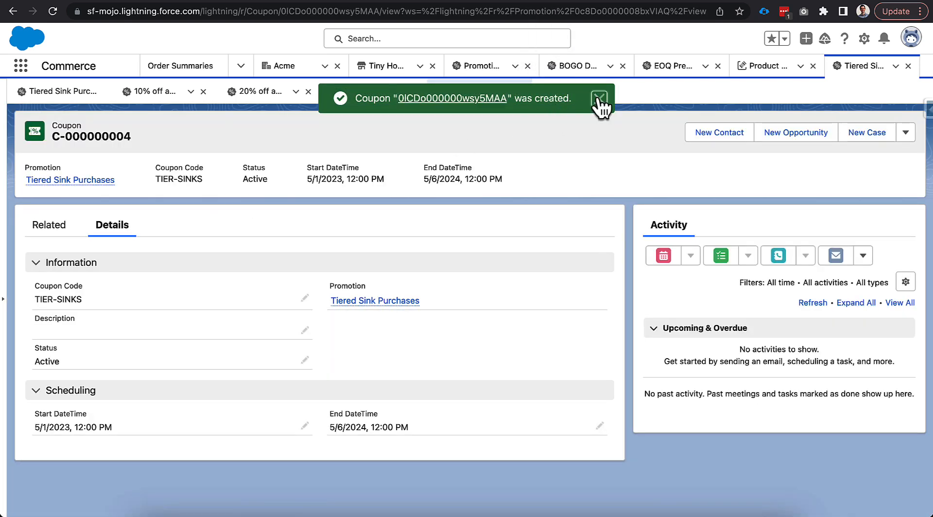
pyautogui.click(600, 97)
# - Close the three open tier records and the coupon record, leaving only the Tiered Sink Purchases promotion open
pyautogui.click(204, 91)
pyautogui.click(203, 91)
pyautogui.click(203, 92)
pyautogui.click(203, 92)
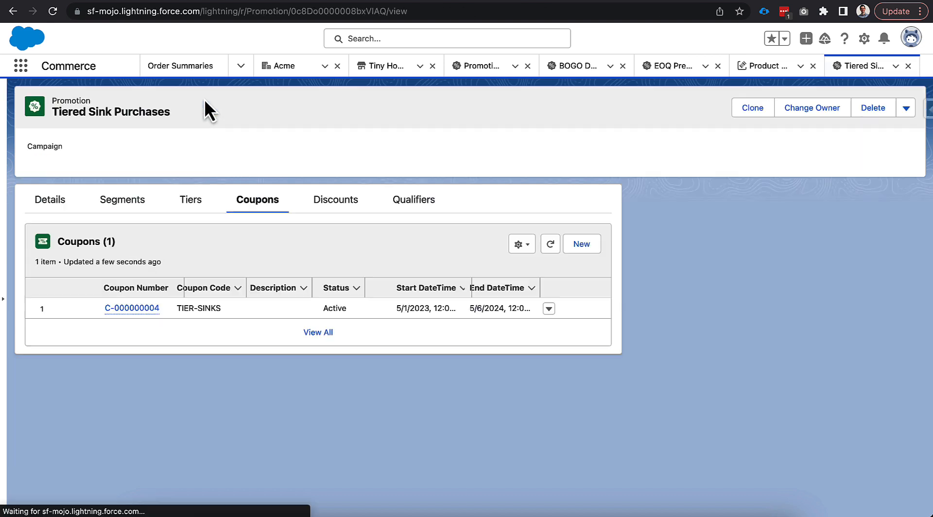
# - Mark the Tiered Sink Purchases promotion as active in its details and save it
pyautogui.click(72, 206)
pyautogui.doubleClick(337, 331)
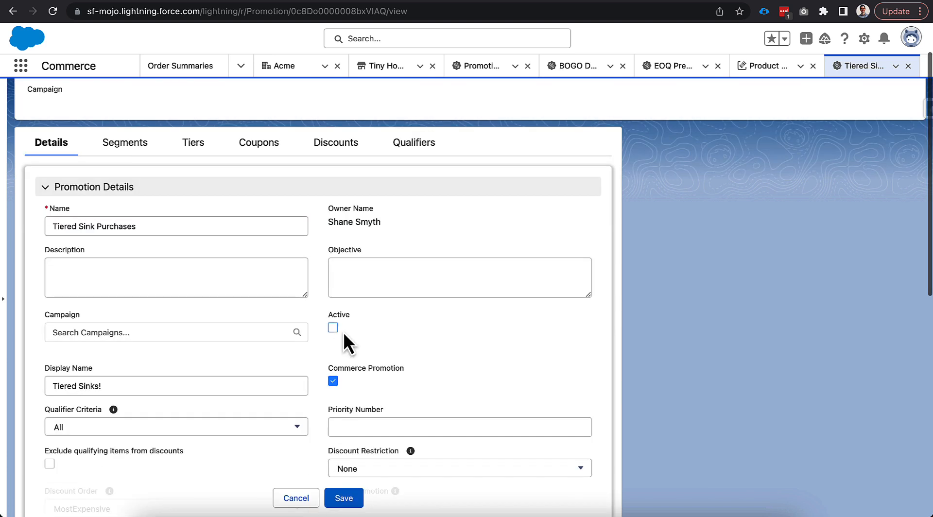
pyautogui.click(333, 328)
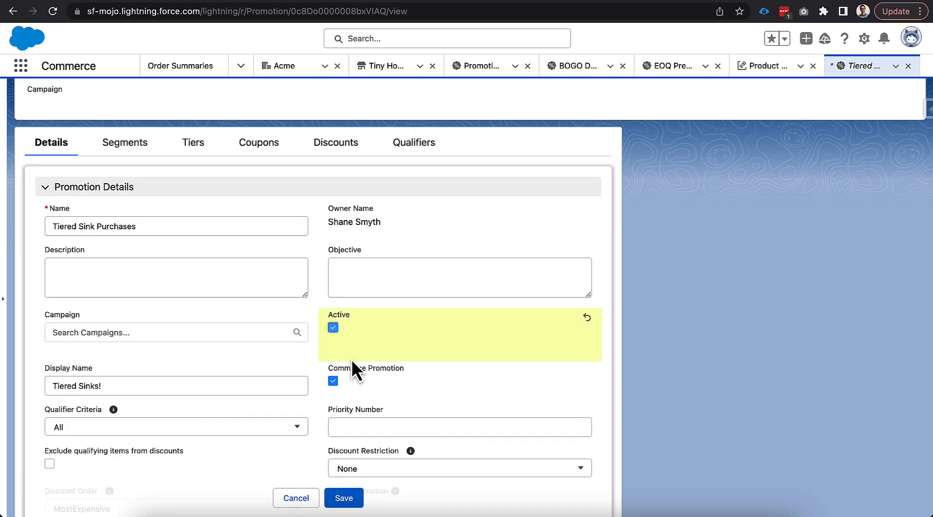
pyautogui.click(346, 499)
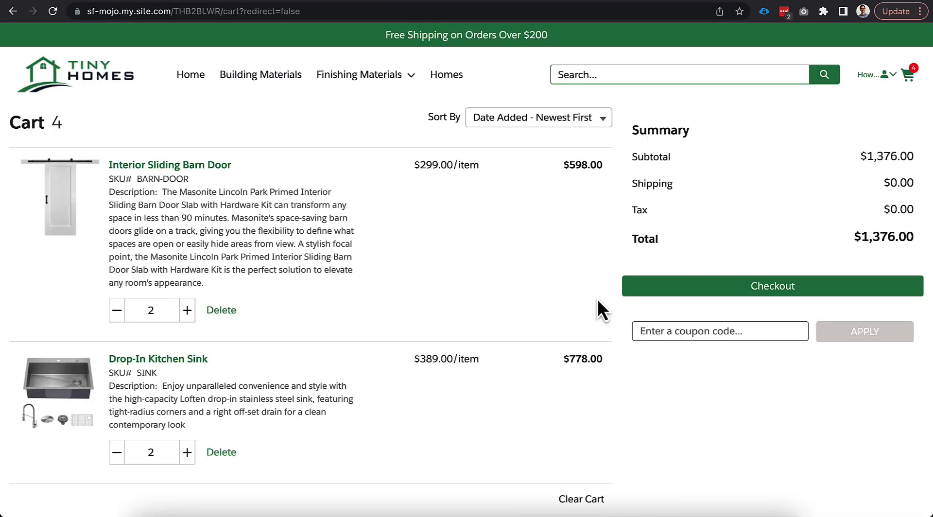
# - Apply the coupon code TIER-SINKS in the Tiny Homes store cart and review the discount on the Drop-In Kitchen Sink
pyautogui.click(638, 330)
pyautogui.write('TIER-SINKS')
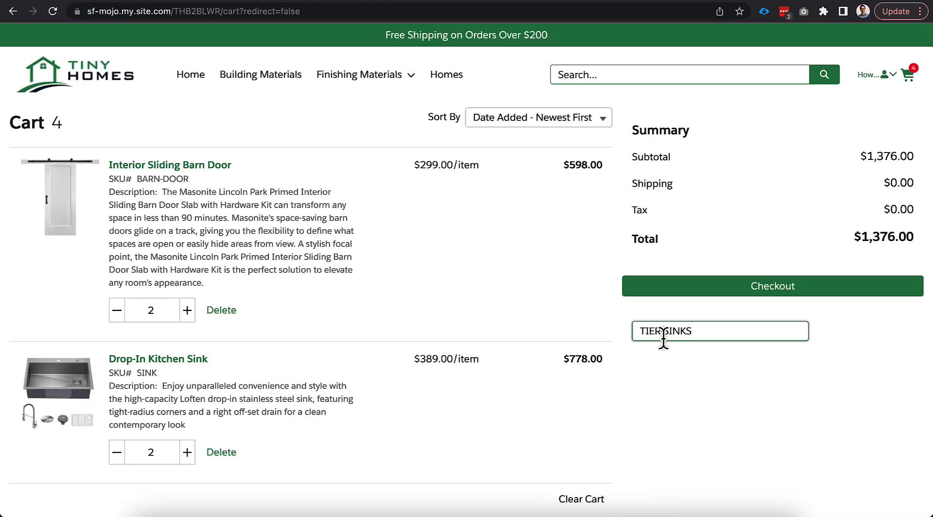
pyautogui.click(826, 331)
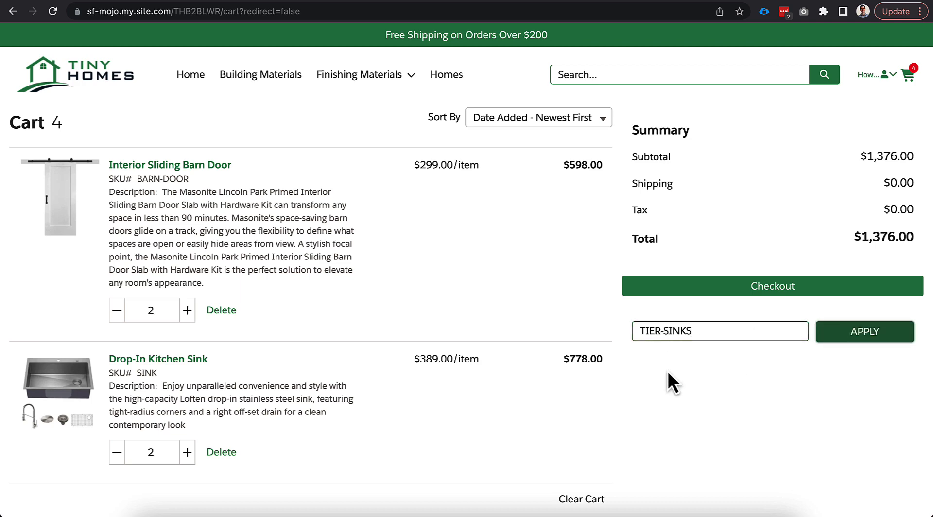
pyautogui.scroll(-1, 668, 371)
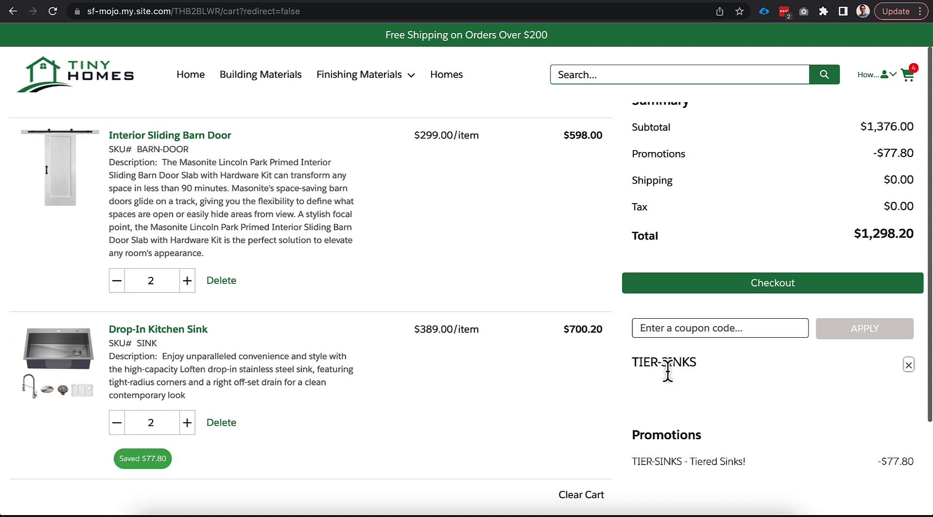
pyautogui.scroll(-2, 512, 381)
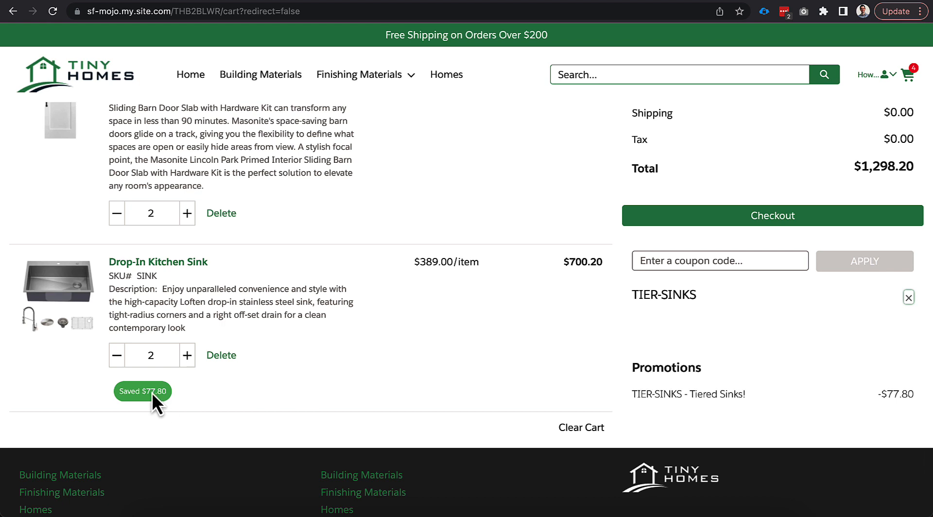
pyautogui.scroll(1, 273, 381)
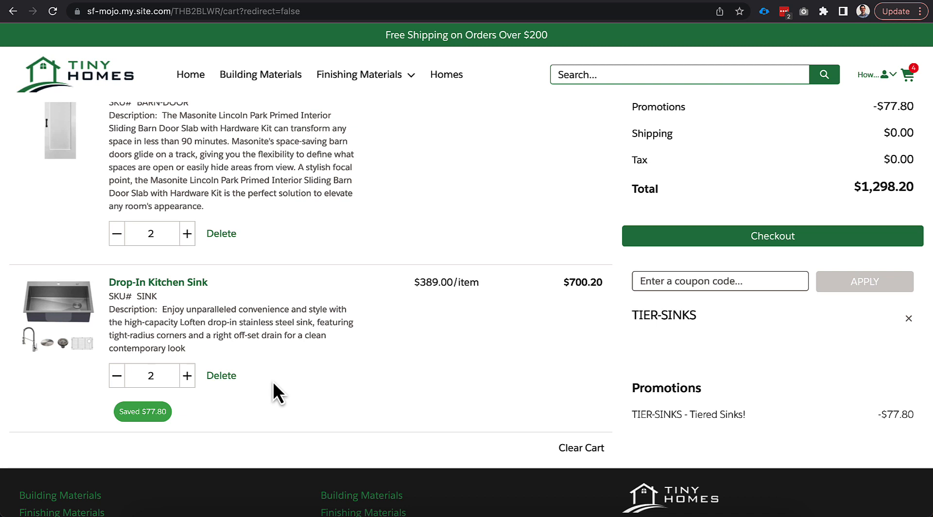
pyautogui.scroll(1, 272, 382)
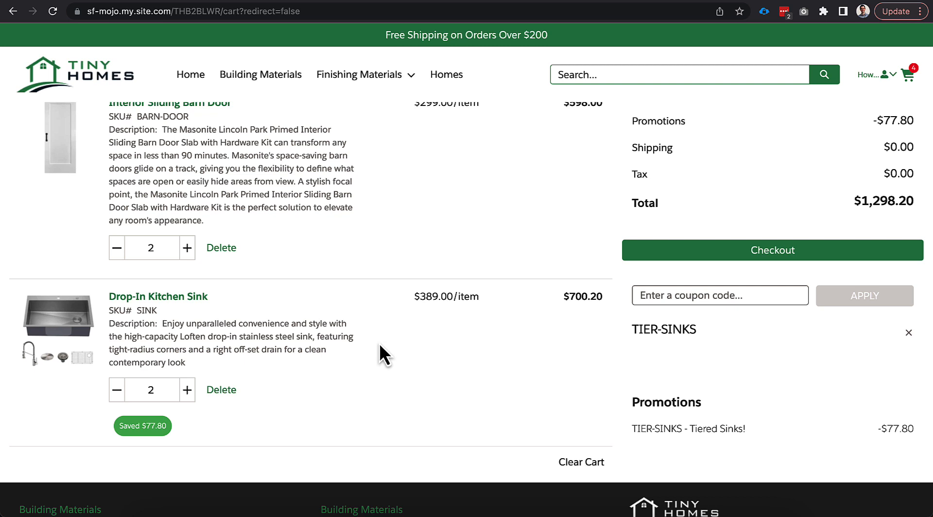
pyautogui.scroll(-1, 360, 315)
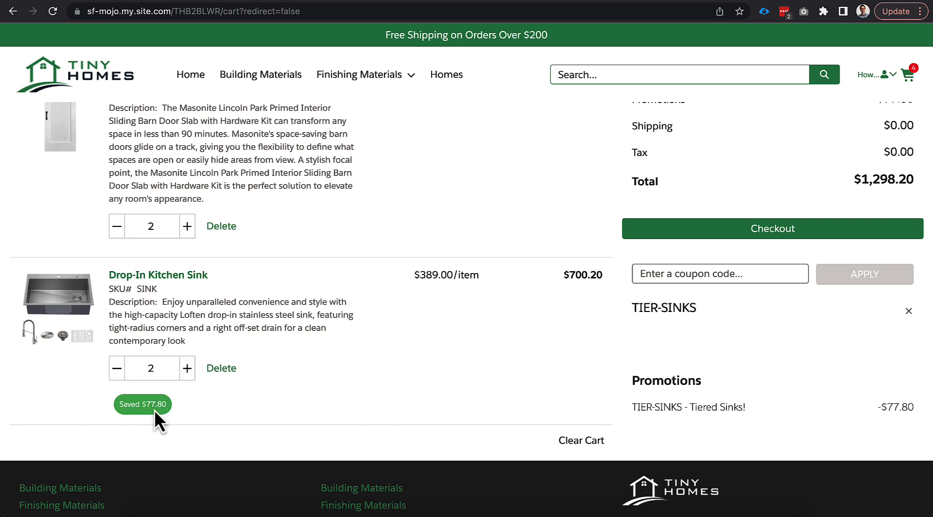
# - Increase the cart quantity of the Drop-In Kitchen Sink to 6 to test the higher discount tiers
pyautogui.click(187, 368)
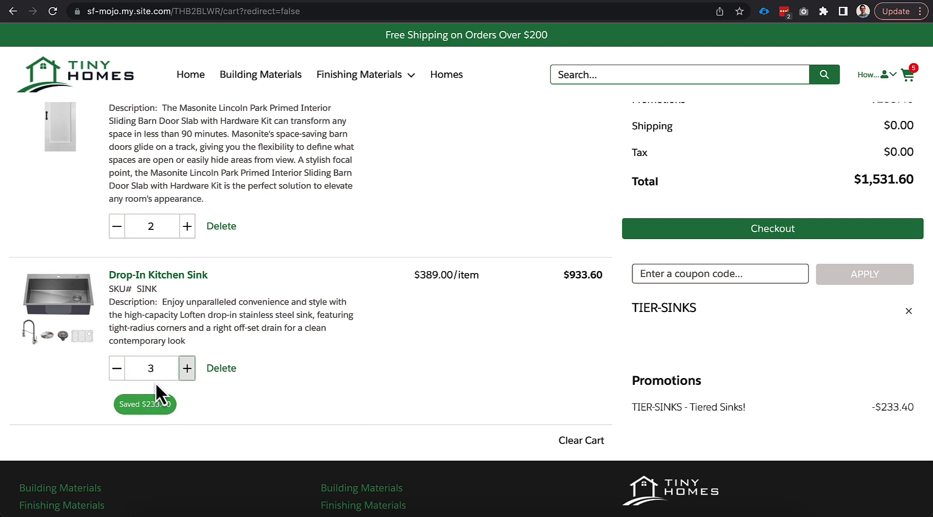
pyautogui.click(187, 367)
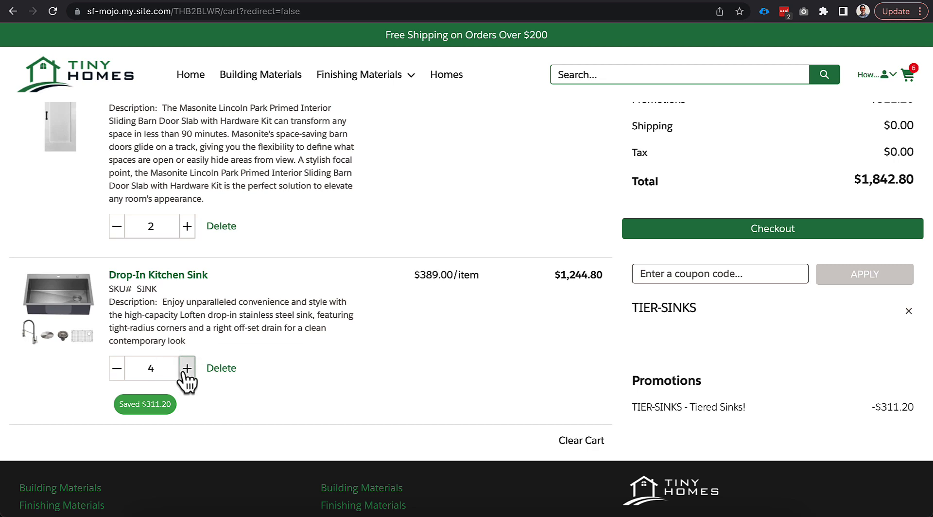
pyautogui.click(187, 369)
pyautogui.click(186, 365)
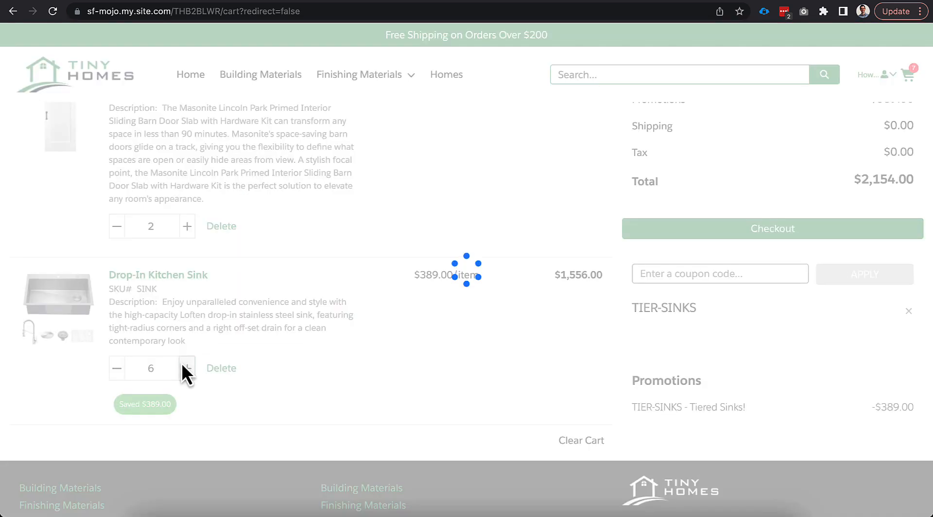